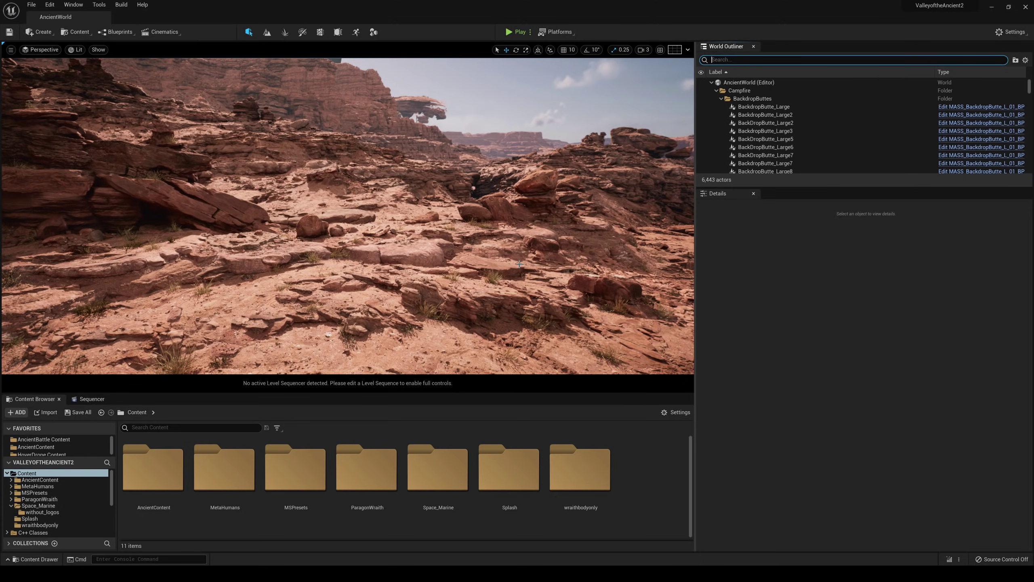
- Open Bridge from the editor in a wider window and show the MetaHumans collection
right_click_drag(348, 216, 558, 208)
key("a")
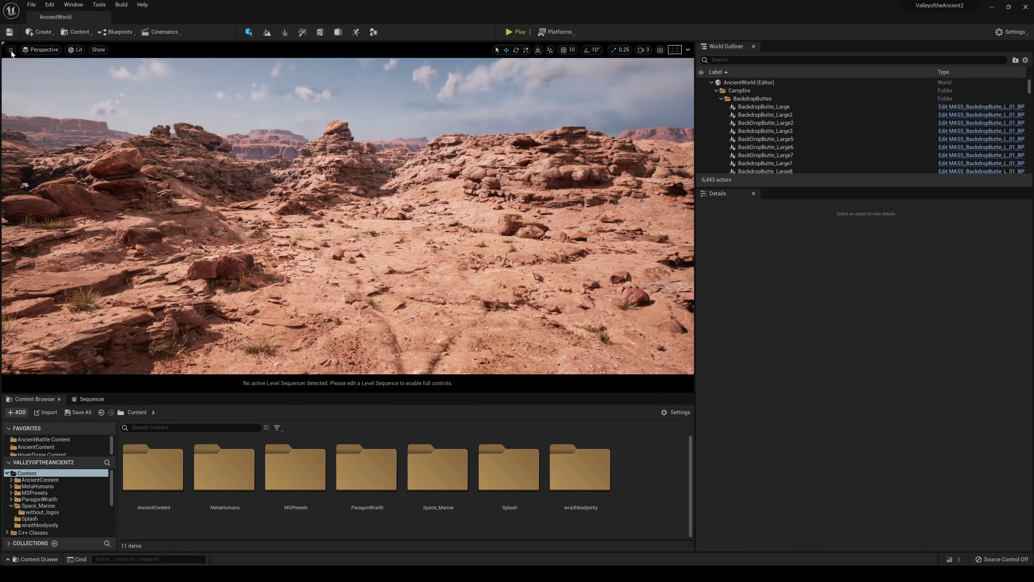
left_click(75, 32)
left_click(91, 124)
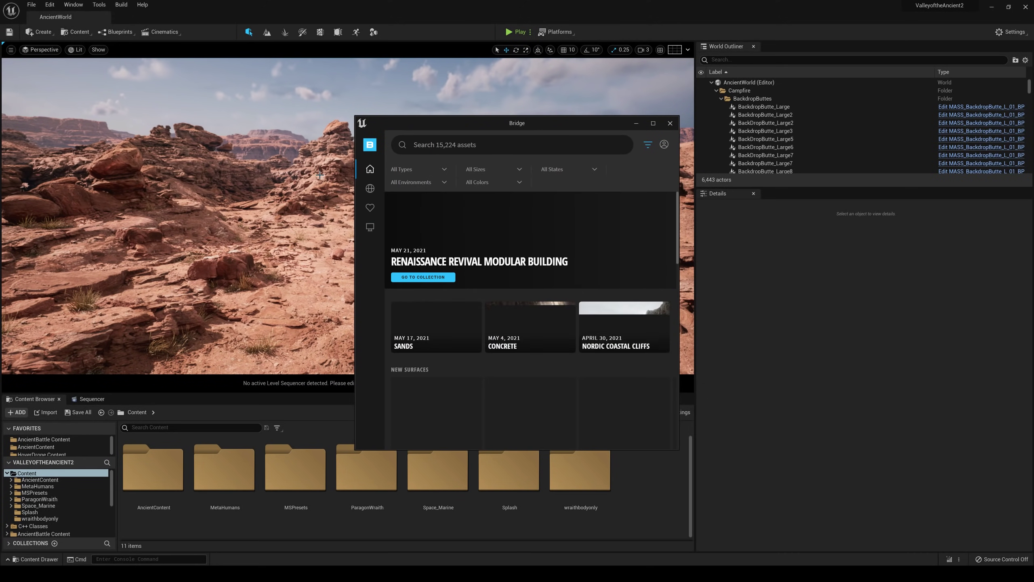
mouse_move(357, 222)
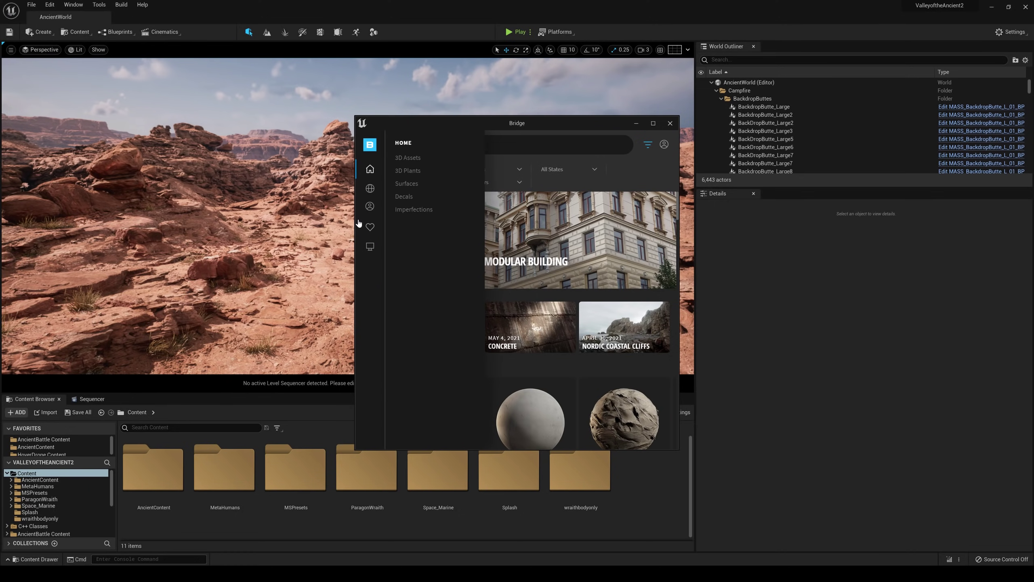
left_click_drag(359, 225, 117, 227)
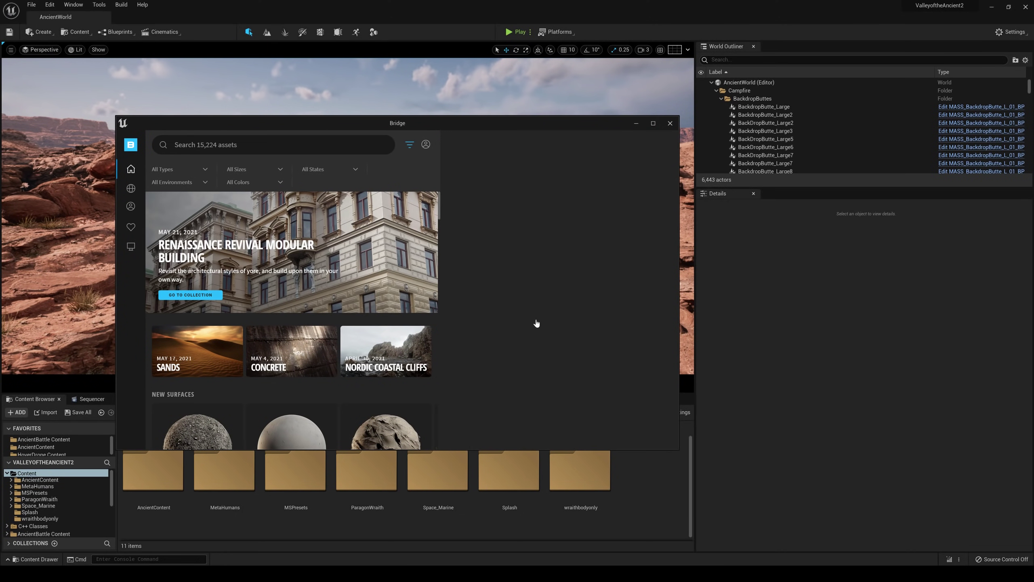
left_click(131, 206)
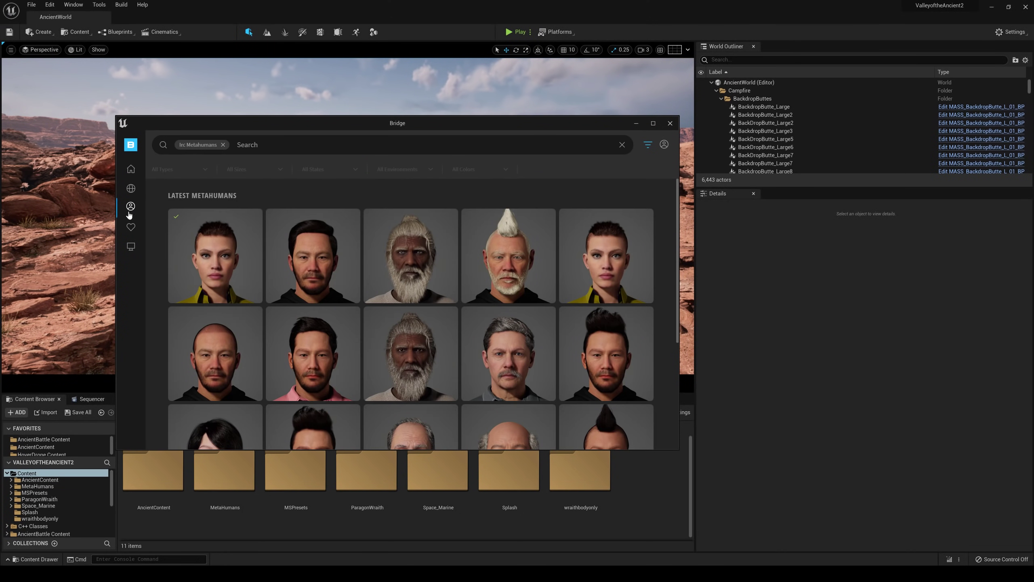
- Check the download quality options of the VIVIAN2 MetaHuman in Bridge, closing Bridge without downloading
left_click(199, 255)
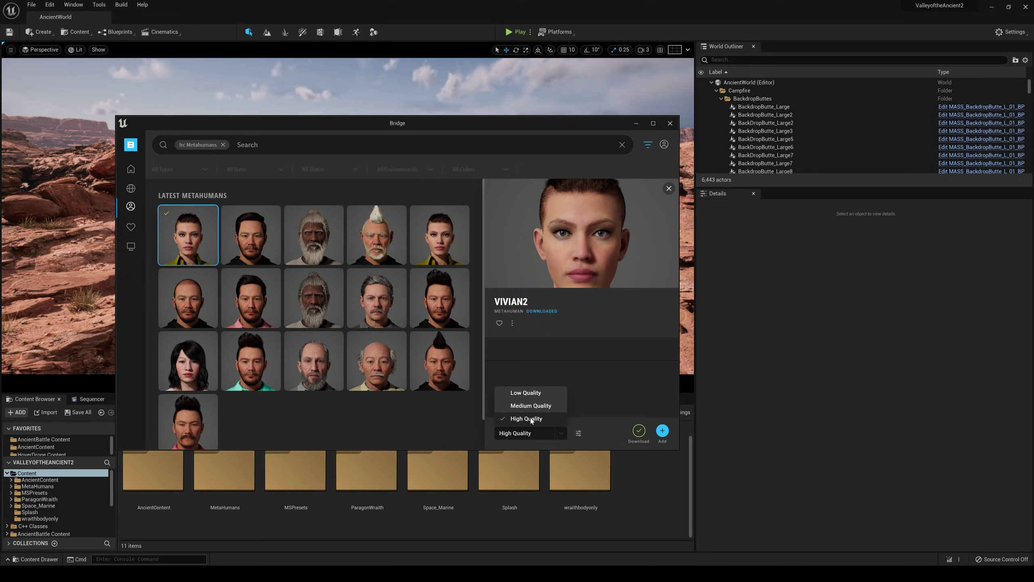
left_click(600, 439)
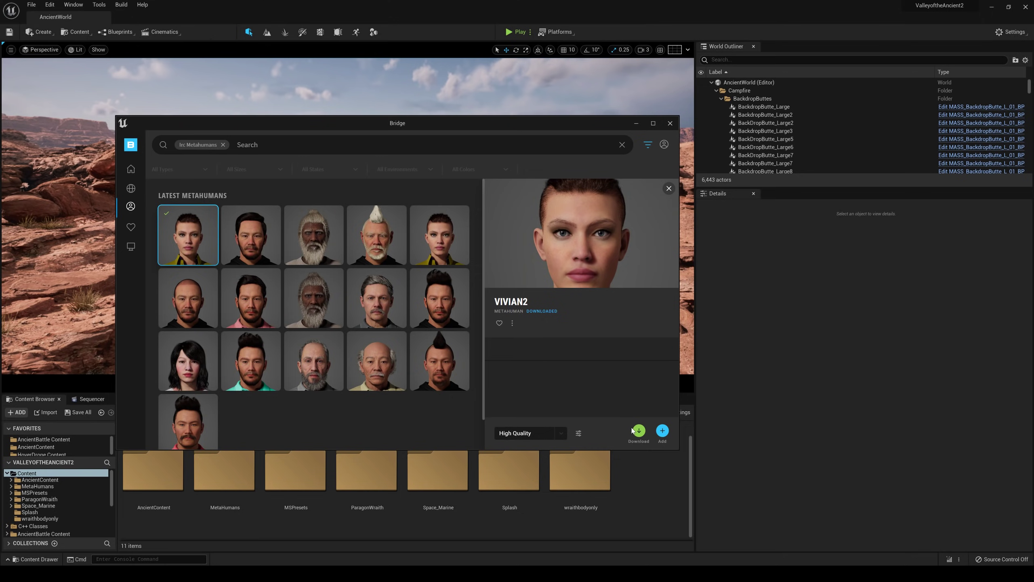
left_click(637, 121)
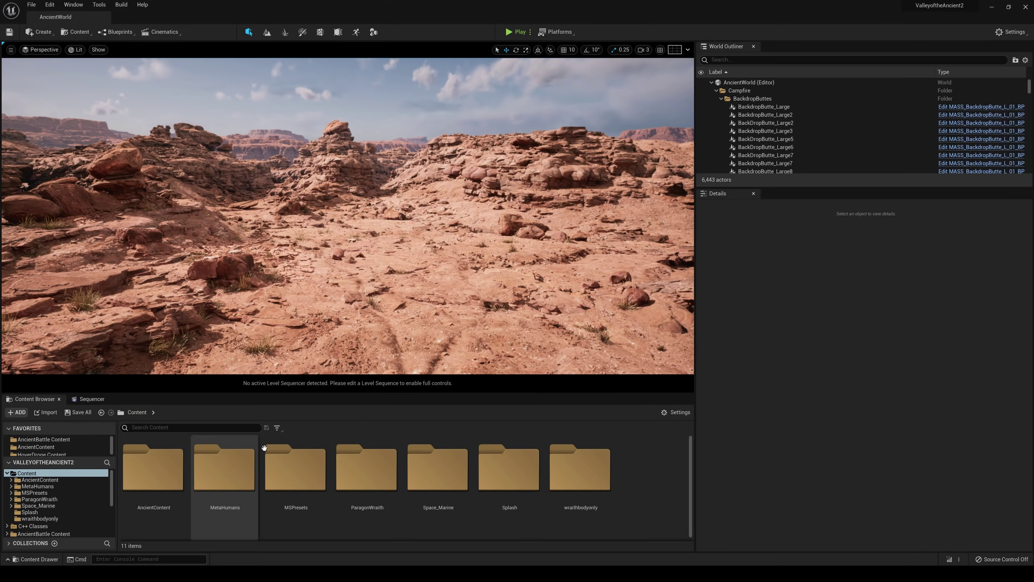
- Place the BP_Vivian2 character from Content/MetaHumans/Vivian2 on the rocky ground in the middle of the view
double_click(241, 480)
double_click(296, 469)
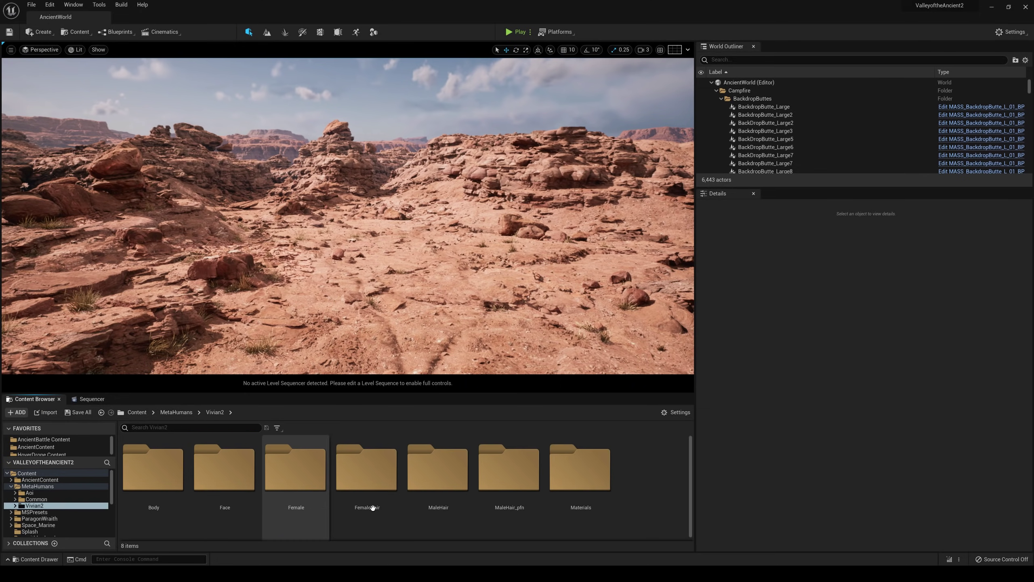
scroll(161, 497, "down", 2)
left_click_drag(161, 496, 467, 282)
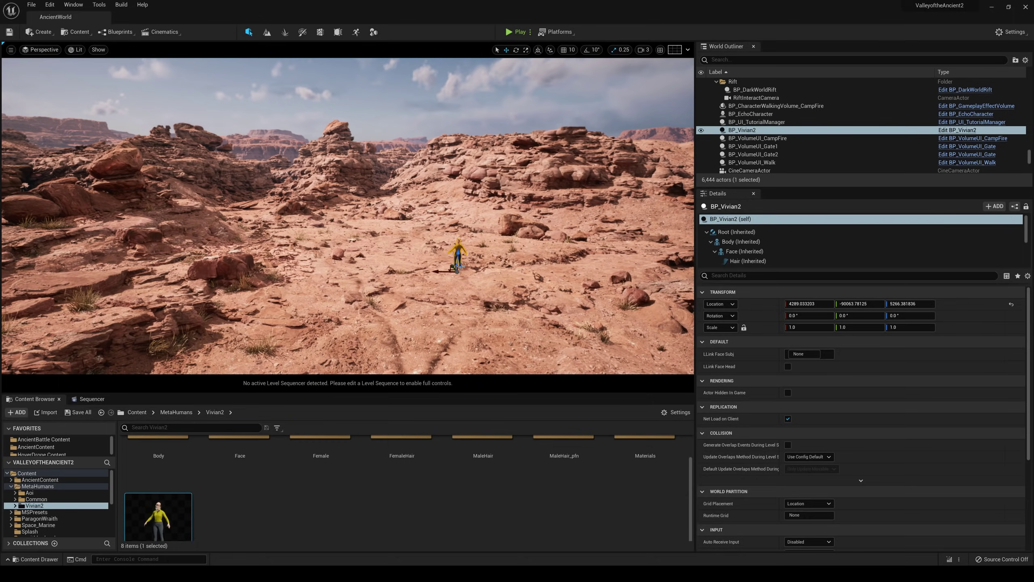
- Adjust the height of BP_Vivian2 so her feet rest on the rock, at a Z location of about 5299
left_click_drag(460, 245, 459, 250)
right_click_drag(460, 250, 692, 298)
key("w")
key("w")
key("a")
right_click_drag(367, 240, 434, 272)
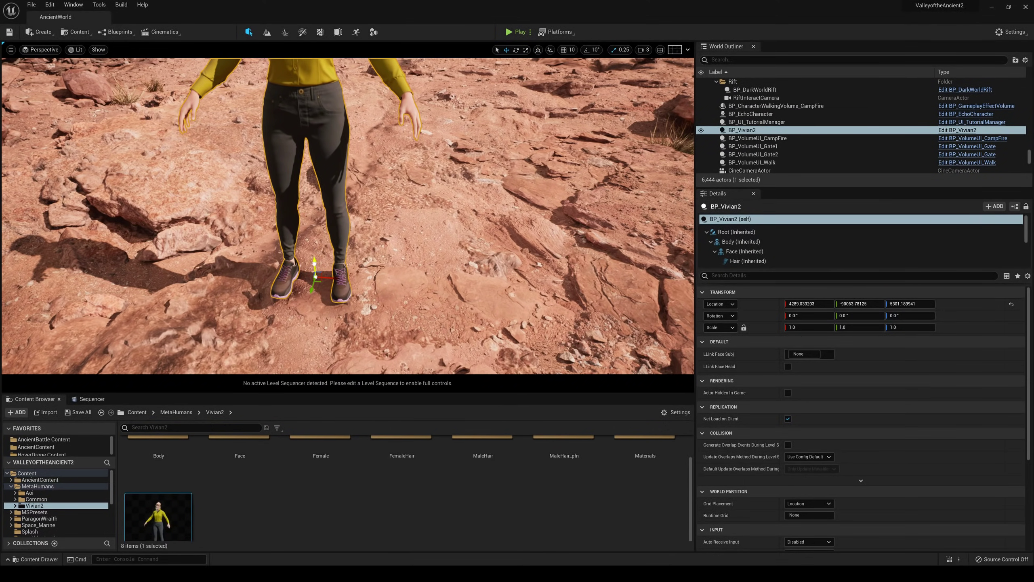
left_click_drag(315, 267, 314, 268)
right_click_drag(639, 120, 637, 111)
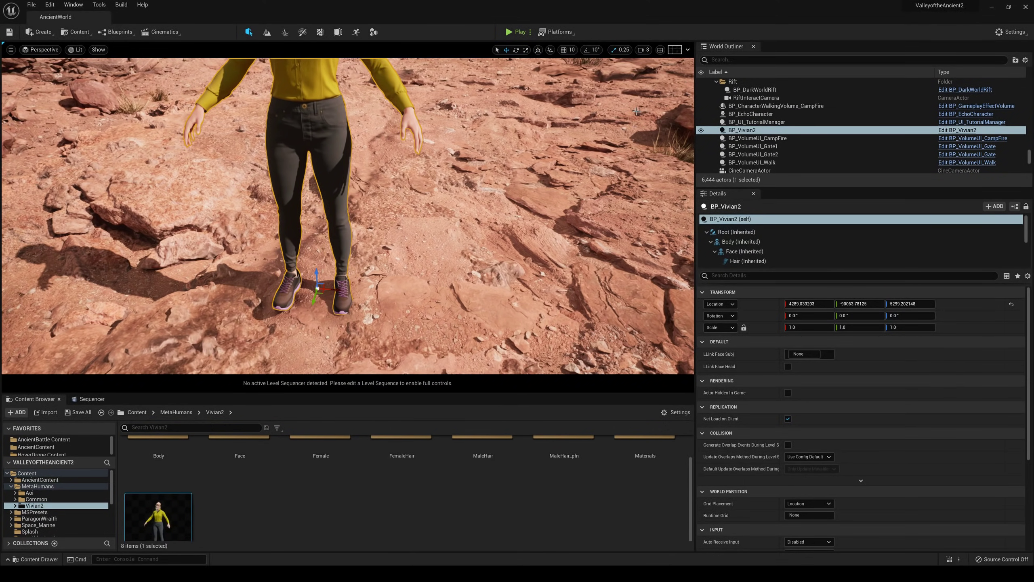
- Set the viewport camera speed to 1 and examine the character's face and upper body from an angle
left_click(646, 52)
right_click_drag(591, 163, 581, 96)
key("w")
right_click_drag(492, 187, 607, 228)
key("a")
key("s")
key("w")
key("s")
mouse_move(248, 112)
right_mouse_down()
mouse_move(265, 98)
mouse_move(247, 112)
right_mouse_up()
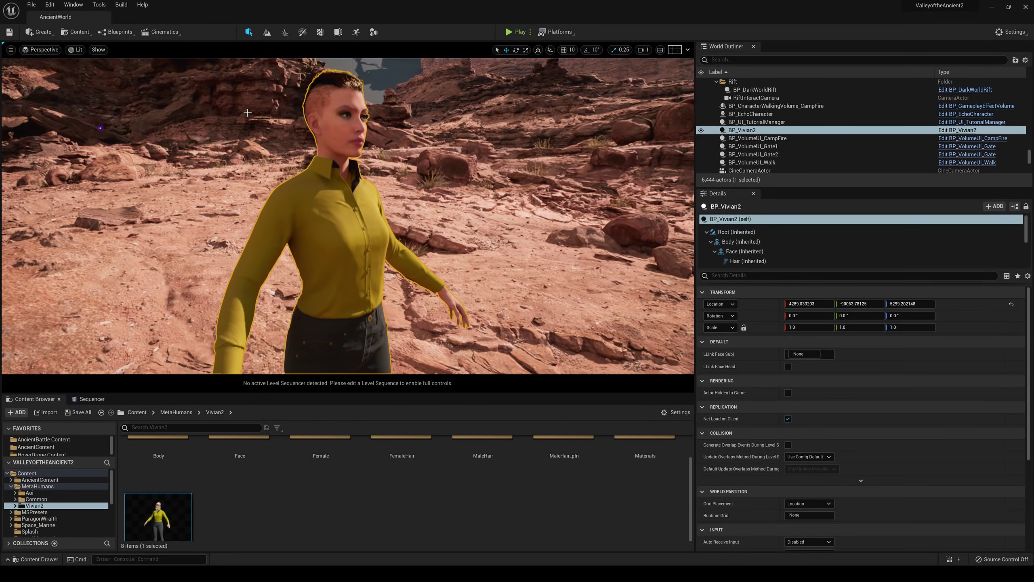
- Open the Project Settings, move their window clear of the character and filter the settings for "lumen"
left_click(50, 4)
left_click(81, 132)
left_click_drag(296, 167, 677, 197)
type("lumen")
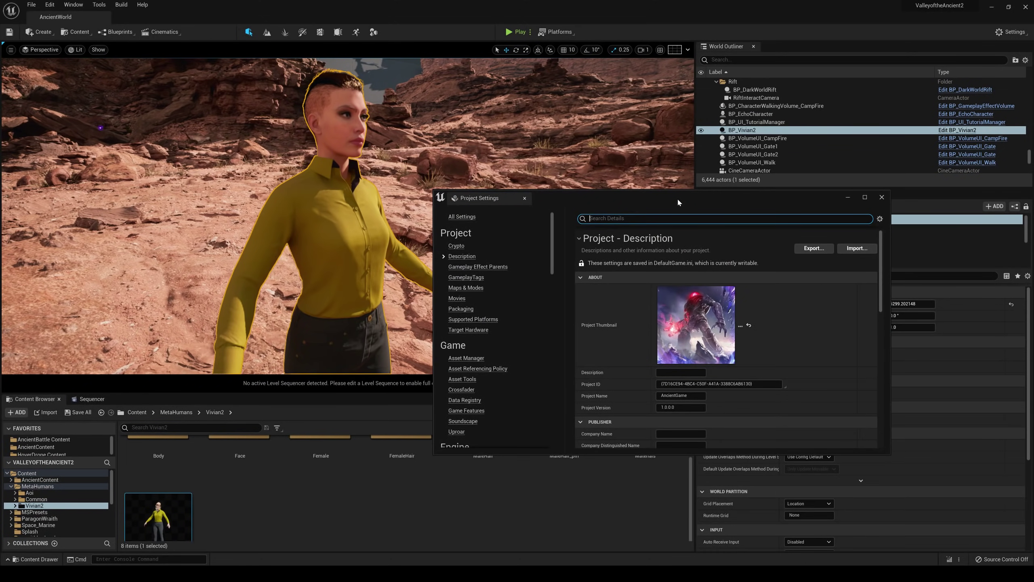
- Set the Dynamic Global Illumination Method to Screen Space (Beta) and examine the lighting on the character's face up close
left_click(680, 273)
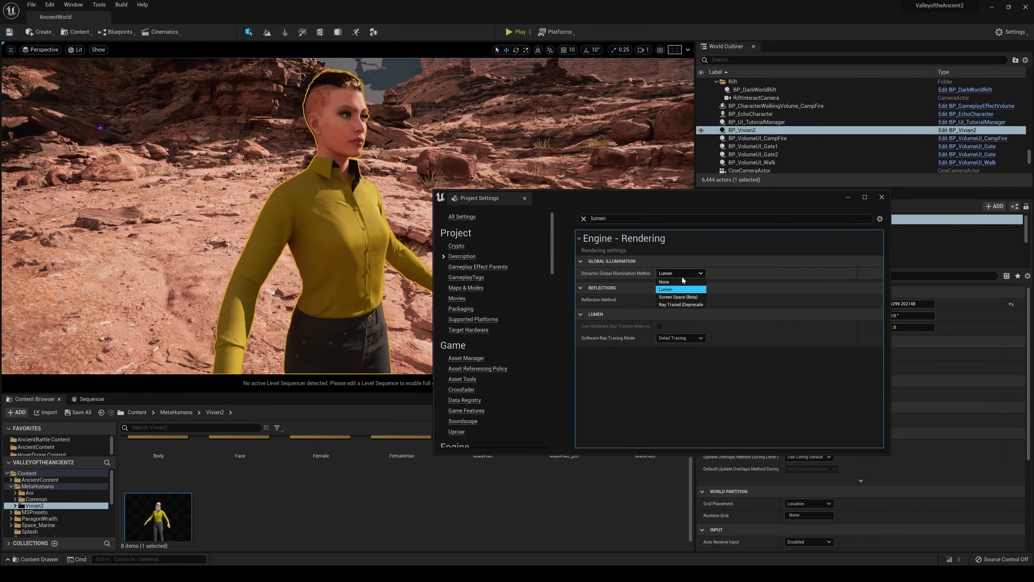
left_click(678, 302)
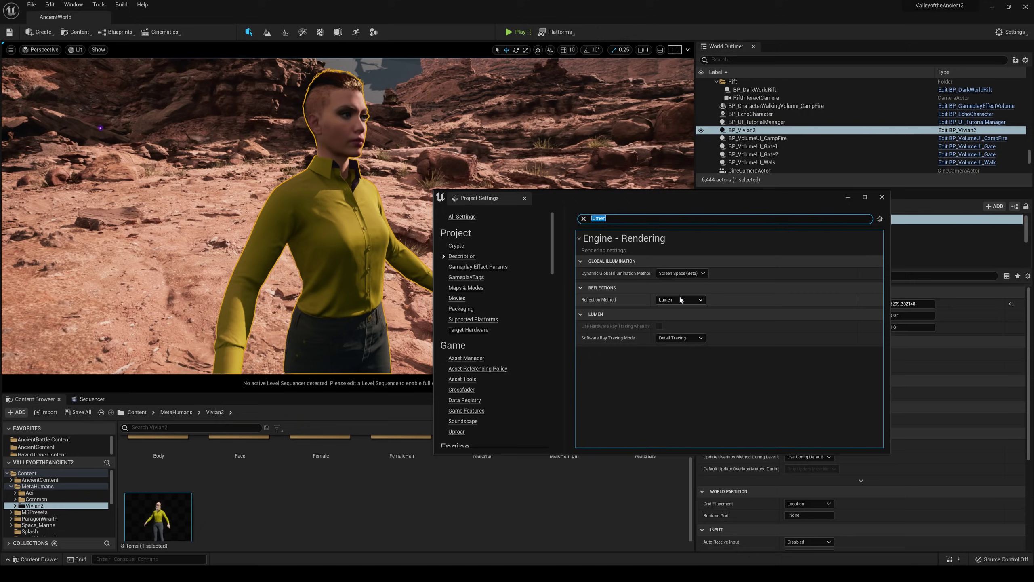
mouse_move(487, 134)
right_mouse_down()
mouse_move(462, 119)
mouse_move(486, 143)
mouse_move(481, 127)
right_mouse_up()
key("w")
key("d")
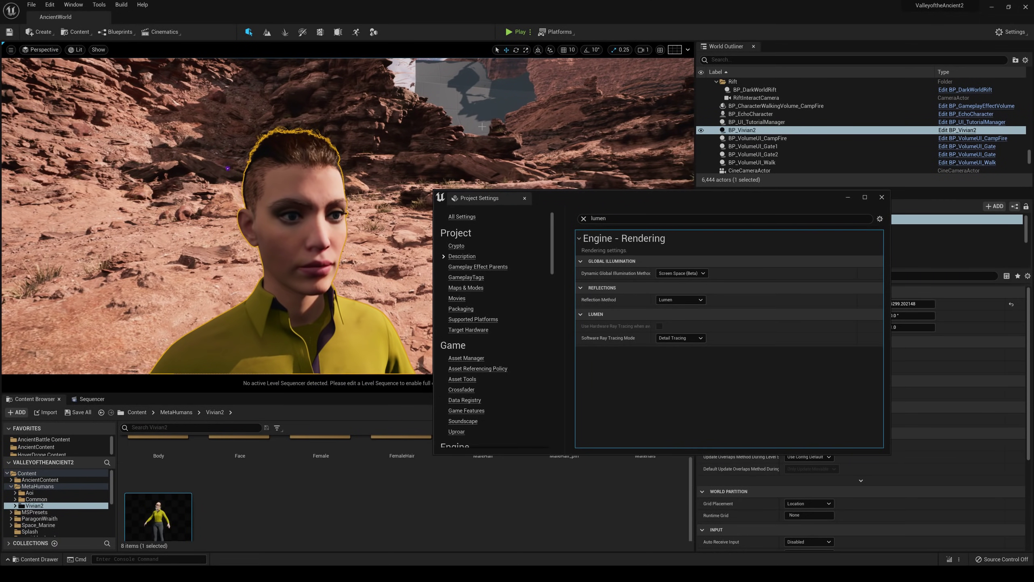
- Try Ray Traced (Deprecated) as the Dynamic Global Illumination Method and switch it back to Lumen
left_click(681, 273)
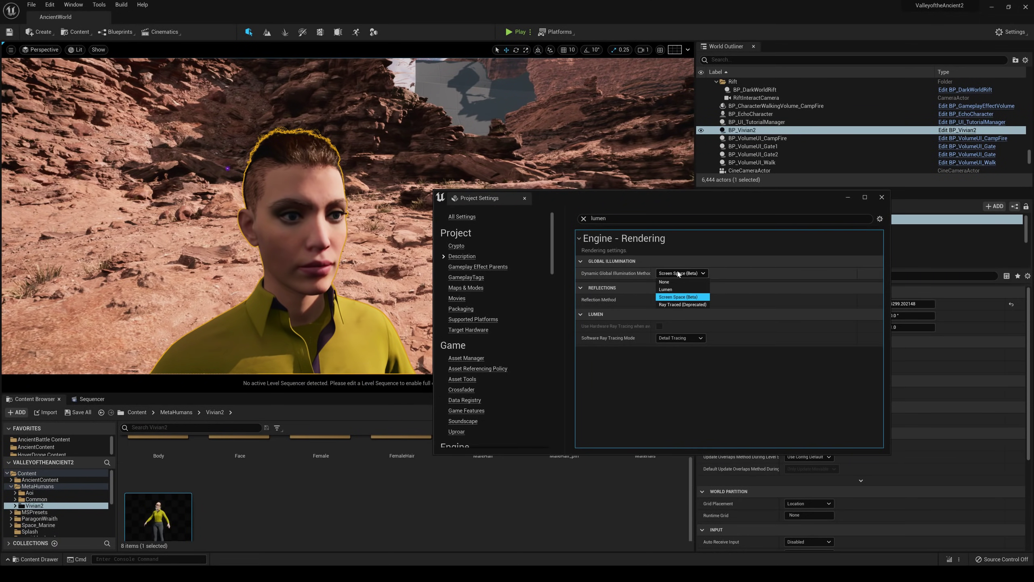
left_click(673, 306)
left_click(686, 273)
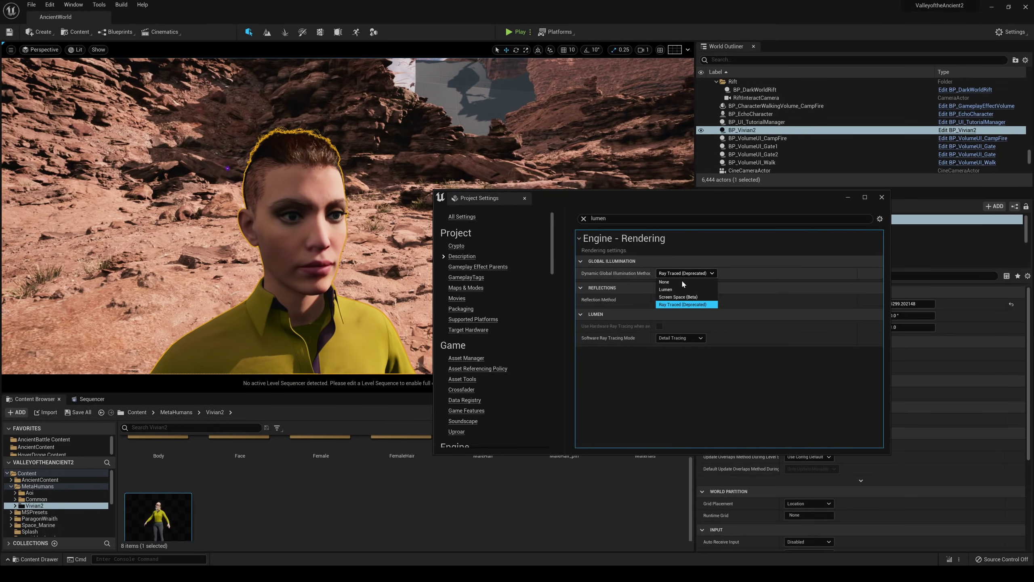
left_click(675, 289)
right_click_drag(269, 287, 271, 248)
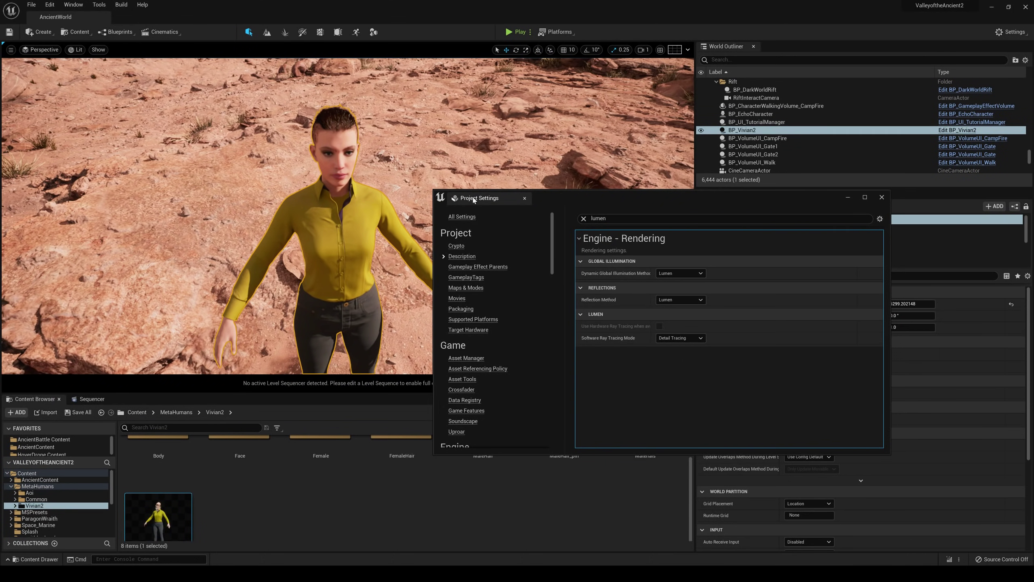
- Dock the Project Settings beside the Sequencer tab and look over the character's shadow on the ground
left_click_drag(484, 209, 163, 399)
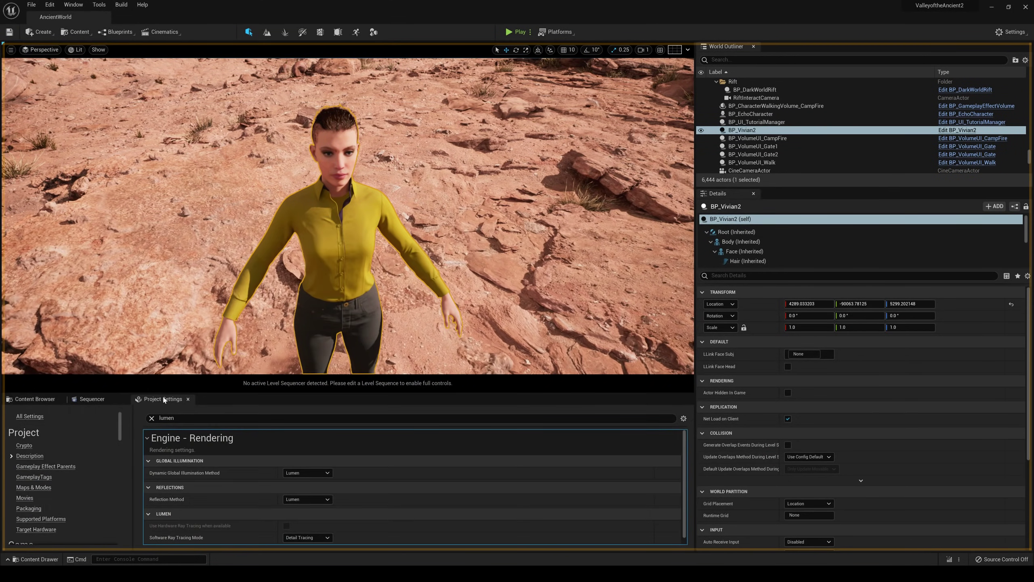
mouse_move(367, 241)
right_mouse_down()
mouse_move(368, 253)
mouse_move(396, 237)
mouse_move(366, 243)
right_mouse_up()
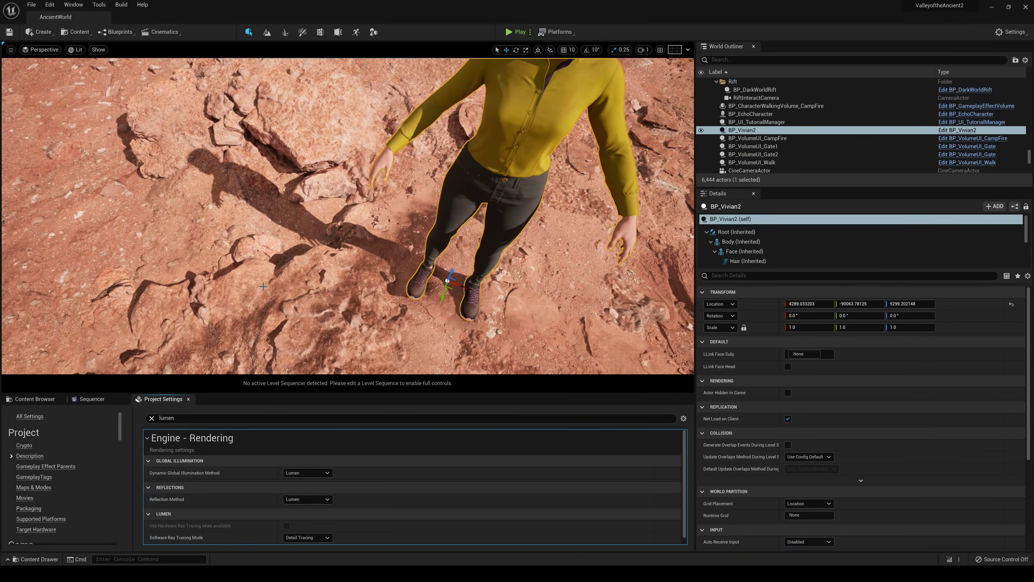
right_click_drag(263, 286, 258, 216)
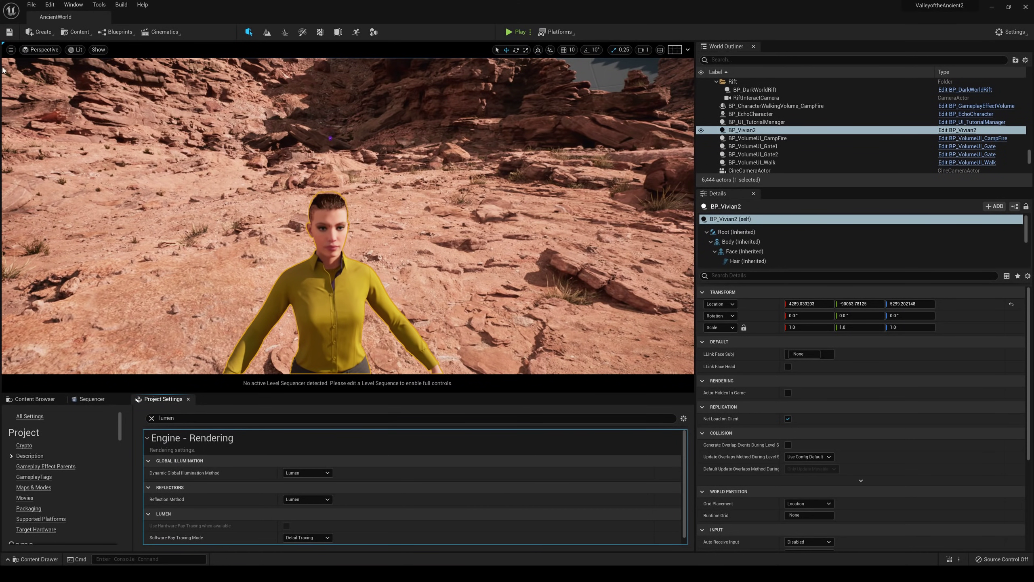
- Add a basic Sphere shape to the level near the character
left_click(11, 49)
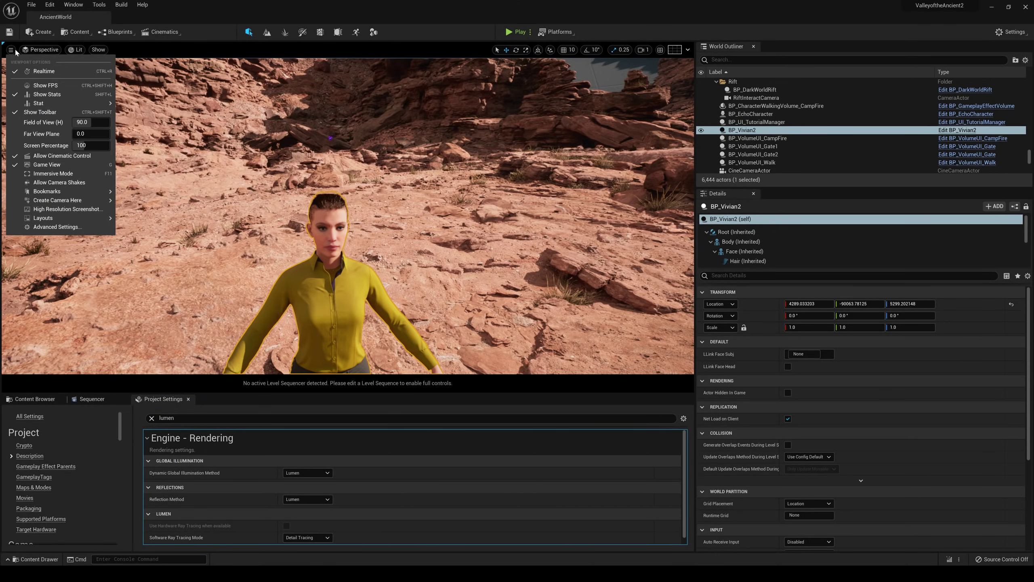
left_click(40, 33)
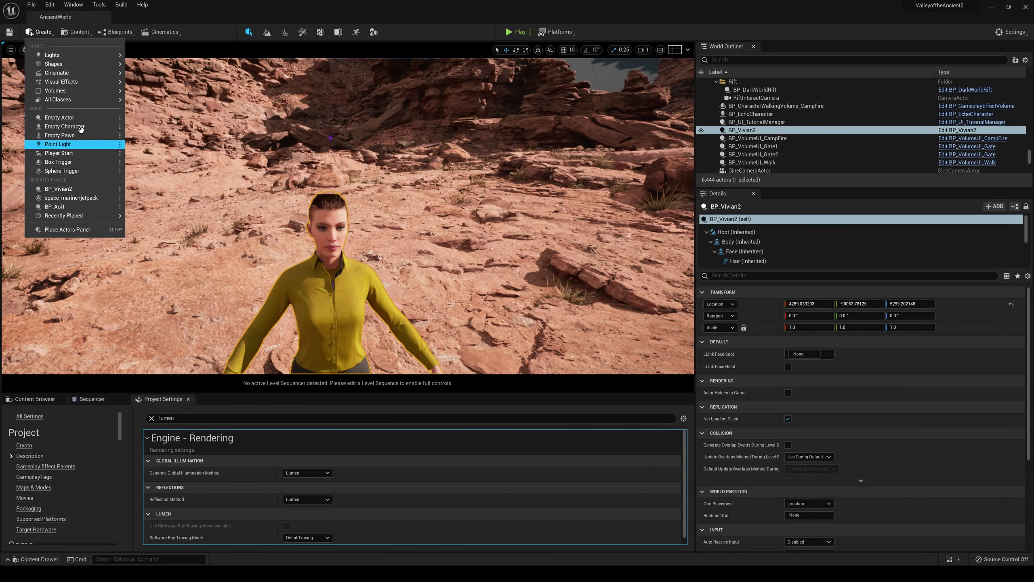
mouse_move(68, 64)
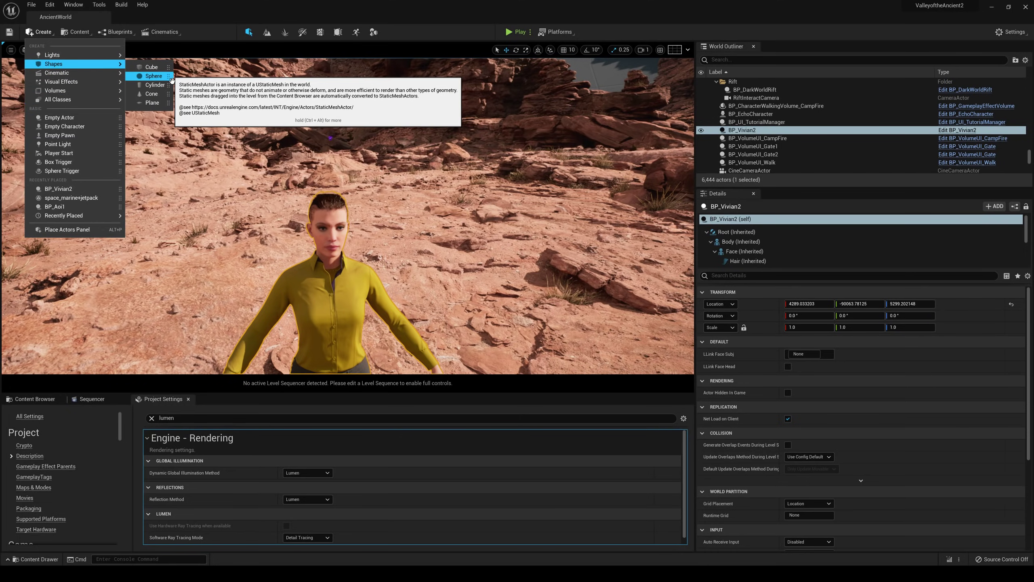
left_click(153, 77)
key("s")
right_click_drag(354, 214, 381, 210)
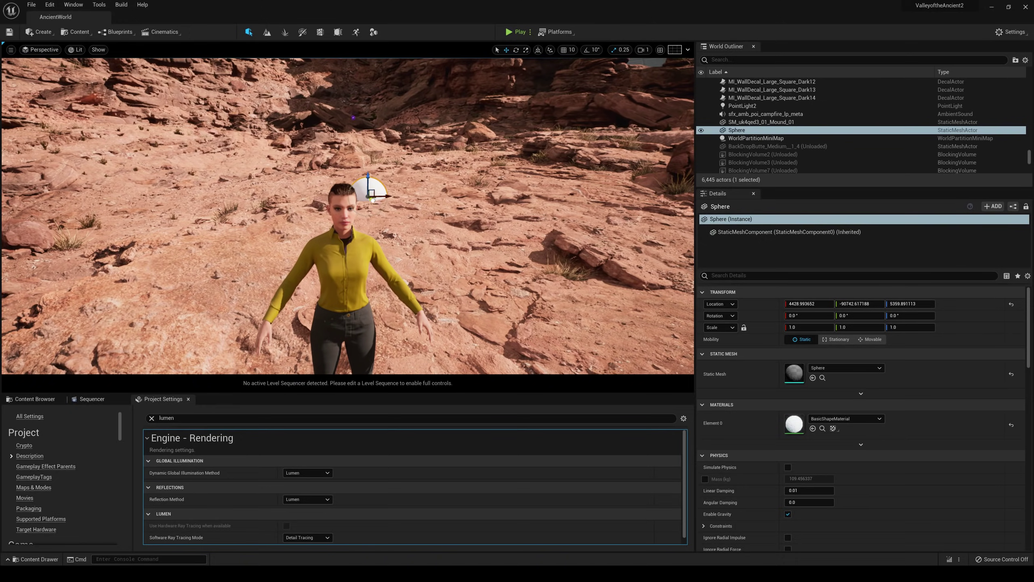
- Move the sphere beside the character, to about X 4168 and Y -90086, so her shadow falls on it
left_click_drag(372, 199, 544, 328)
key("s")
right_click_drag(481, 254, 482, 310)
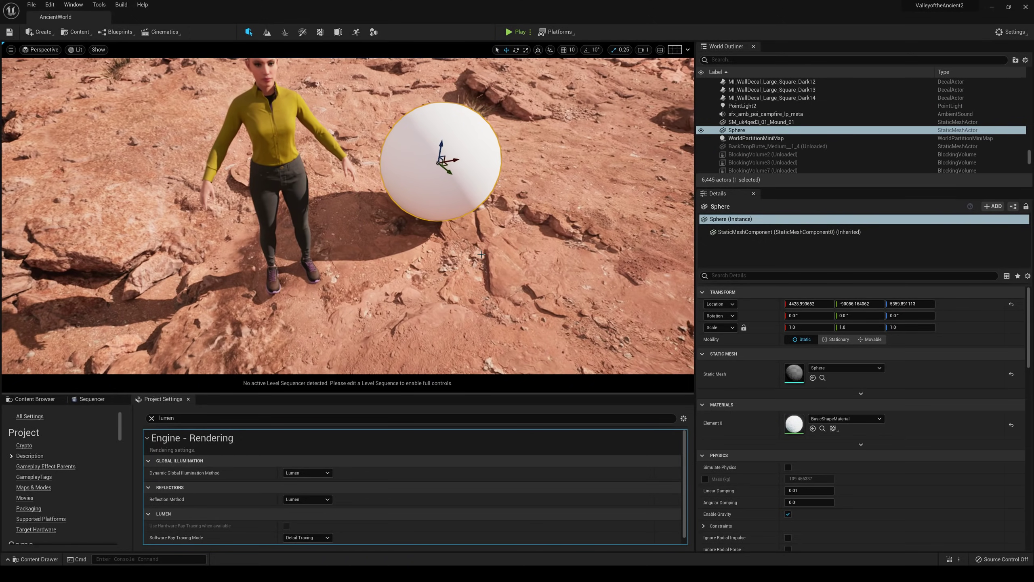
left_click_drag(461, 166, 105, 228)
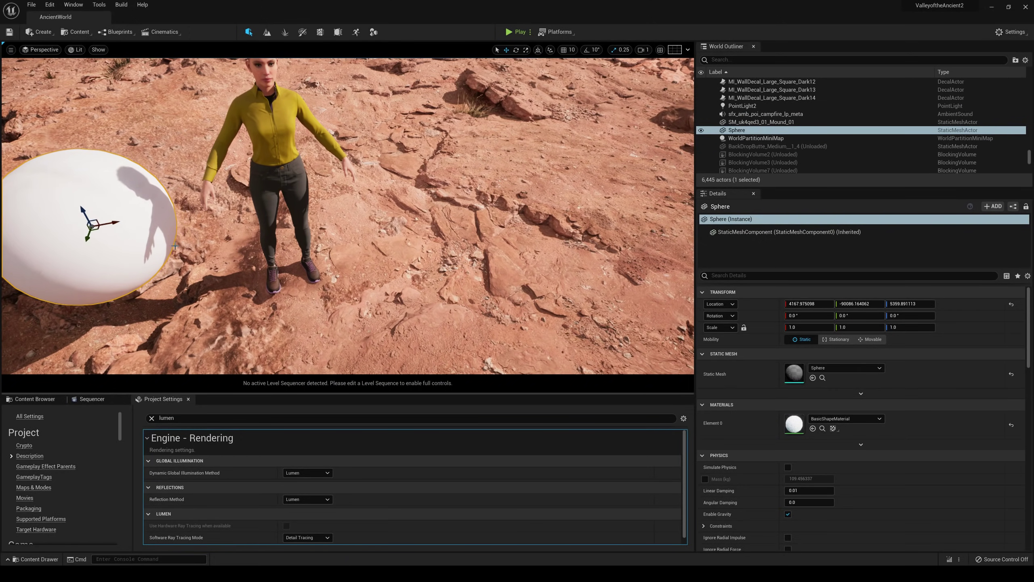
right_click_drag(104, 228, 164, 253)
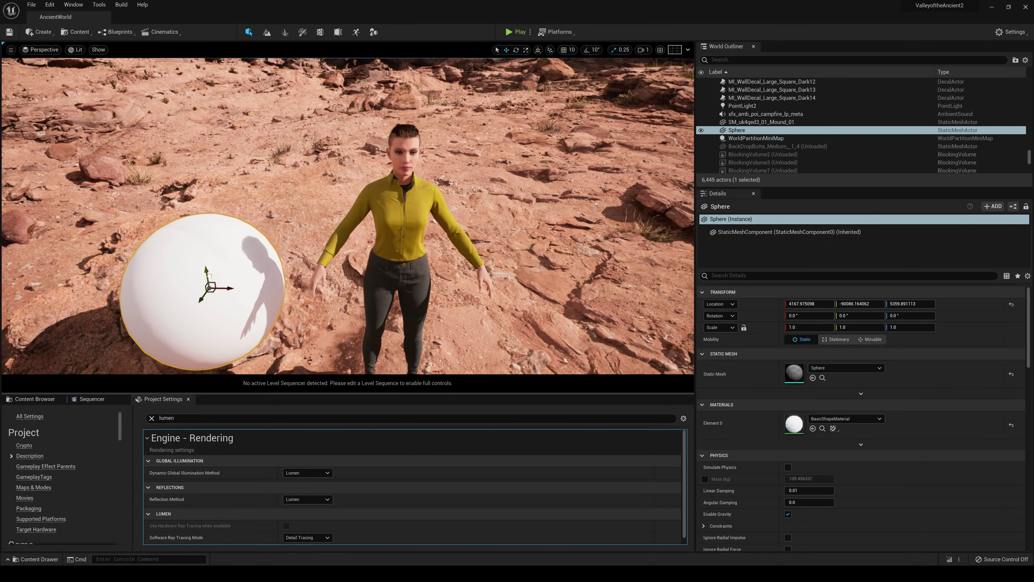
- Raise the sphere next to the character's head, to about X 4220 and Z 5465, examining the light around her face
left_click_drag(212, 276, 294, 143)
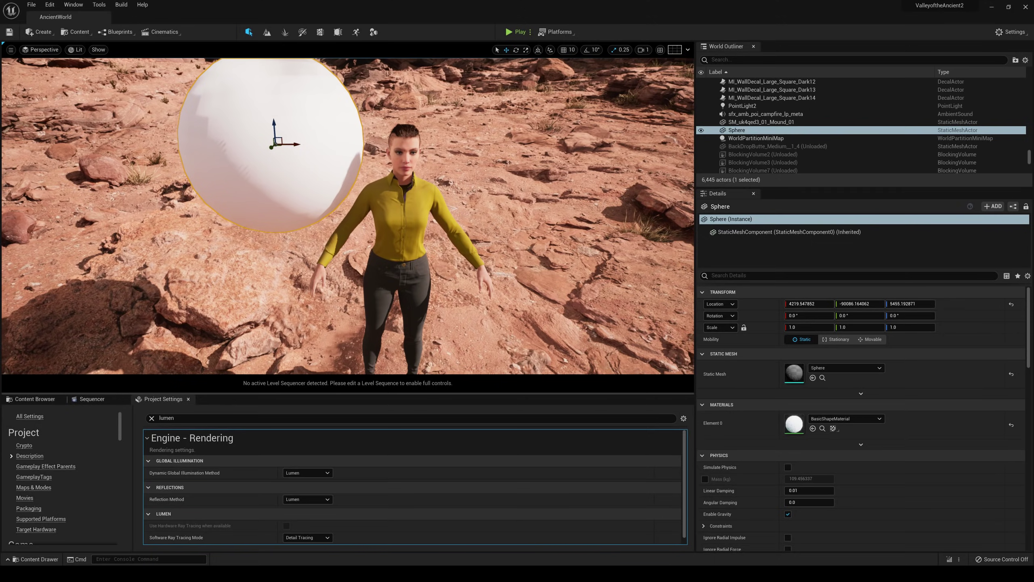
key("w")
right_click_drag(293, 143, 334, 94)
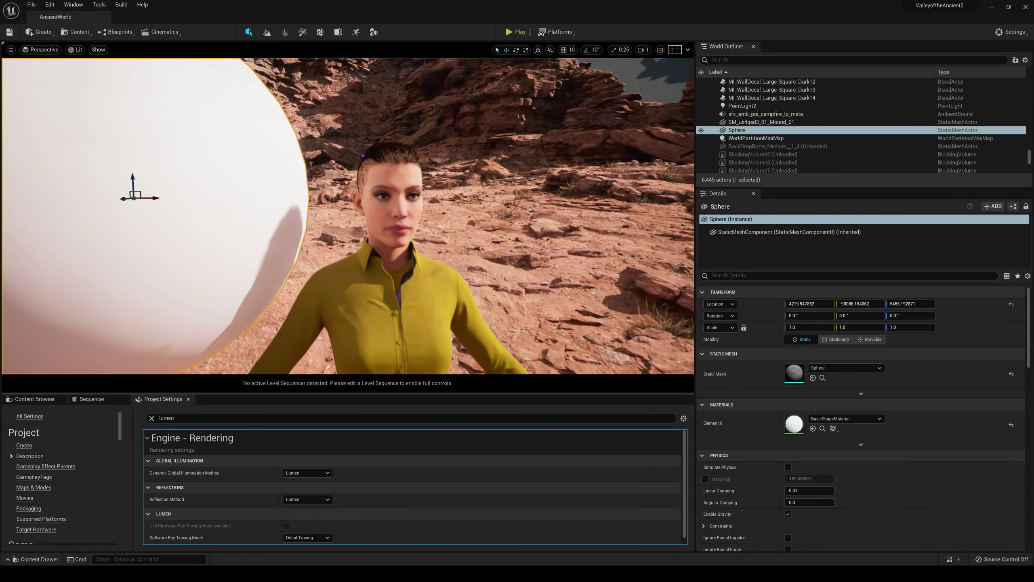
key("w")
key("e")
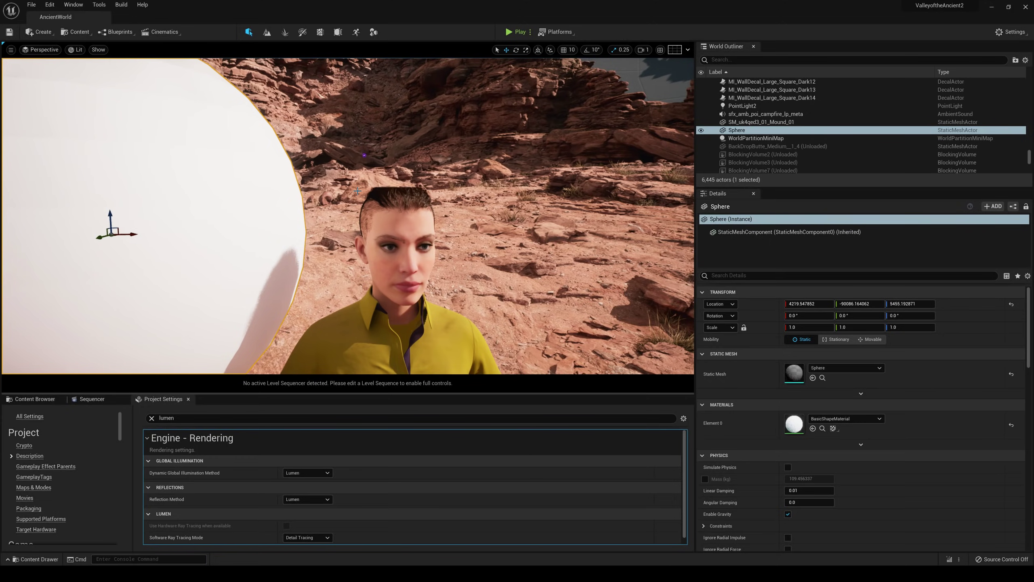
scroll(236, 234, "down", 8)
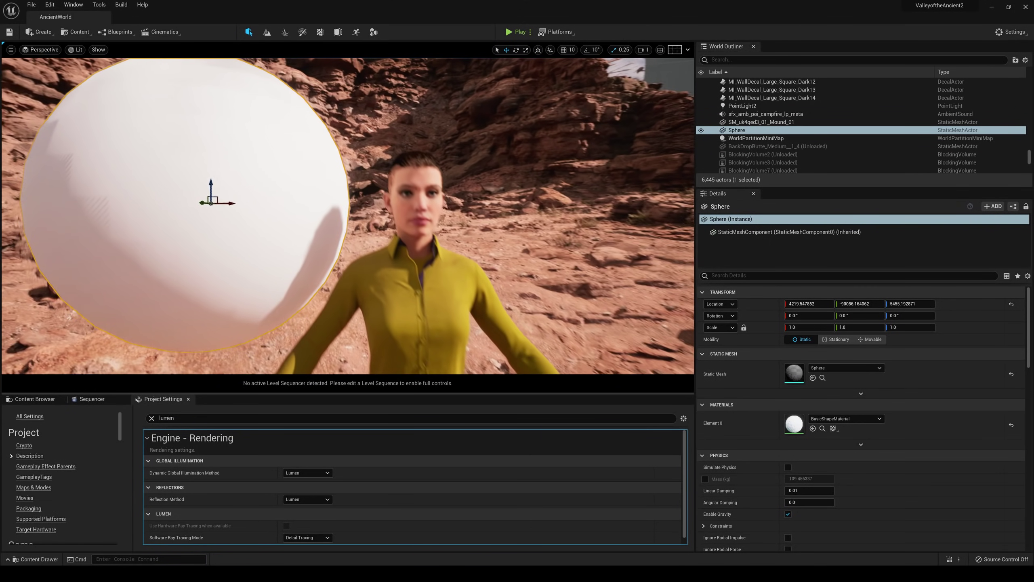
left_click_drag(216, 181, 210, 149)
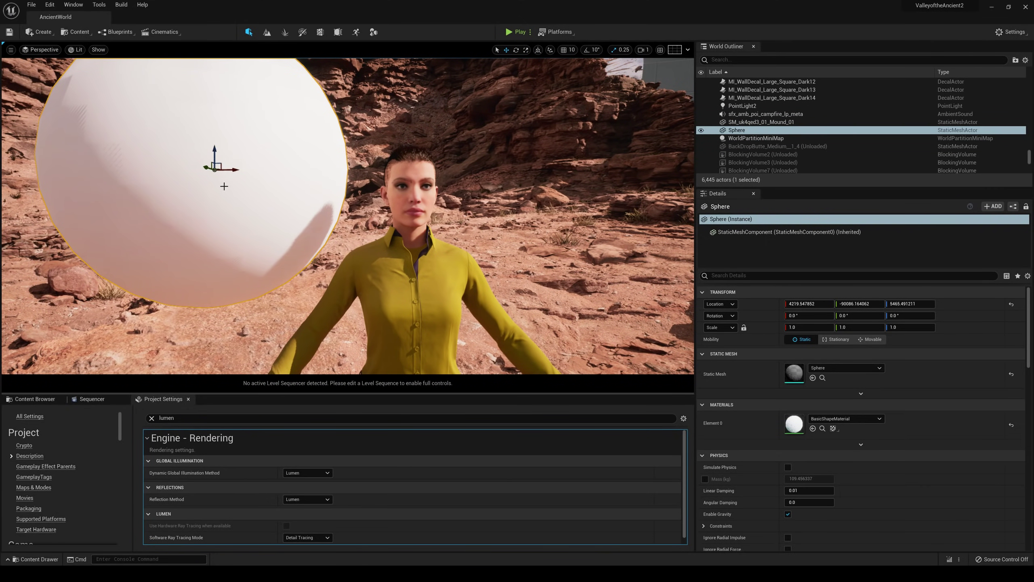
- Make the sphere Movable and lower it beside the character's torso, to about X 4186 and Z 5392
left_click(870, 339)
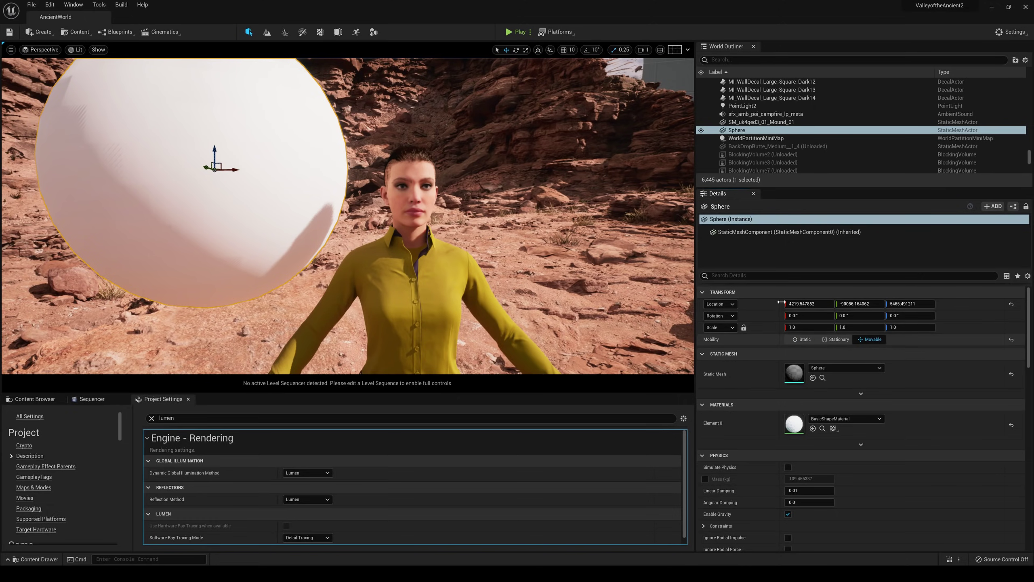
right_click_drag(234, 173, 211, 173)
left_click_drag(258, 170, 220, 273)
right_click_drag(267, 207, 267, 291)
left_click_drag(270, 192, 201, 224)
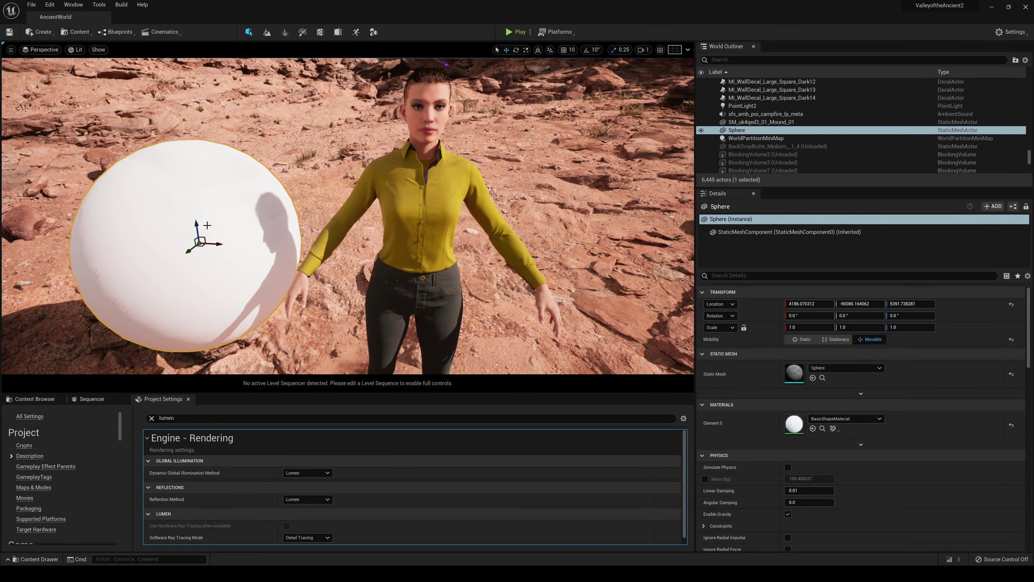
- Delete the sphere from the level and look at the character's face up close
key("Delete")
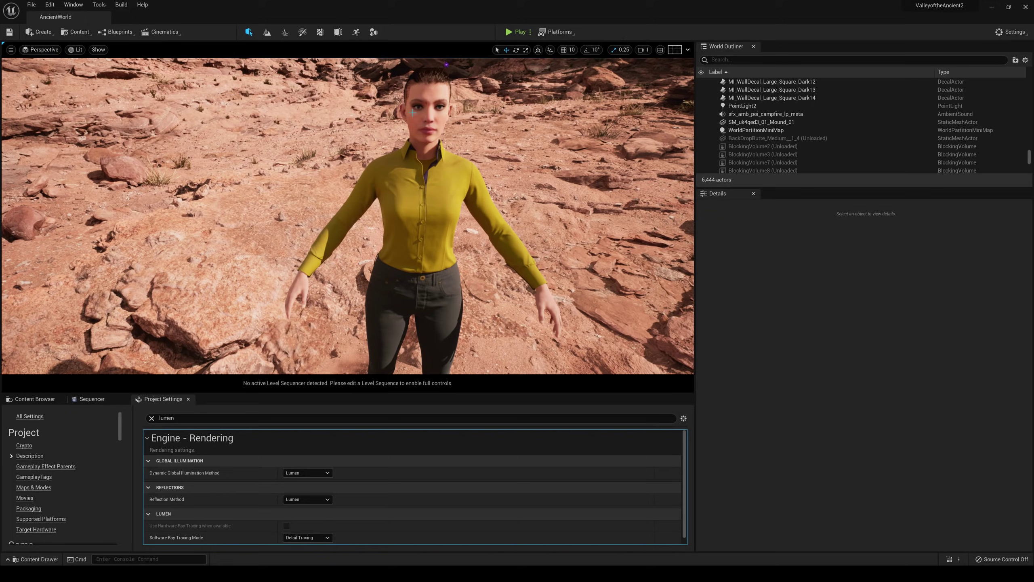
key("w")
right_click_drag(413, 112, 448, 106)
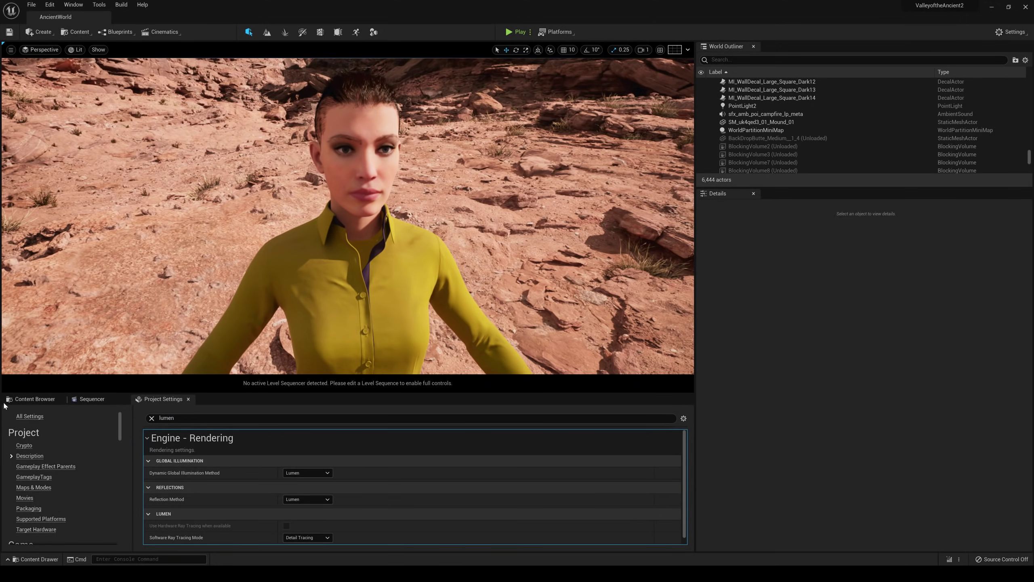
- Add the BP_Aoi1 MetaHuman from the MetaHumans/Aoi content folder to the ground beside the woman
left_click(31, 399)
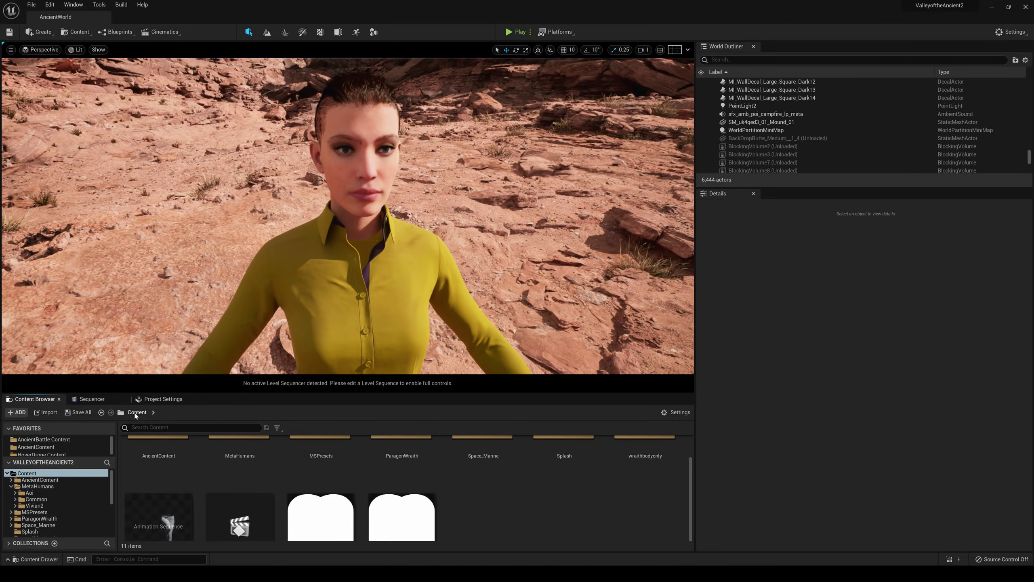
scroll(346, 482, "up", 2)
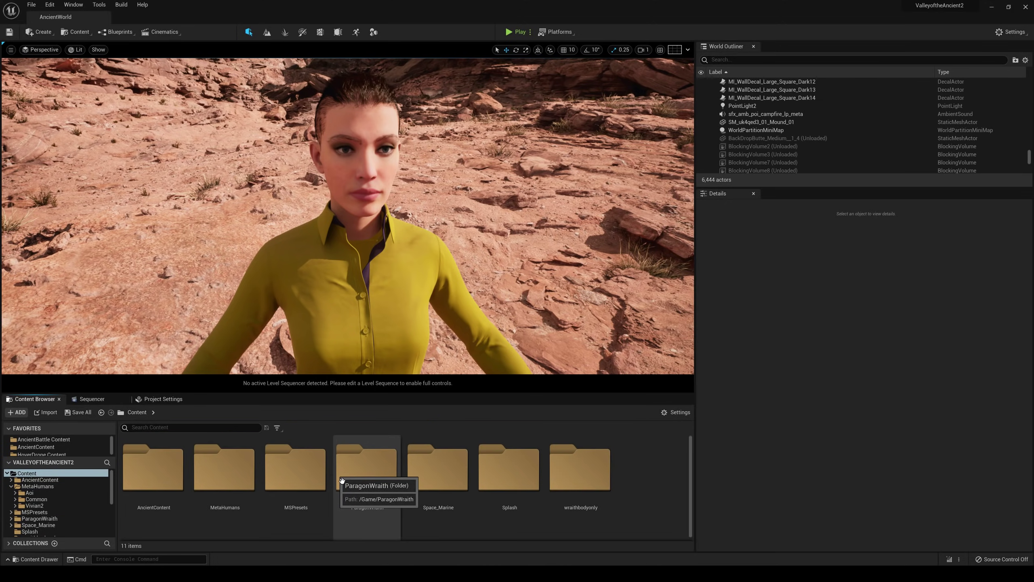
scroll(348, 468, "down", 1)
right_click_drag(351, 286, 314, 285)
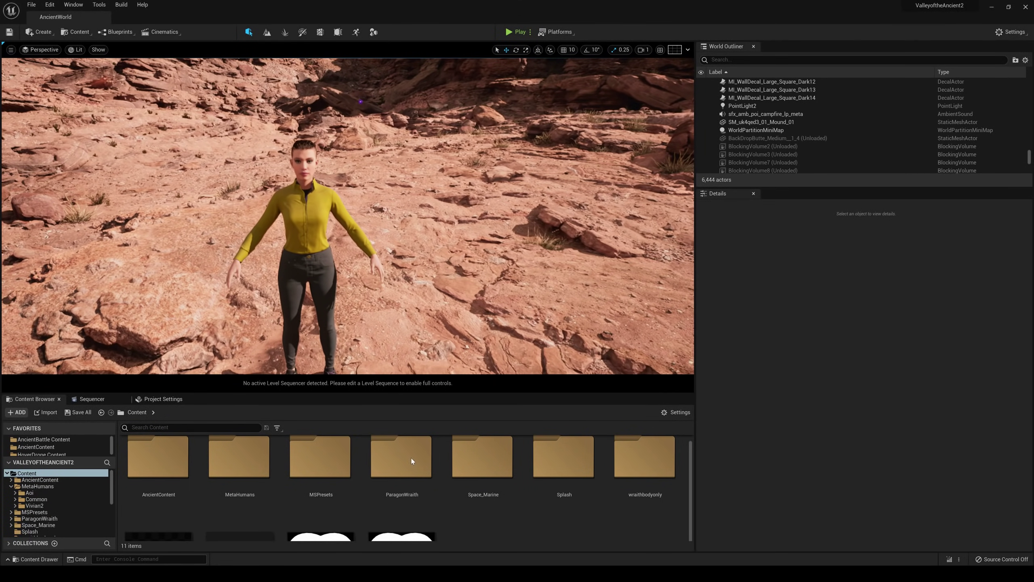
double_click(411, 459)
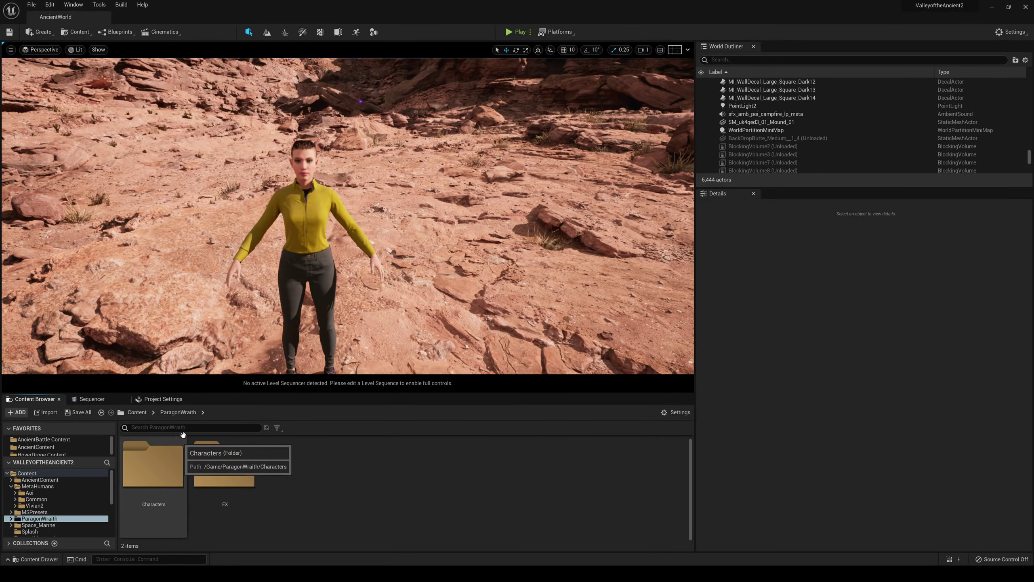
left_click(137, 411)
double_click(241, 473)
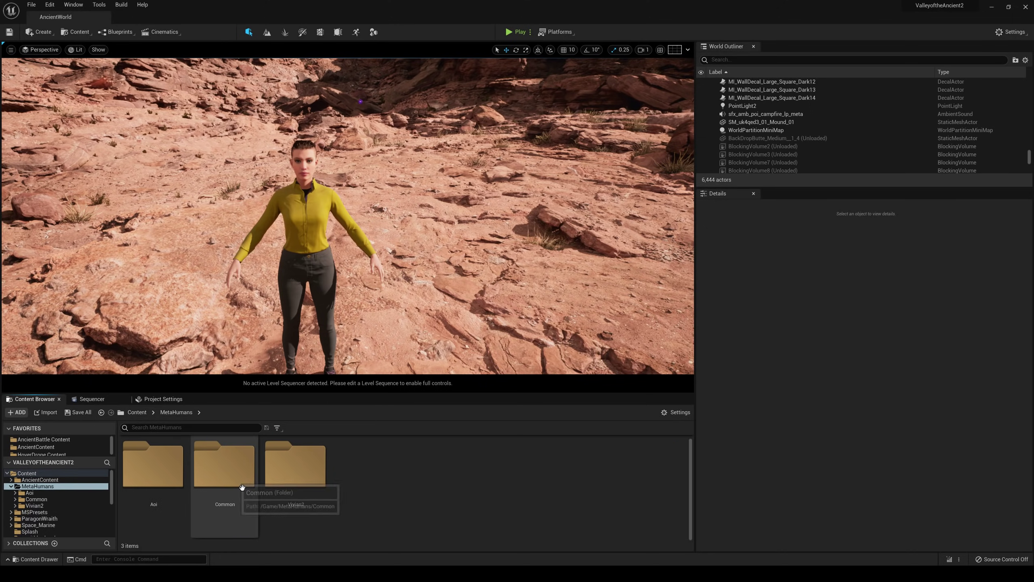
double_click(163, 473)
left_click(529, 485)
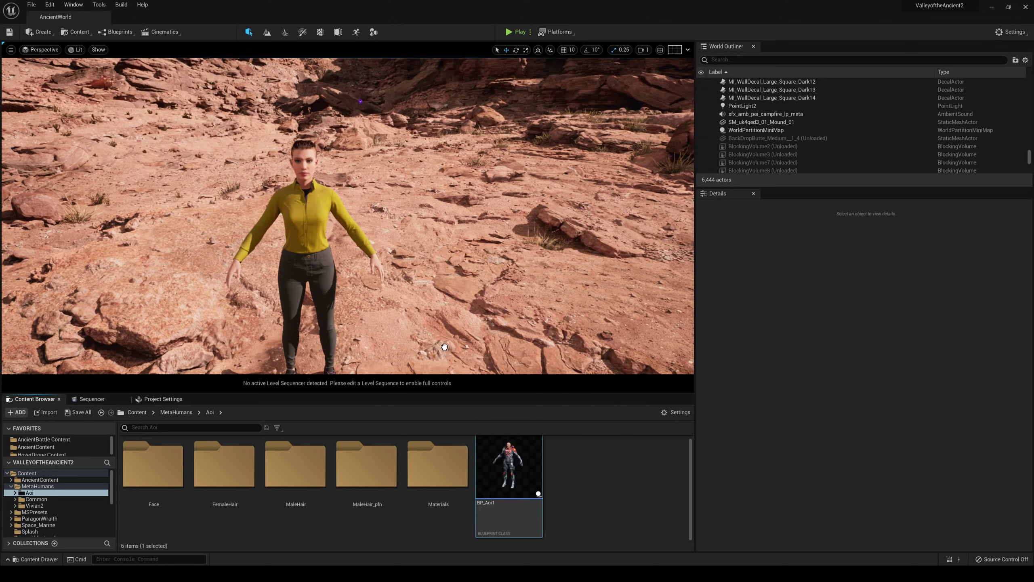
left_click_drag(445, 346, 401, 304)
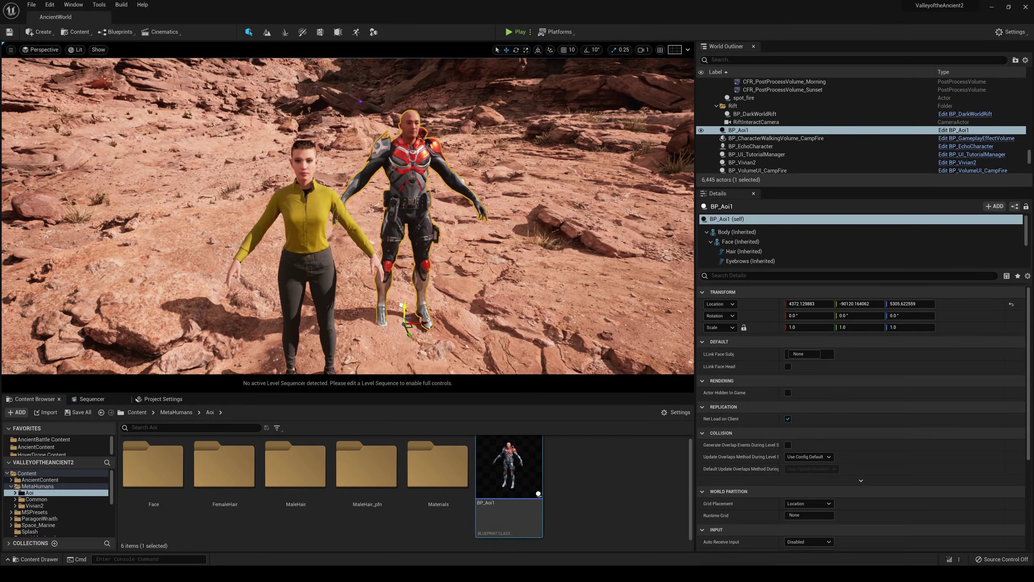
- Open the Forced LOD value of the LODSync component on BP_Vivian2 for editing
left_click_drag(361, 337, 362, 351)
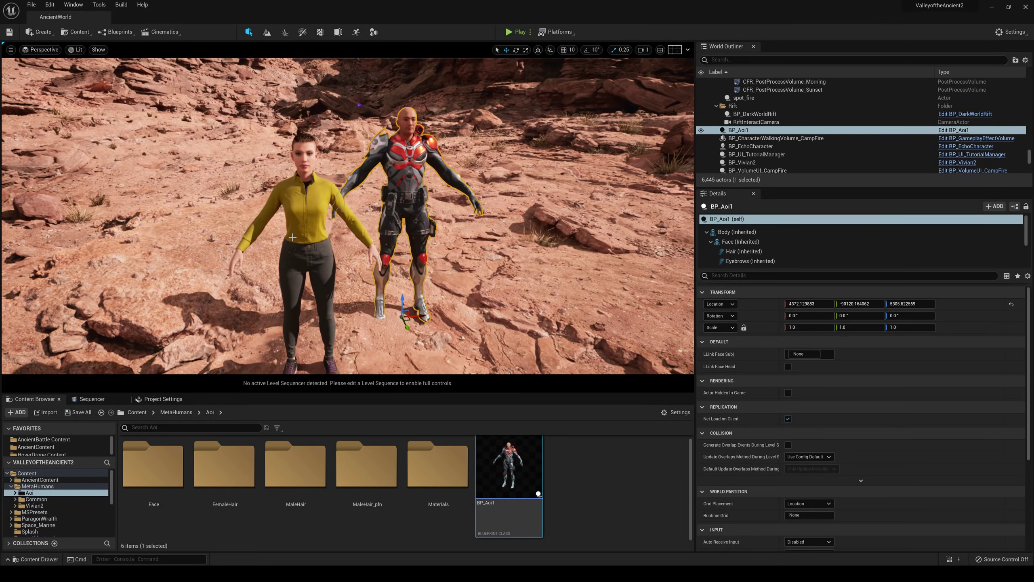
left_click(361, 337)
left_click(299, 222)
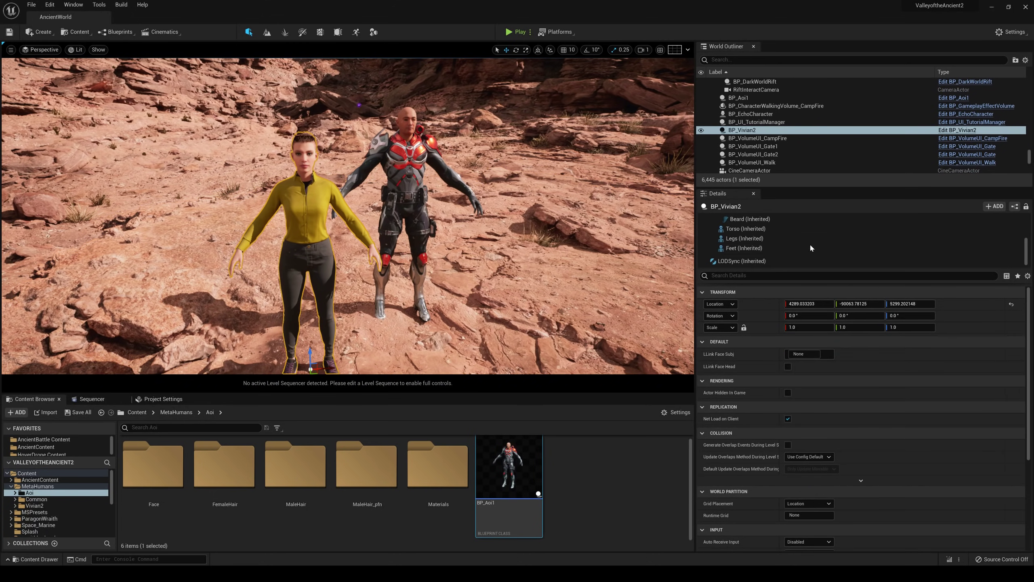
left_click(749, 261)
left_click(805, 315)
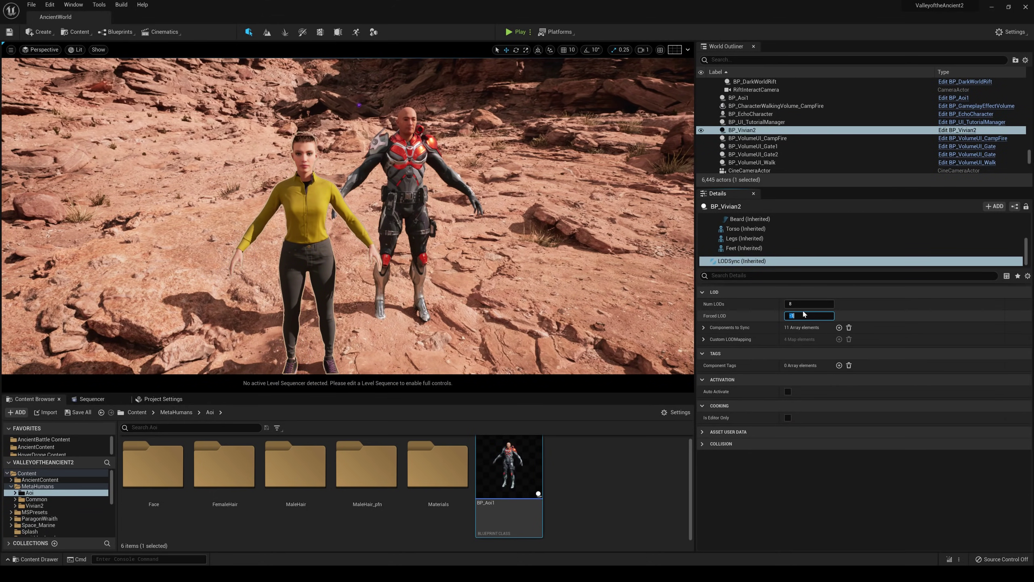
- Set the Forced LOD of BP_Aoi1's LODSync component to 0
left_click(399, 167)
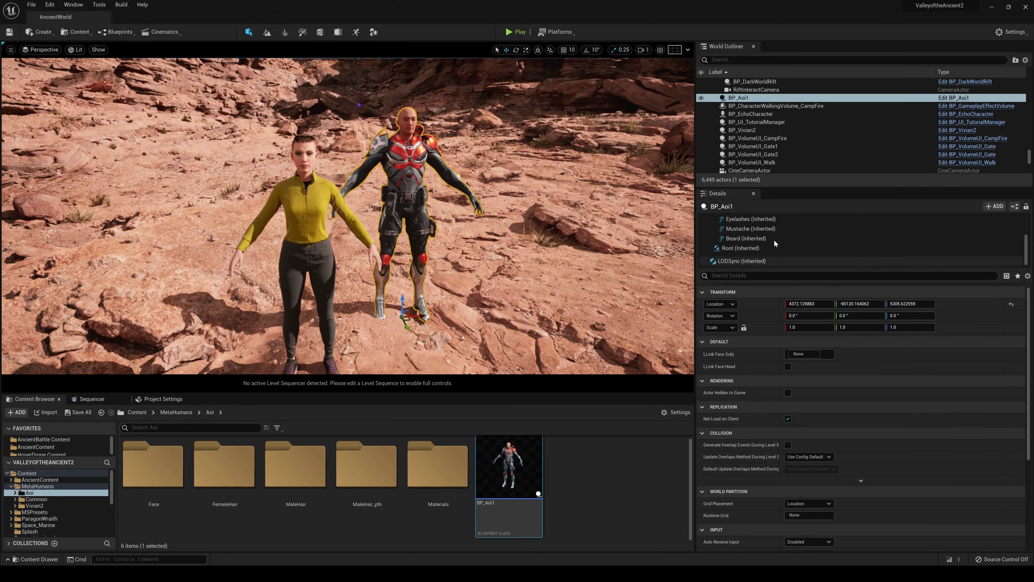
left_click(749, 261)
left_click(807, 316)
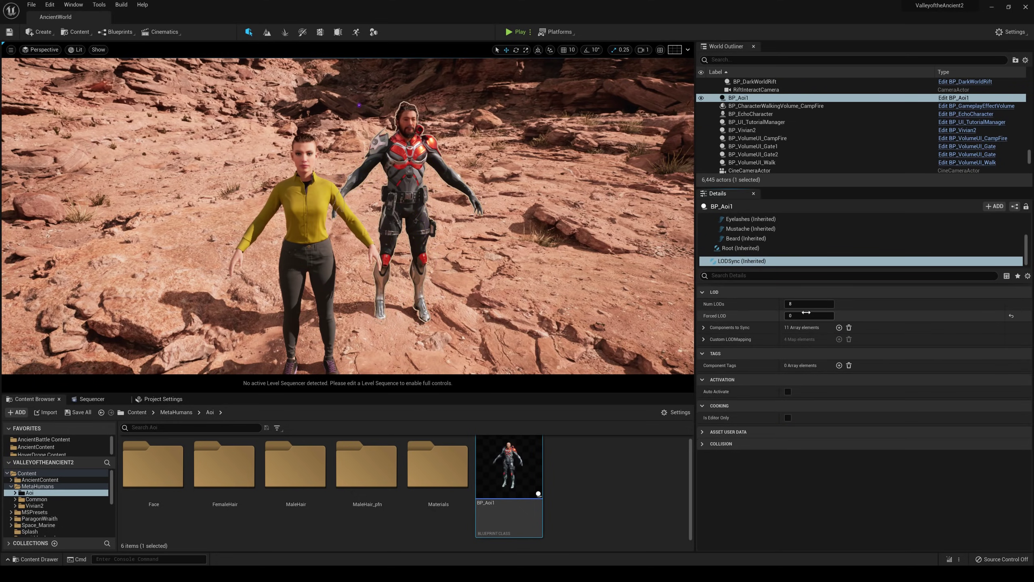
- Turn on the viewport's FPS display and examine the two MetaHumans from up close and from the side
right_click_drag(425, 160, 399, 120)
key("w")
key("w")
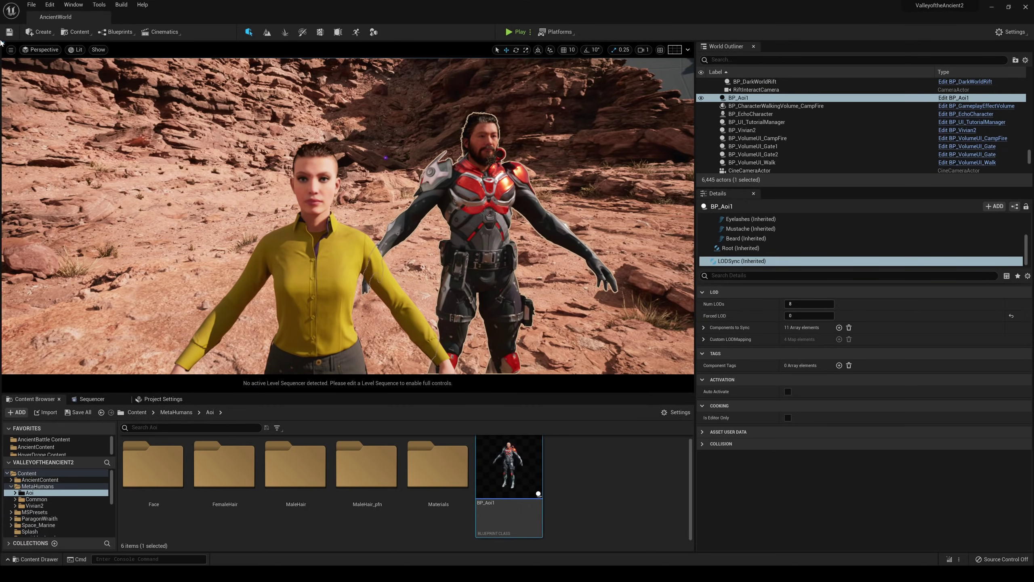
left_click(14, 52)
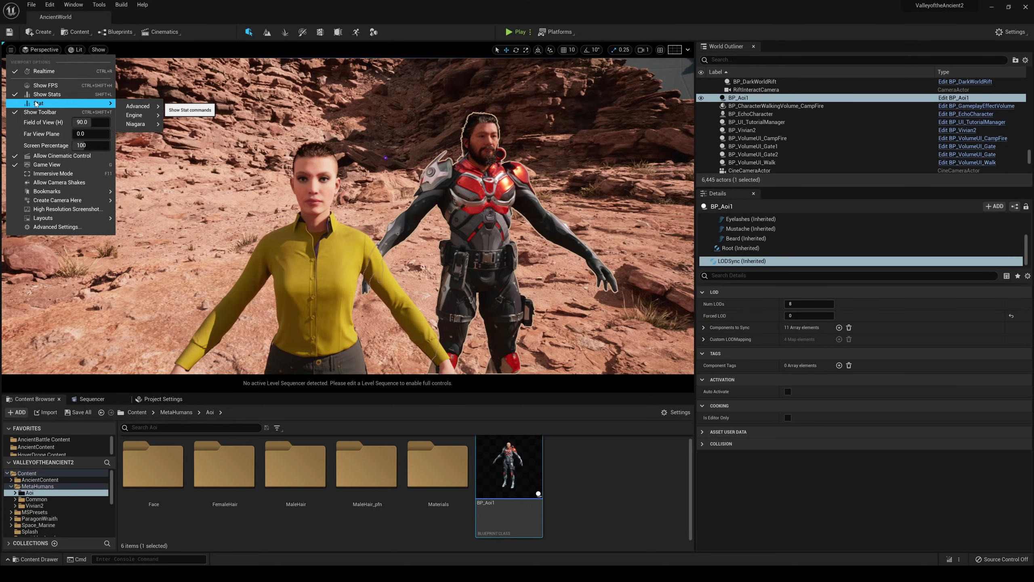
left_click(42, 86)
right_click_drag(394, 202, 387, 201)
key("d")
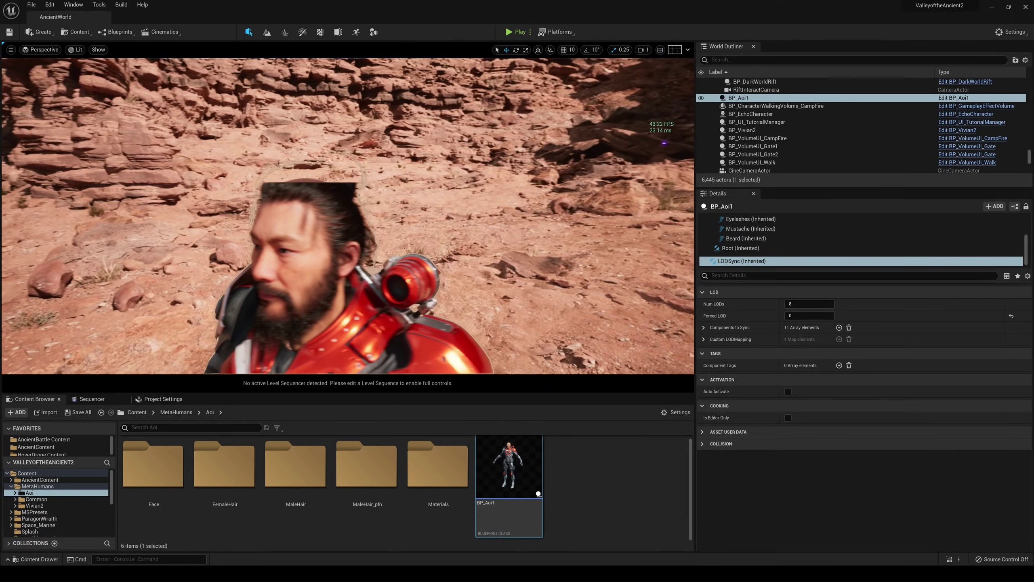
key("e")
key("e")
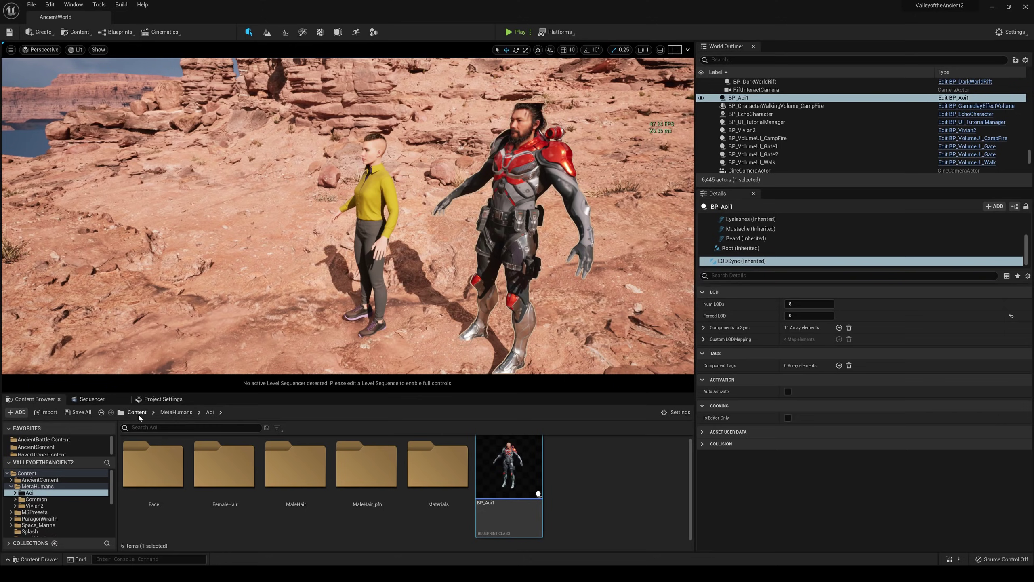
- Place the space_marine+jetpack skeletal mesh from Space_Marine/without_logos at about X 4296 and Y -89890, rotated about -168° around Z
left_click(138, 414)
double_click(472, 480)
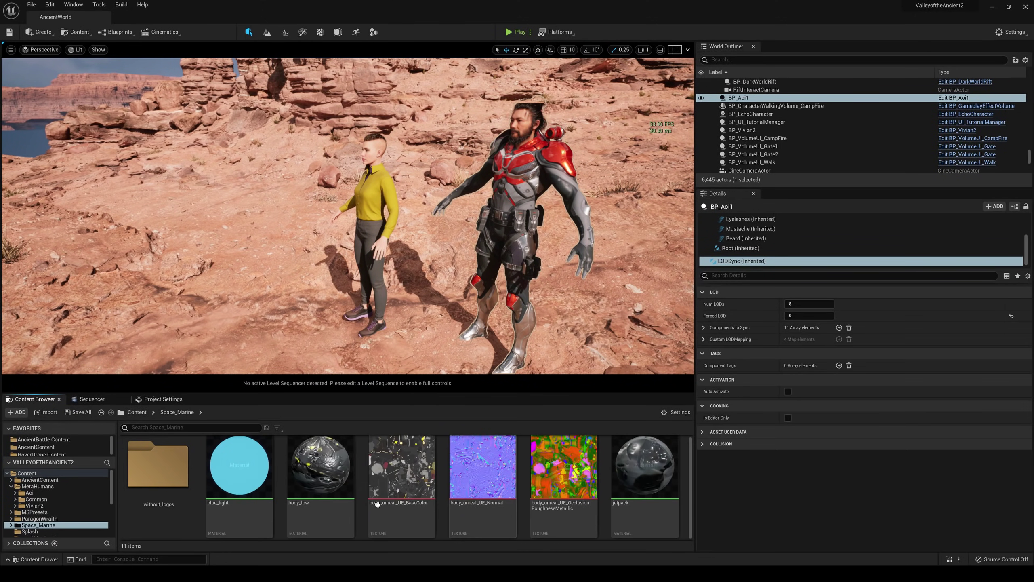
double_click(159, 492)
left_click_drag(170, 491, 172, 377)
right_click_drag(283, 244, 283, 269)
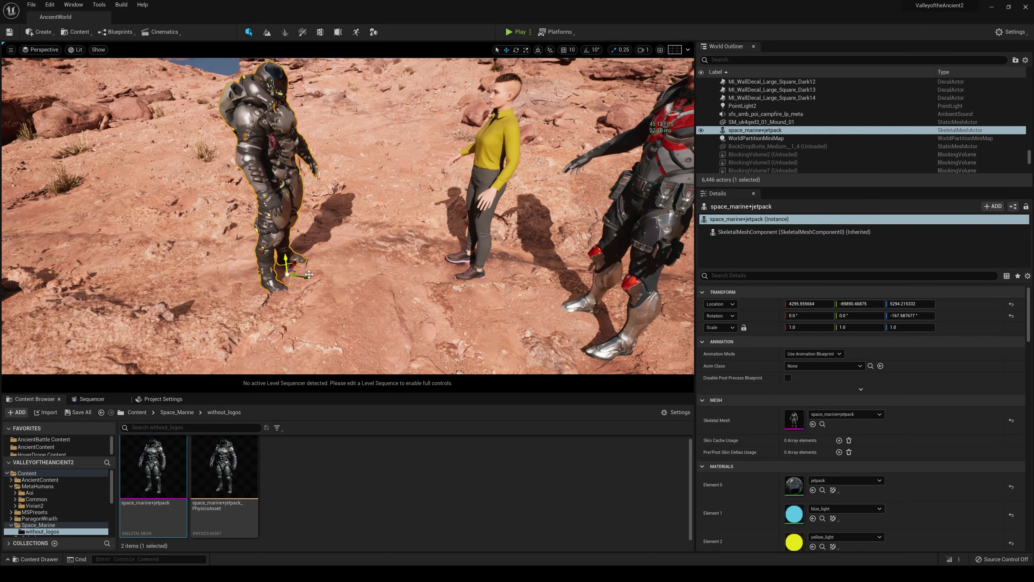
- Look over the space marine beside the two MetaHumans and save all modified content
right_click_drag(366, 301, 309, 201)
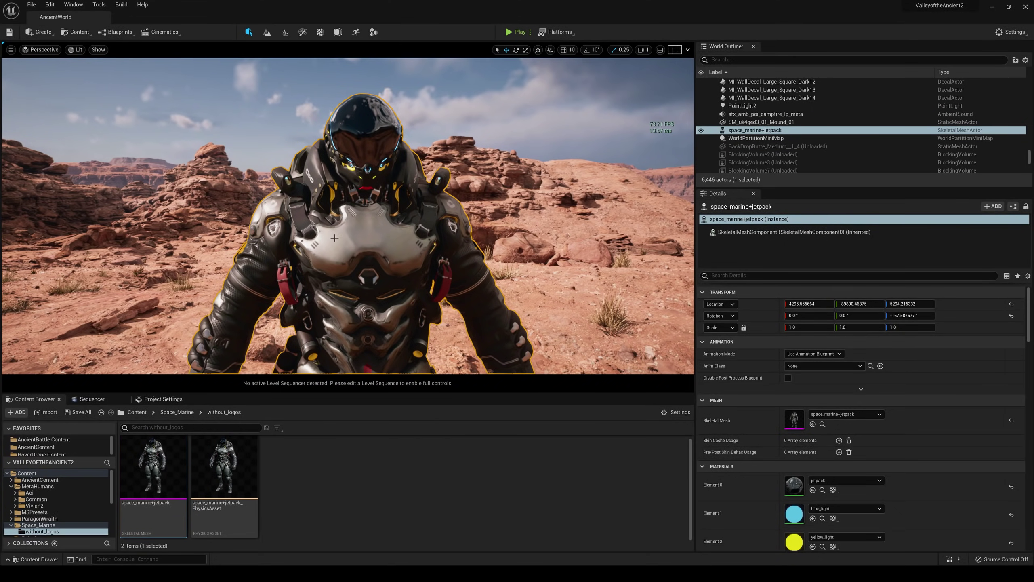
right_click_drag(334, 238, 416, 255)
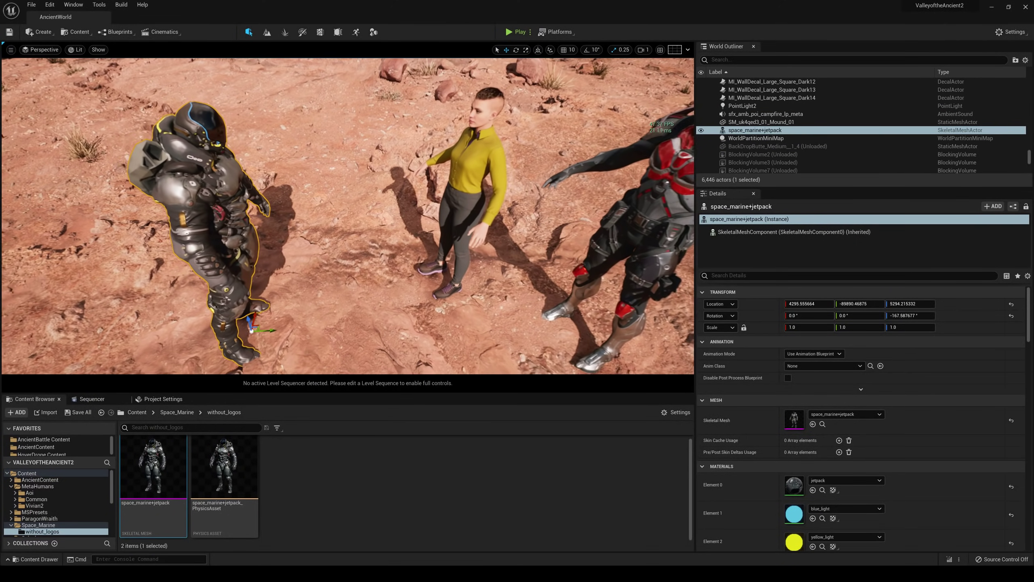
right_click_drag(381, 289, 359, 250)
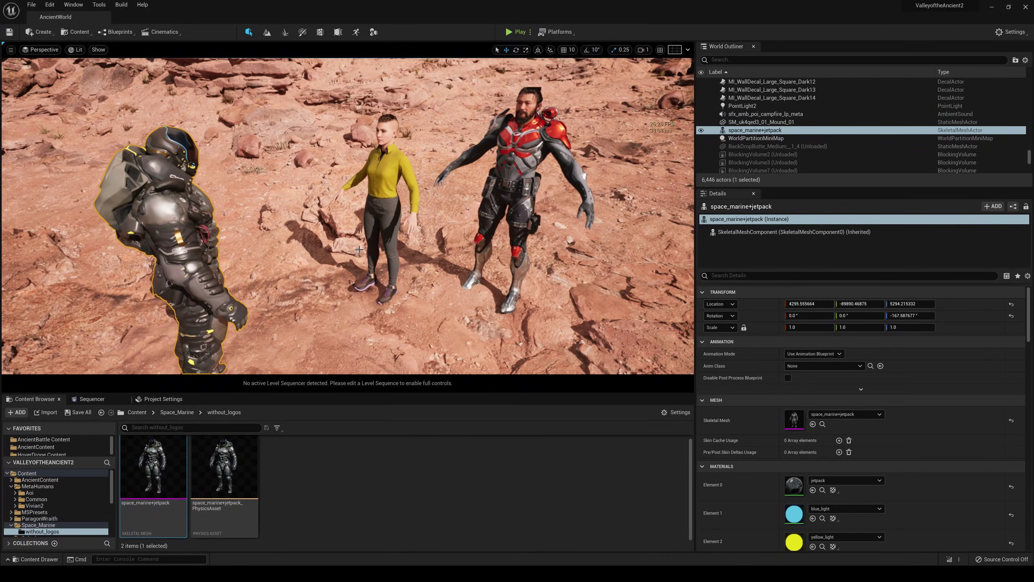
left_click(32, 5)
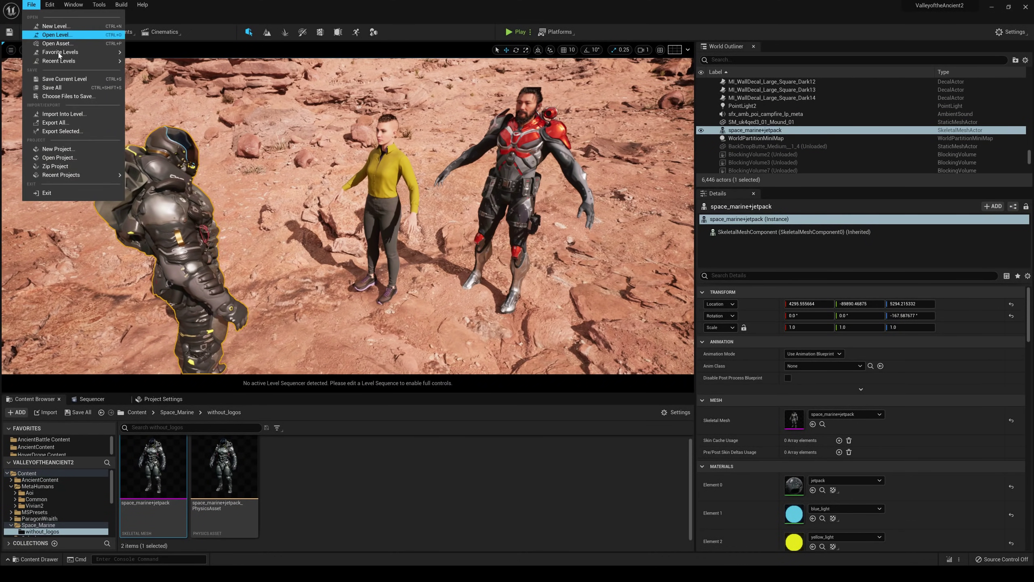
left_click(56, 88)
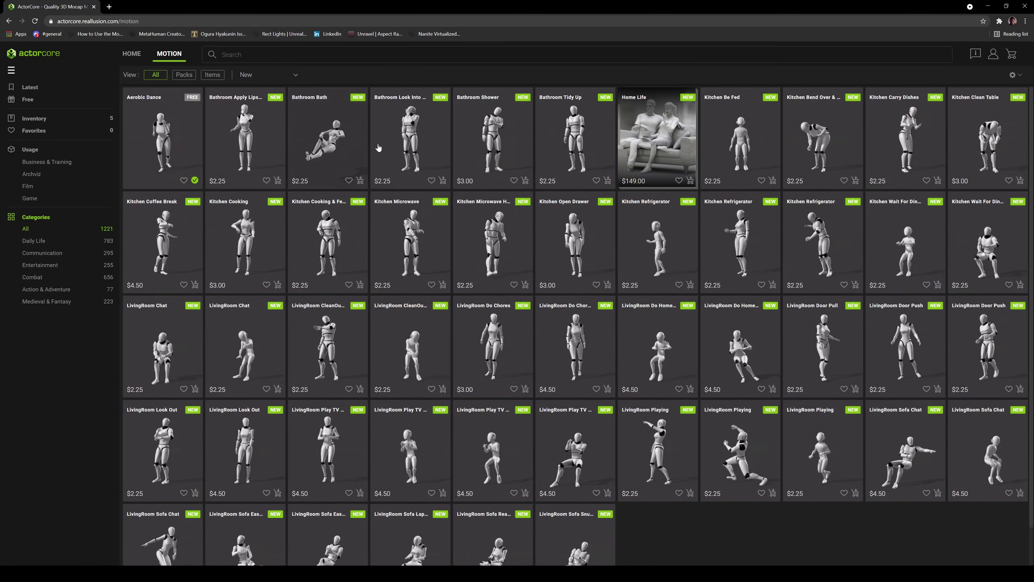
- In ActorCore's free motions, review the download settings of Aerobic Dance with the Unreal format, then close them without downloading
left_click(27, 100)
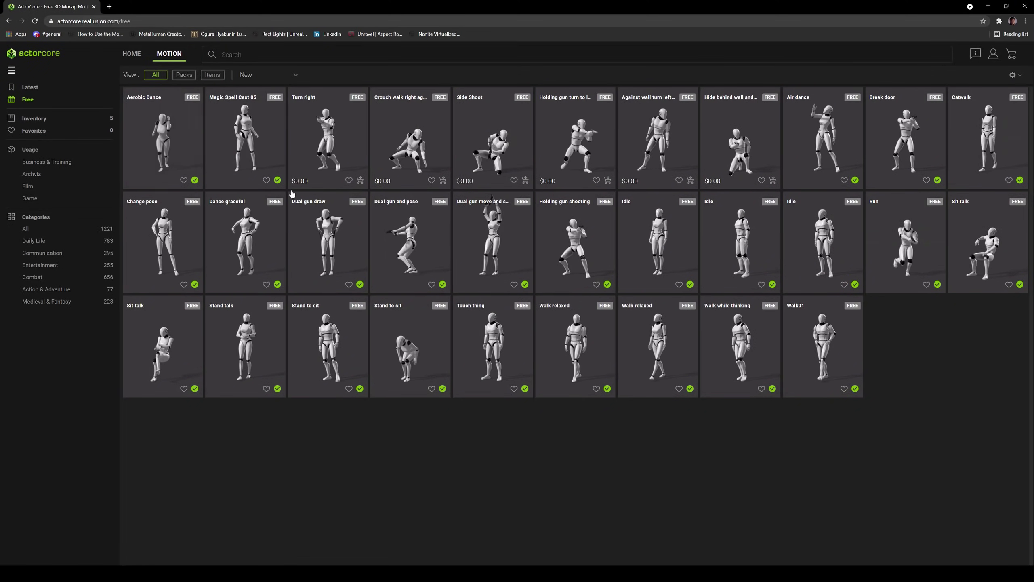
left_click(161, 139)
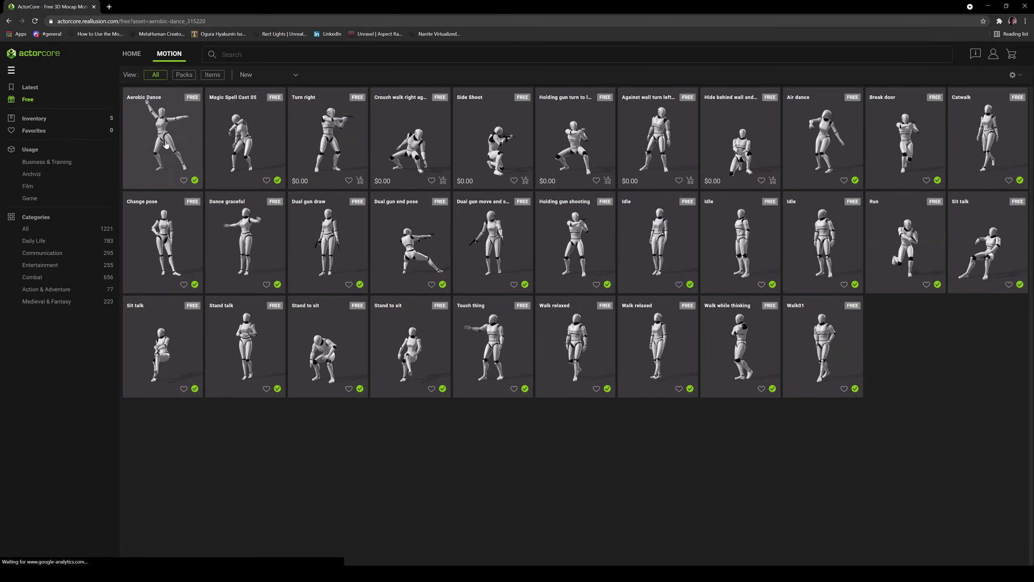
left_click(977, 547)
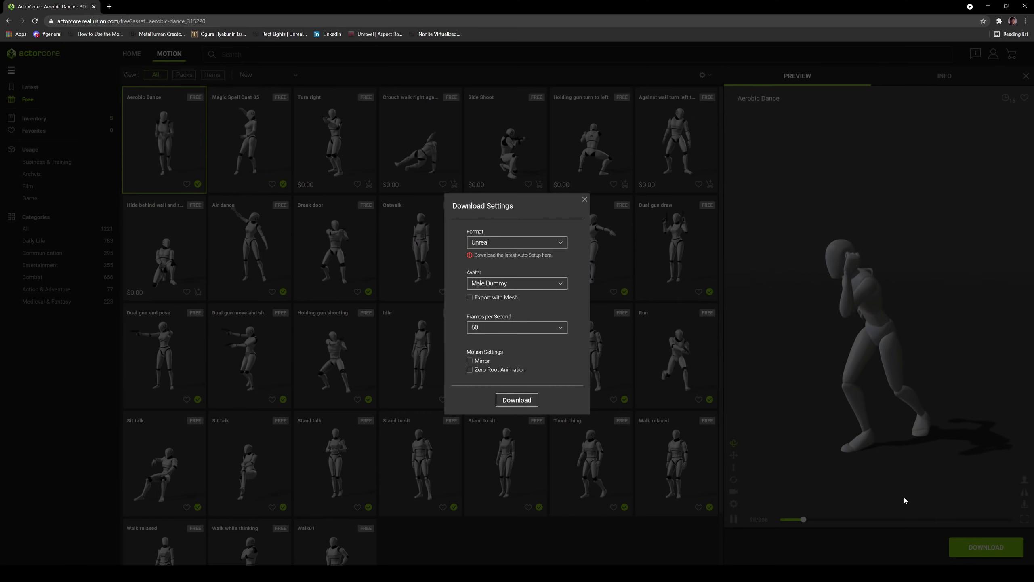
left_click(552, 244)
left_click(530, 272)
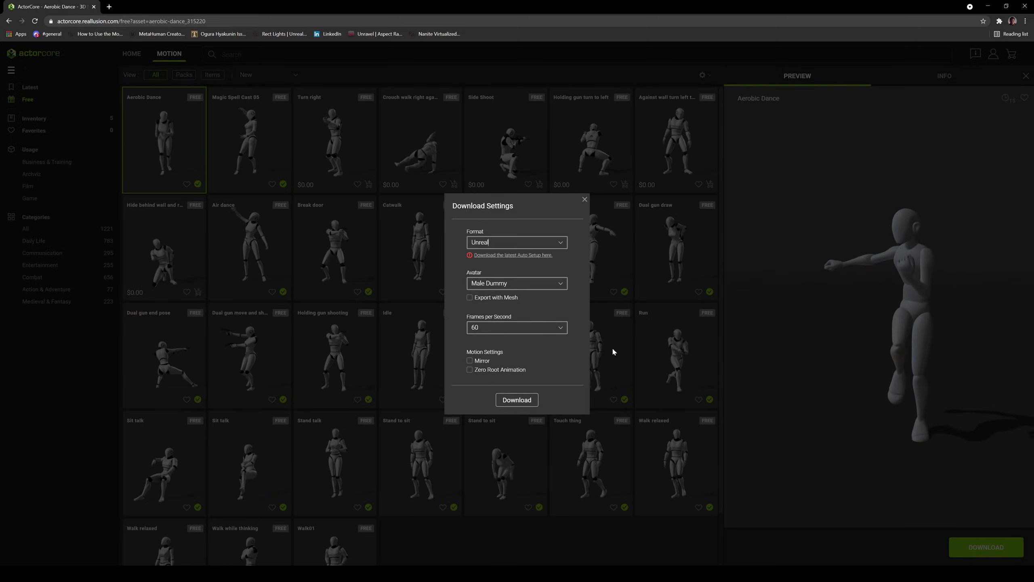
left_click(585, 200)
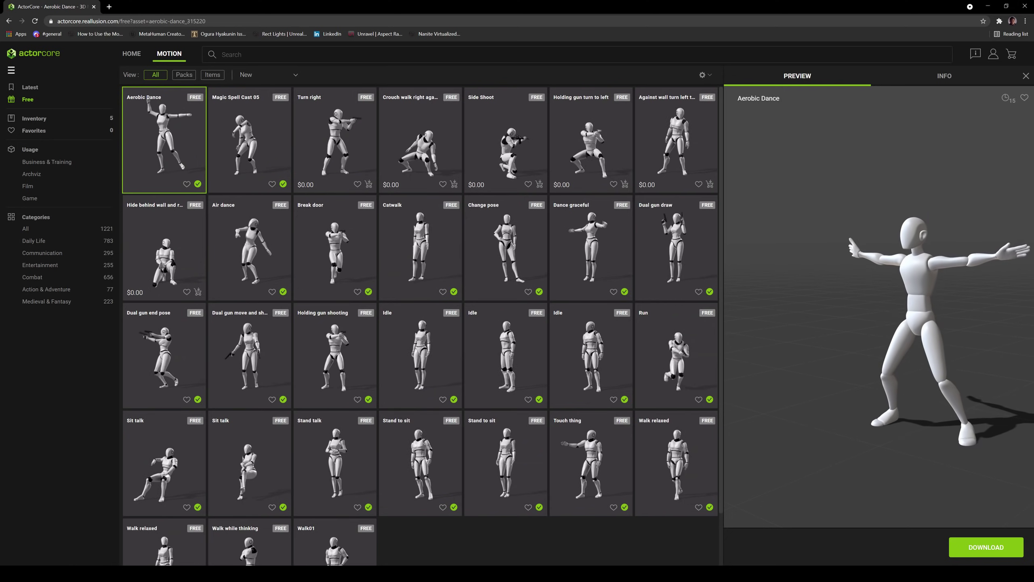
- Switch to Unreal Editor, create a new folder named "folder" in the project's Content directory and open it
mouse_move(102, 562)
left_click(69, 534)
left_click(137, 412)
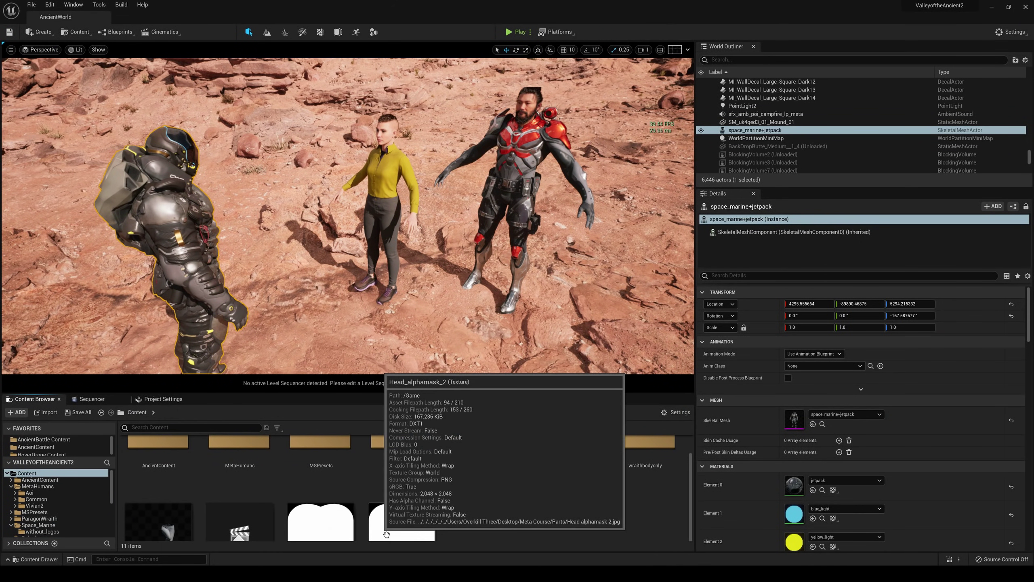
right_click(506, 512)
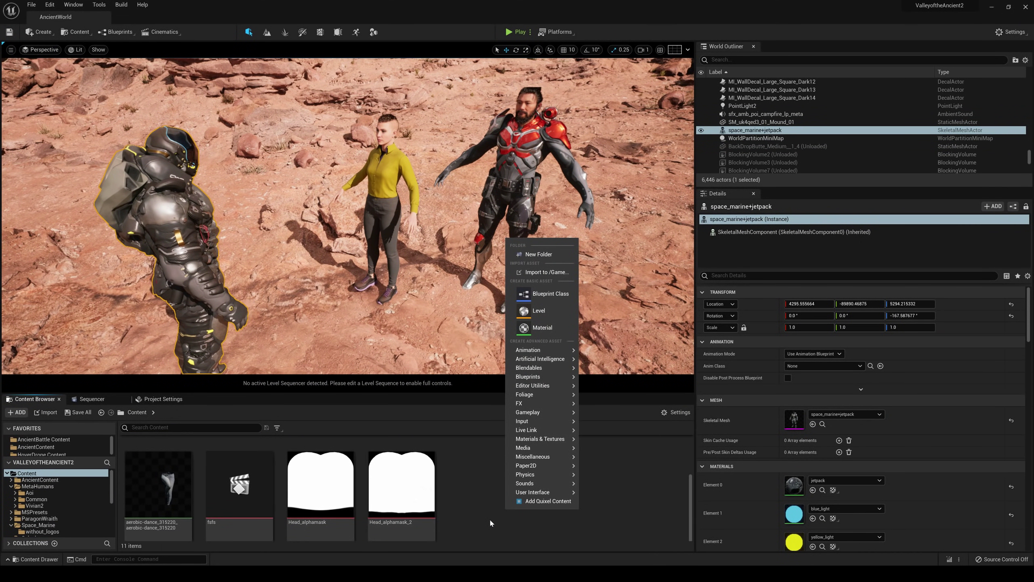
left_click(538, 254)
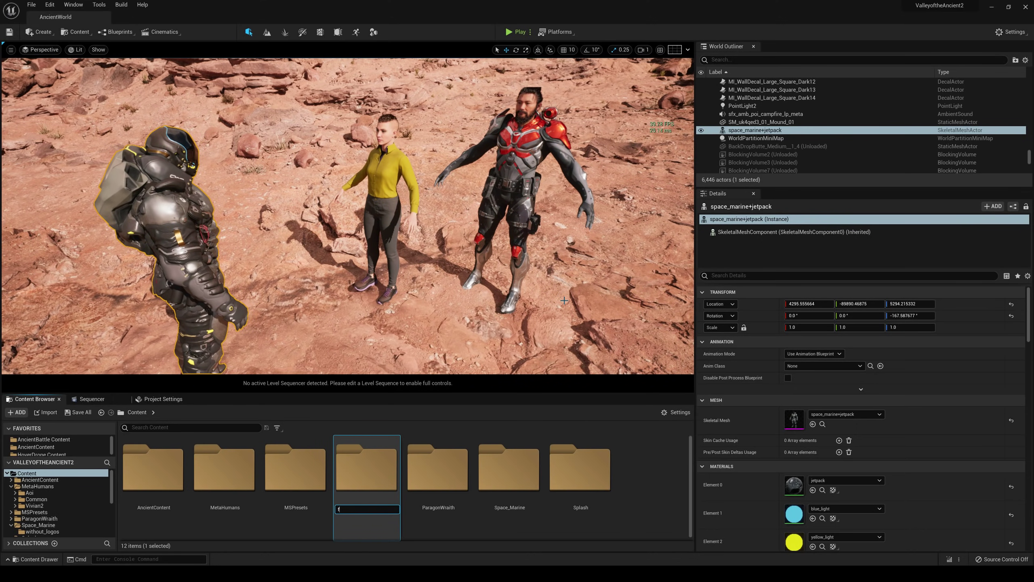
type("folder")
key("Return")
key("Return")
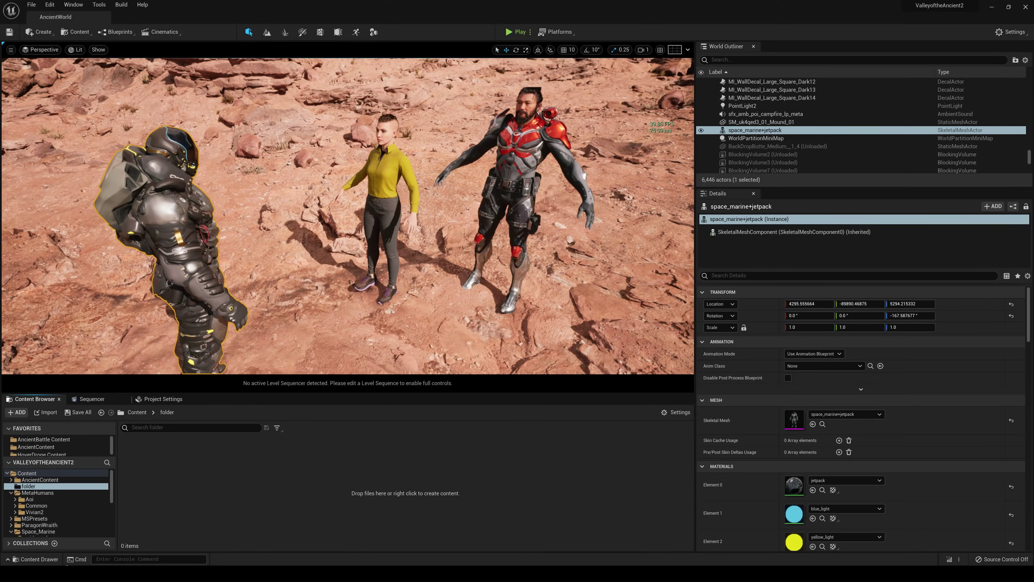
left_click(67, 570)
double_click(439, 140)
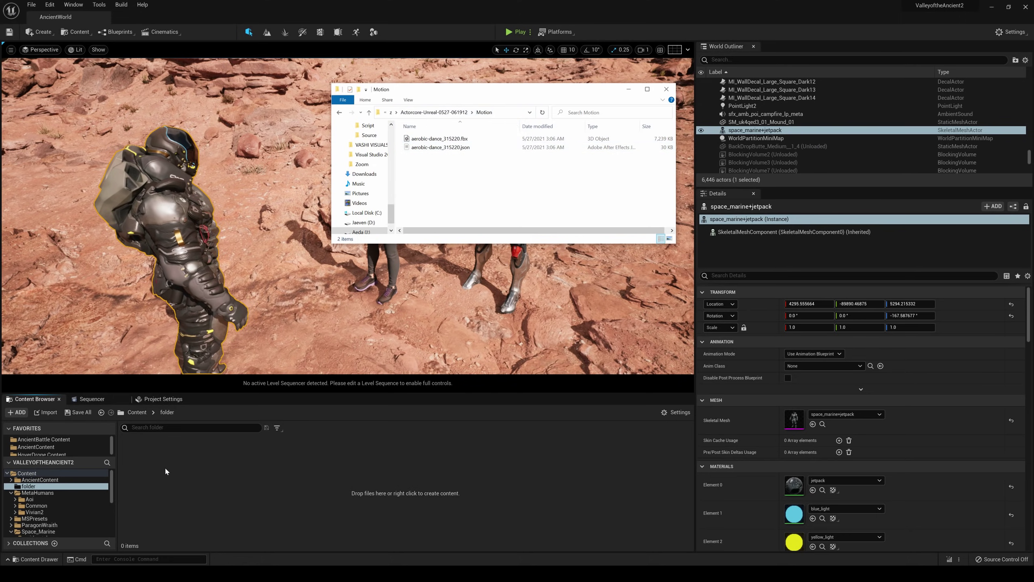
left_click(250, 483)
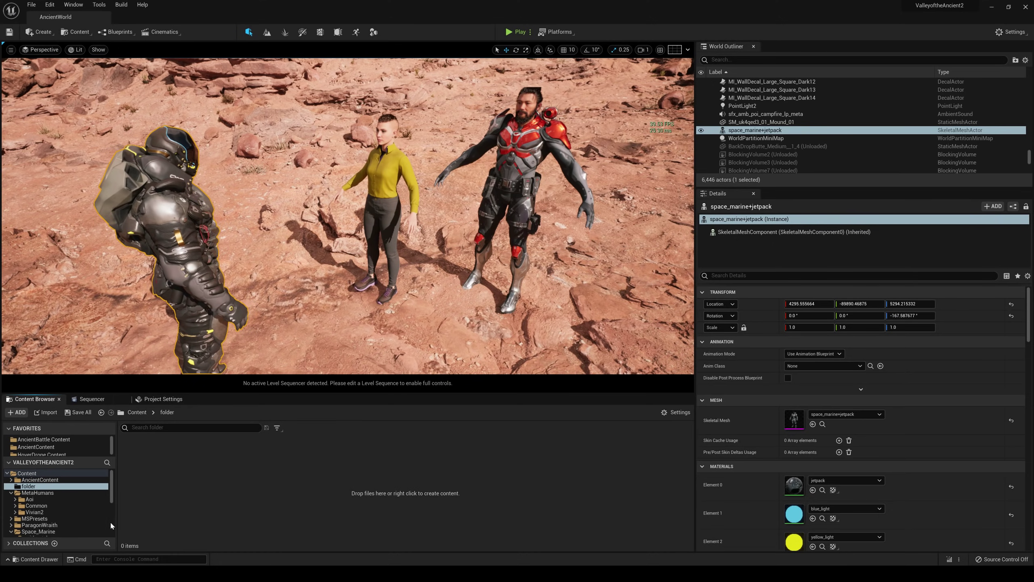
left_click(68, 573)
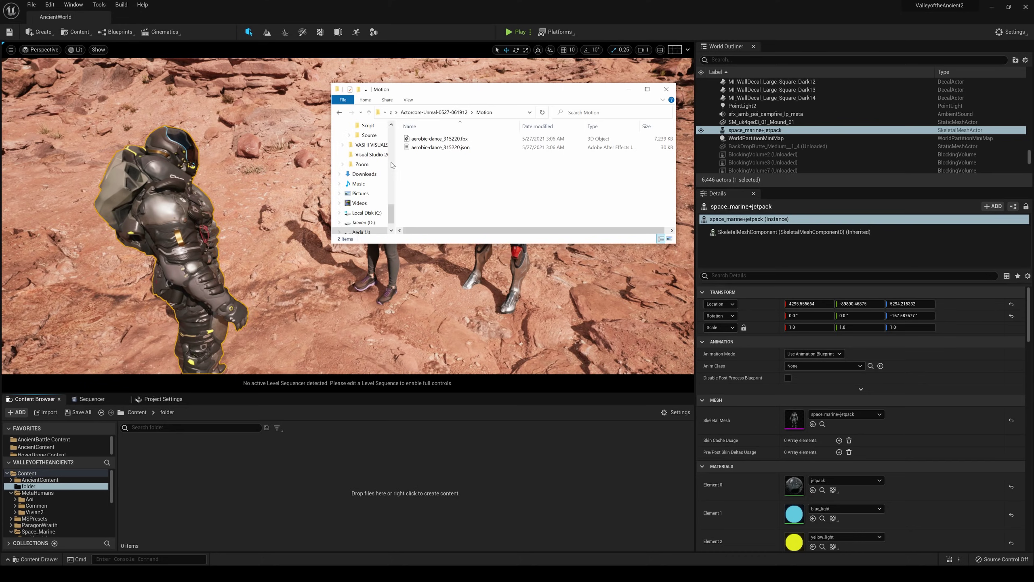
left_click(199, 517)
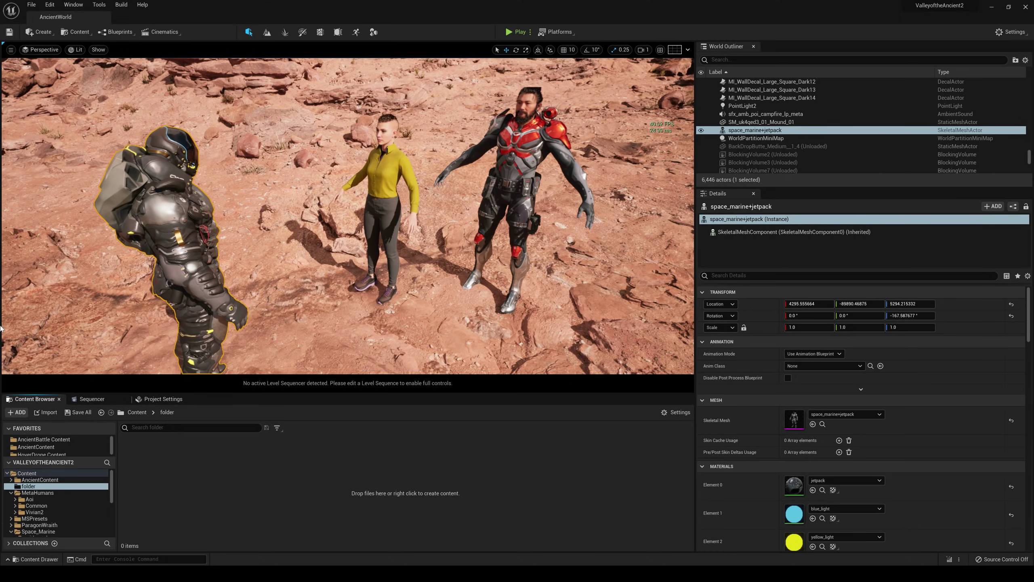
- Add the Third Person blueprint feature pack to the project and close the Add Content dialog
left_click(16, 412)
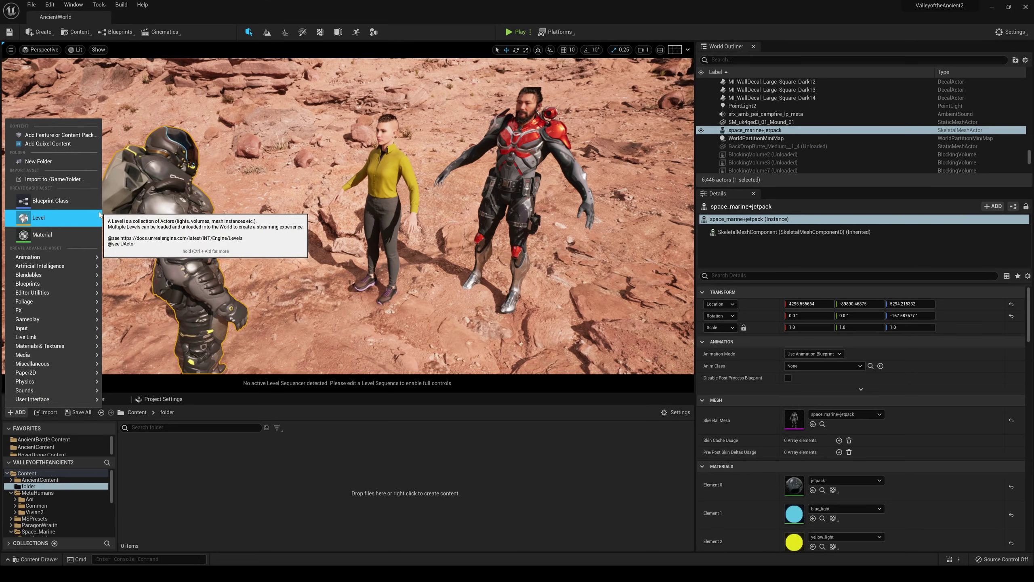
left_click(61, 135)
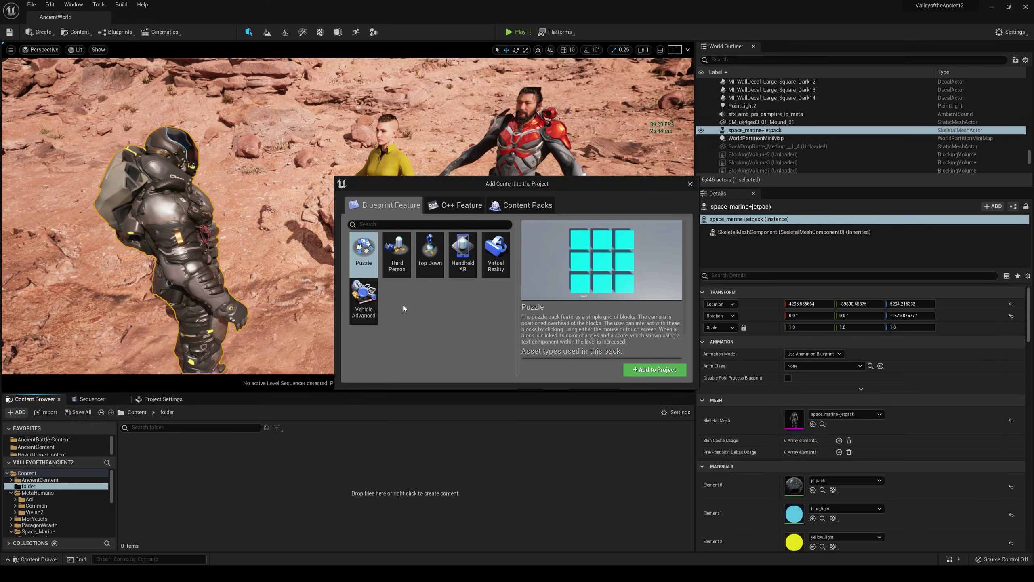
left_click(398, 272)
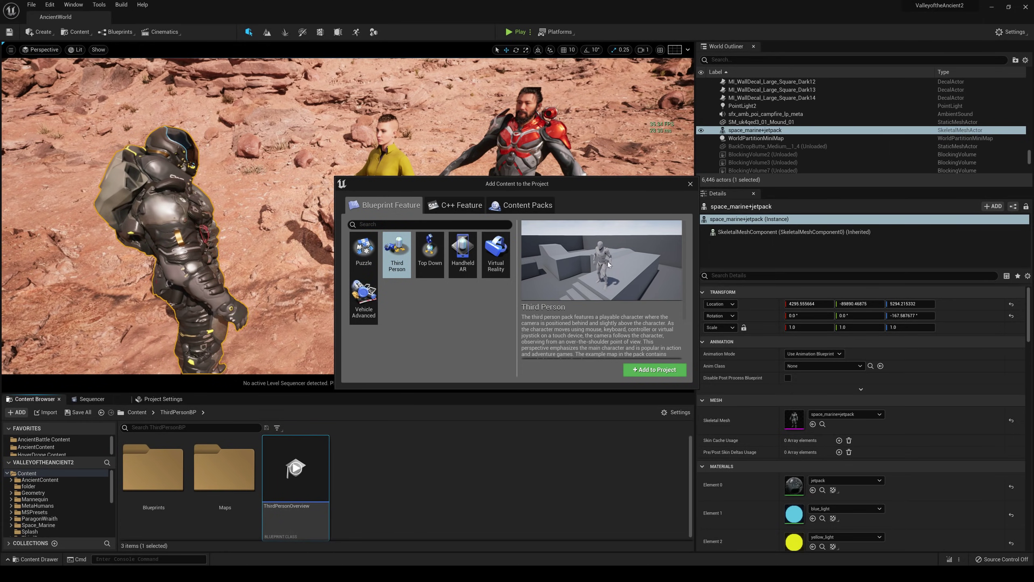
left_click(689, 185)
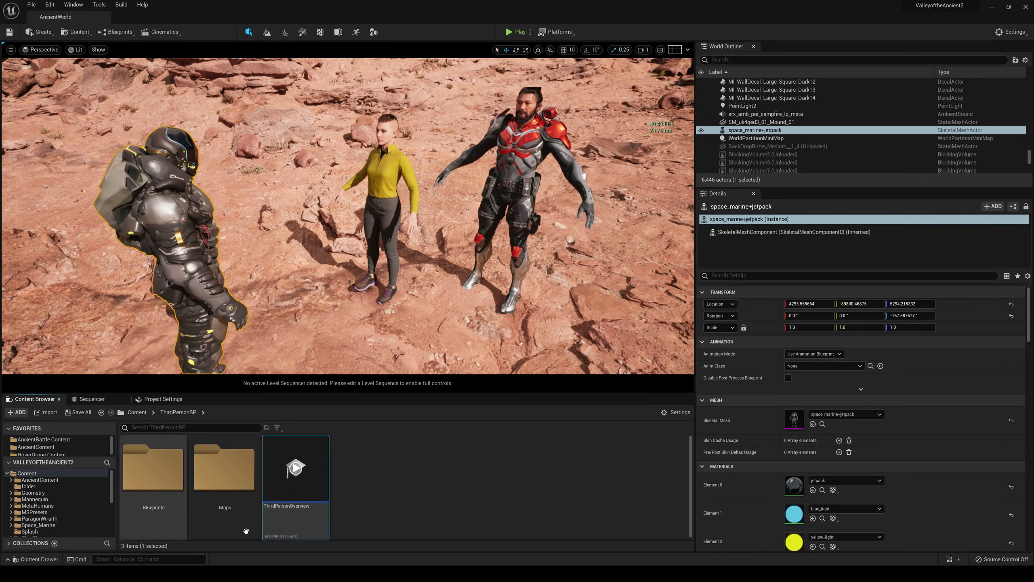
- Place ThirdPersonCharacter from ThirdPersonBP/Blueprints between the space marine and the woman at about X 4242, Y -90007, Z 5395
left_click(154, 481)
double_click(154, 481)
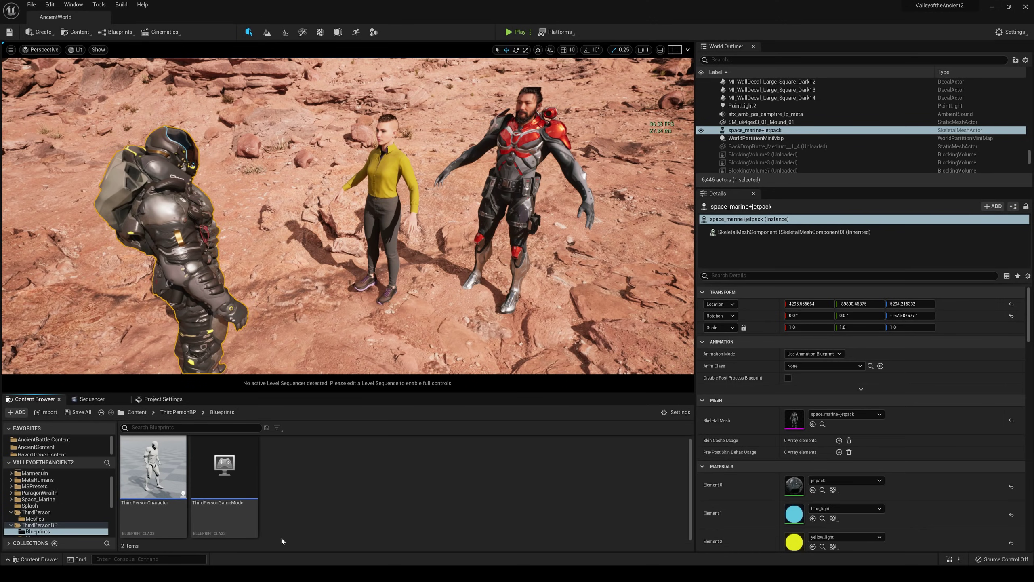
double_click(155, 472)
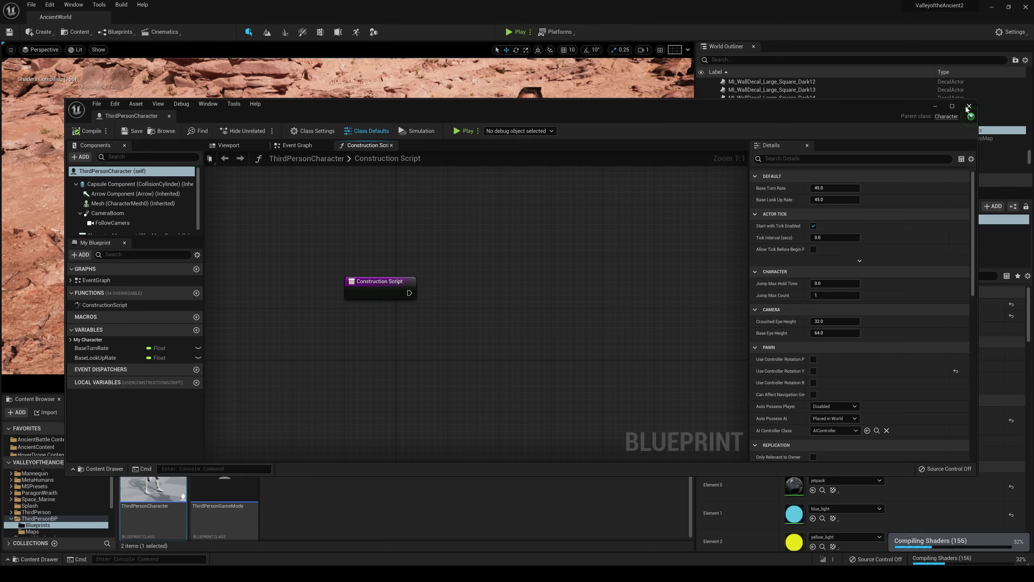
left_click(969, 107)
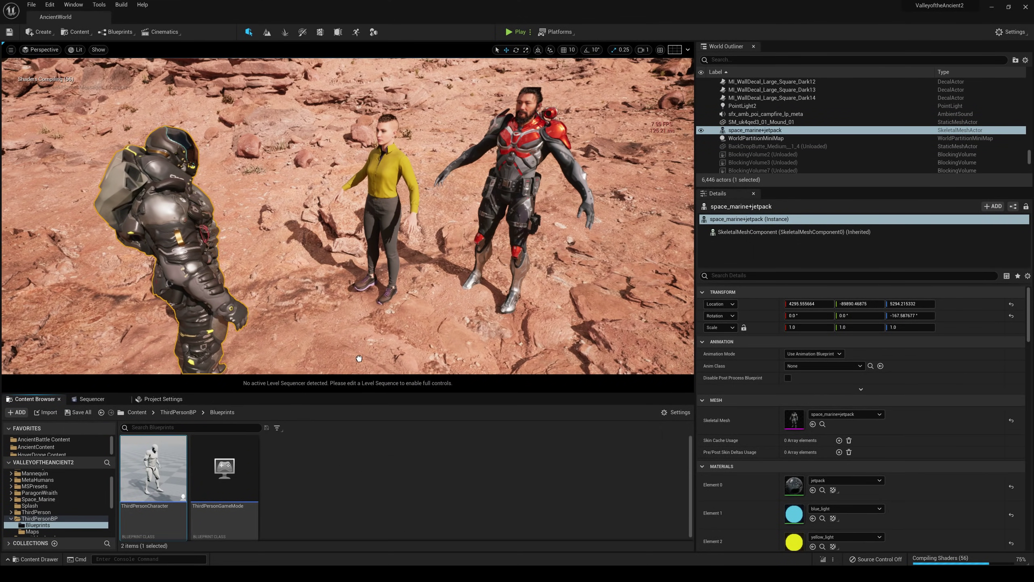
left_click_drag(315, 314, 315, 261)
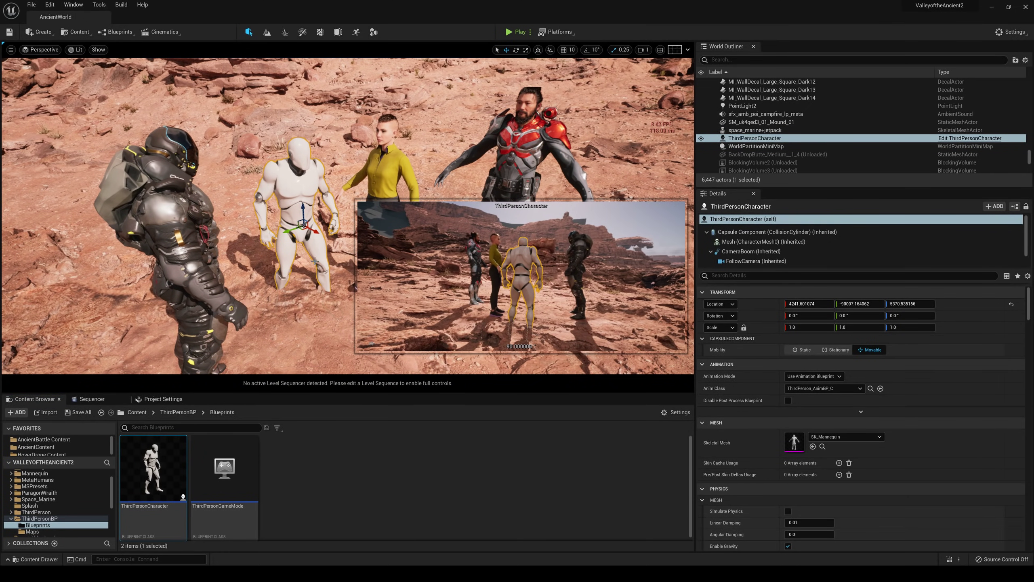
left_click_drag(303, 208, 301, 179)
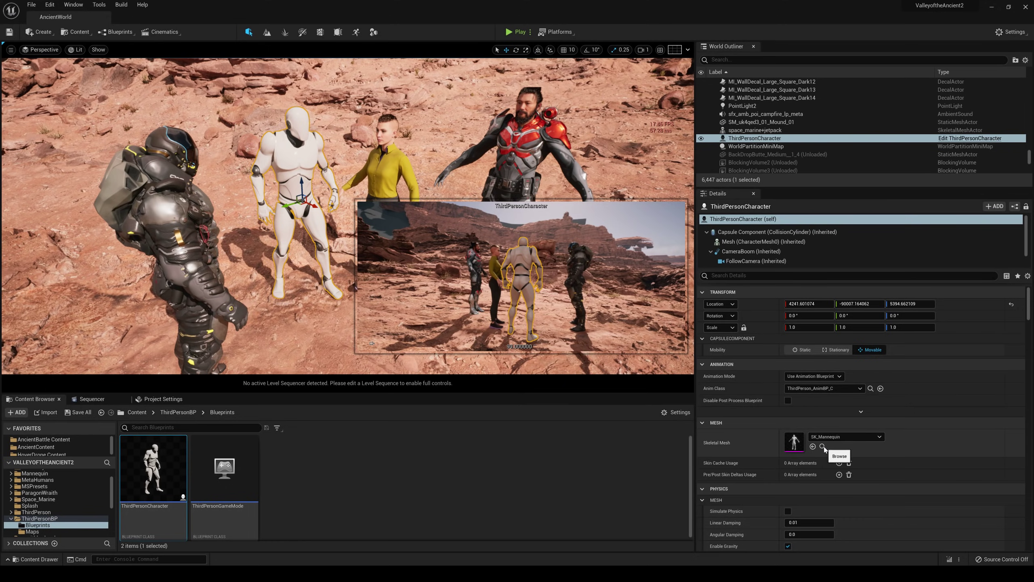
- Inspect the bone hierarchy of the ThirdPersonCharacter's SK_Mannequin mesh in the skeleton editor, then close the editor
double_click(794, 441)
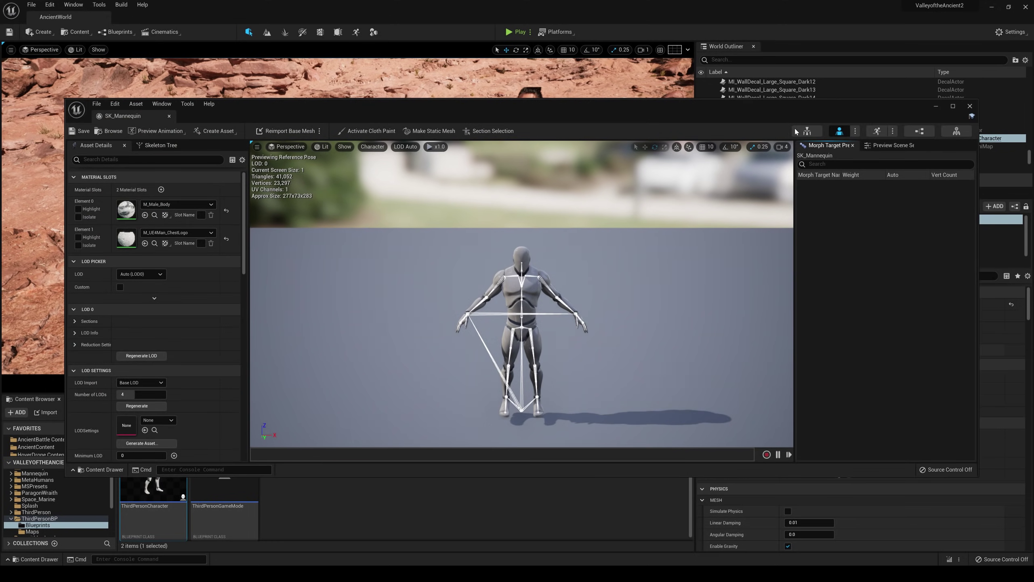
left_click(807, 131)
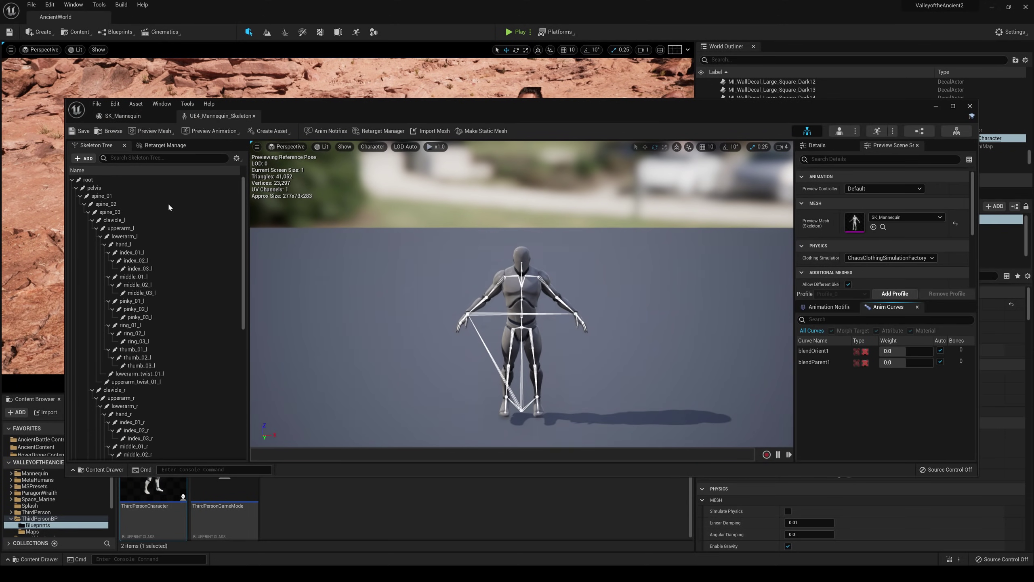
left_click(970, 106)
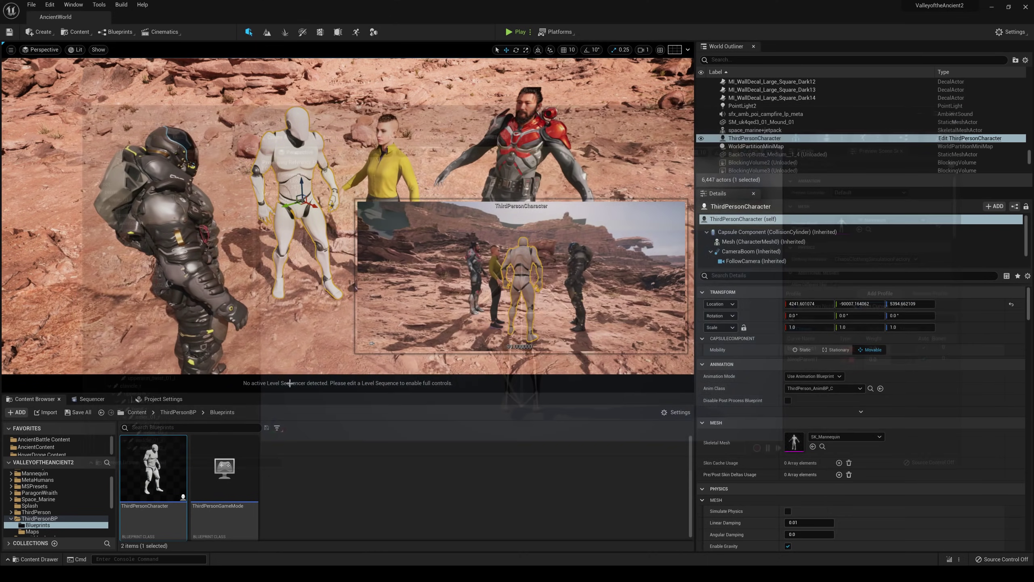
- Start importing aerobic-dance_315220.fbx from the downloaded Motion folder into Content/folder
left_click(137, 412)
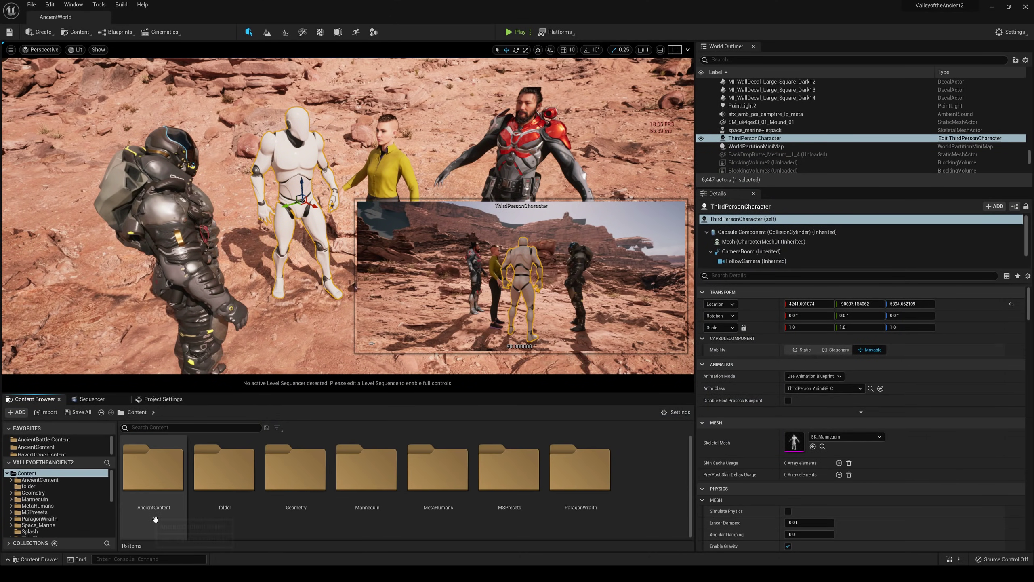
double_click(224, 473)
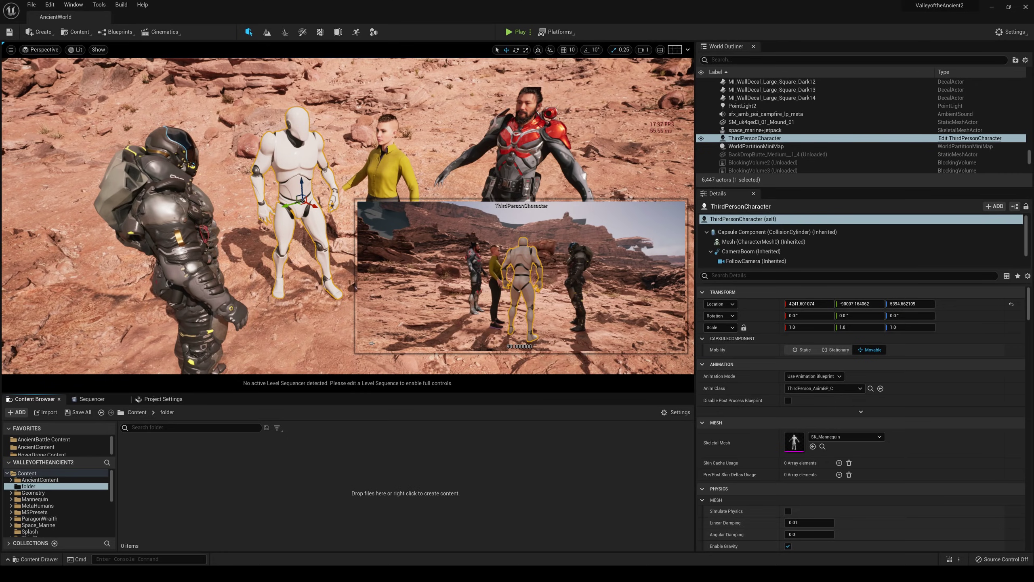
key("alt+Tab")
left_click(442, 140)
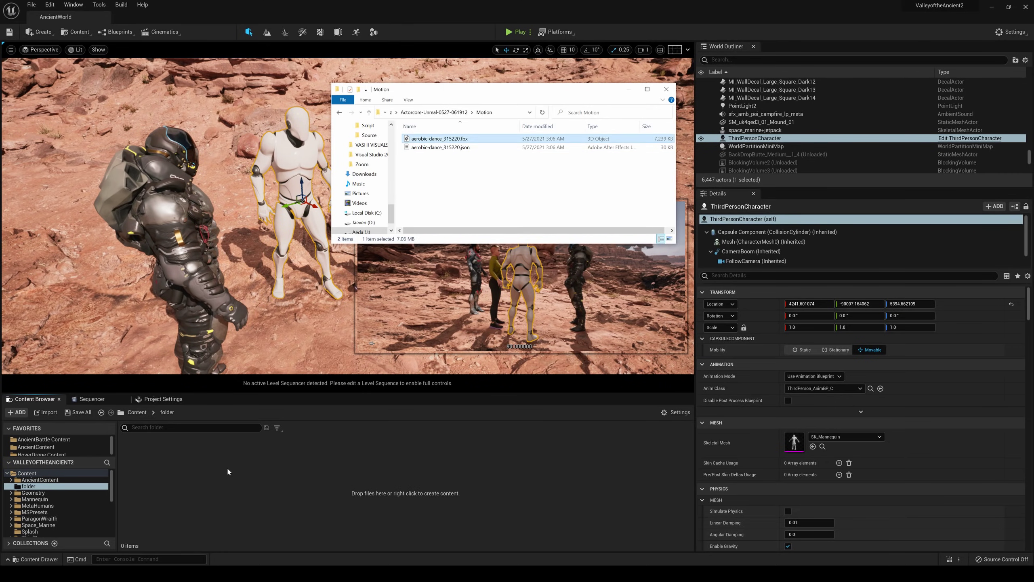
left_click(630, 90)
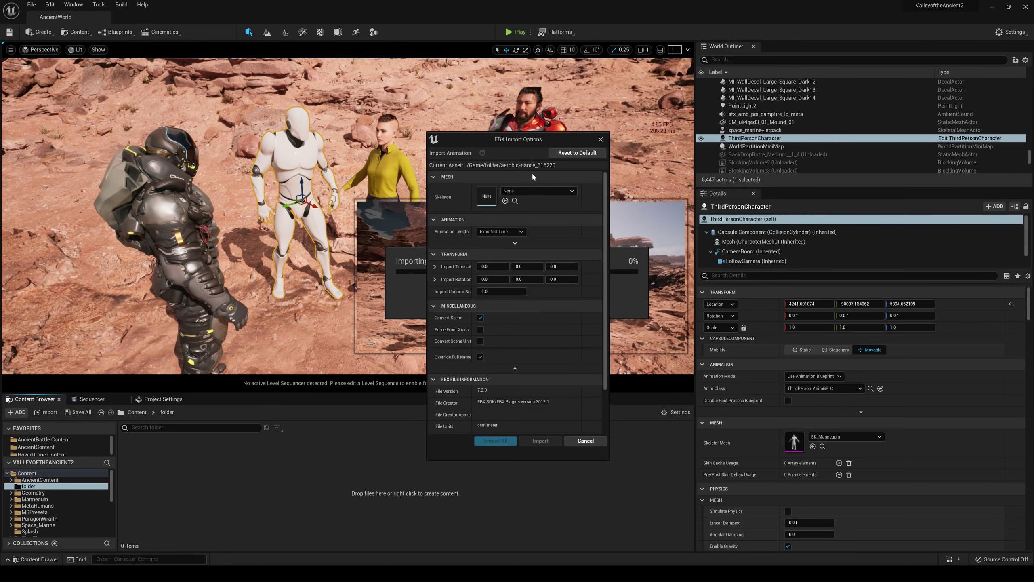
- Import the aerobic dance animation onto UE4_Mannequin_Skeleton, then review and close the FBX import log
left_click(539, 191)
scroll(611, 286, "down", 3)
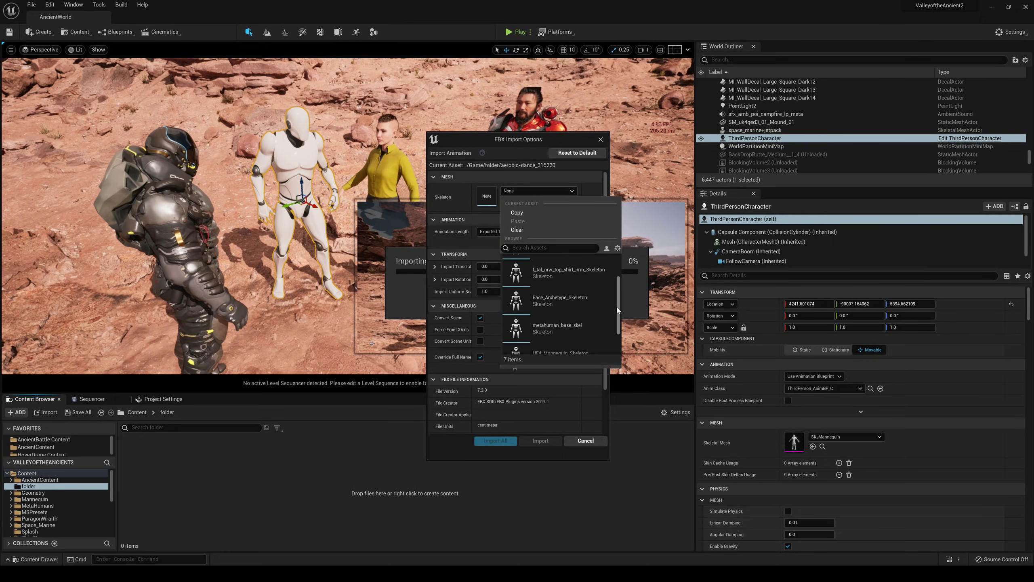
left_click(591, 317)
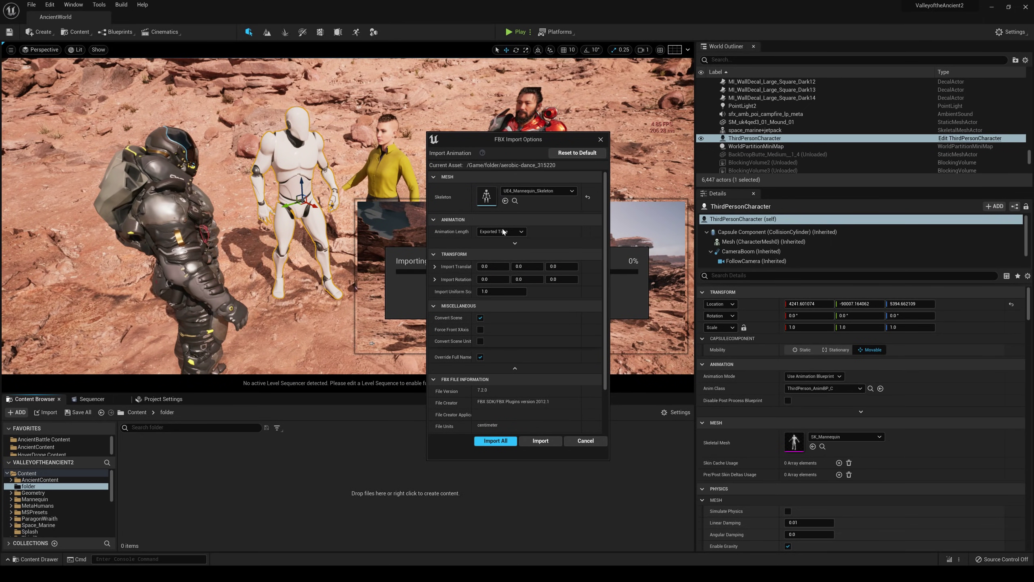
left_click(515, 244)
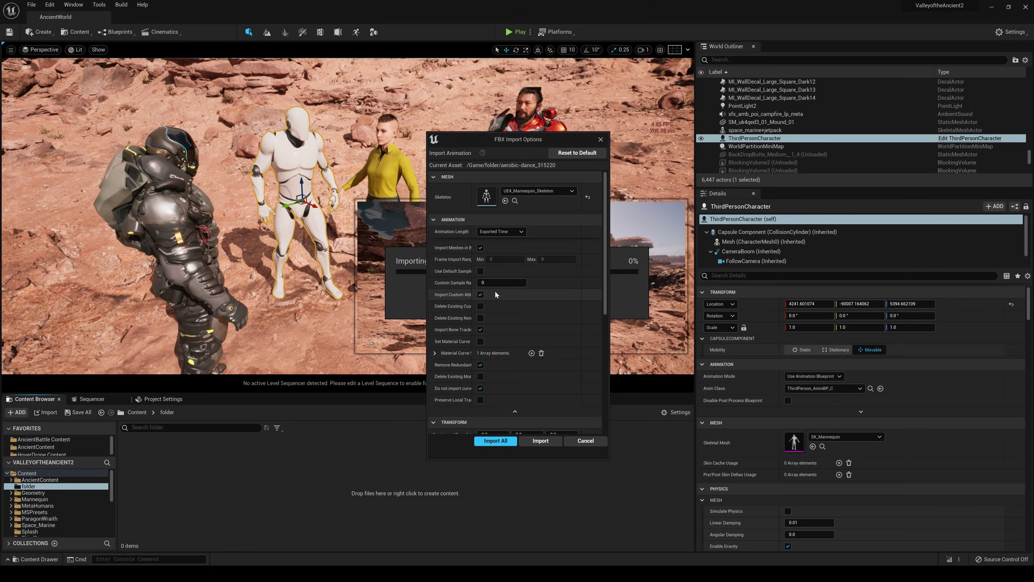
left_click(541, 442)
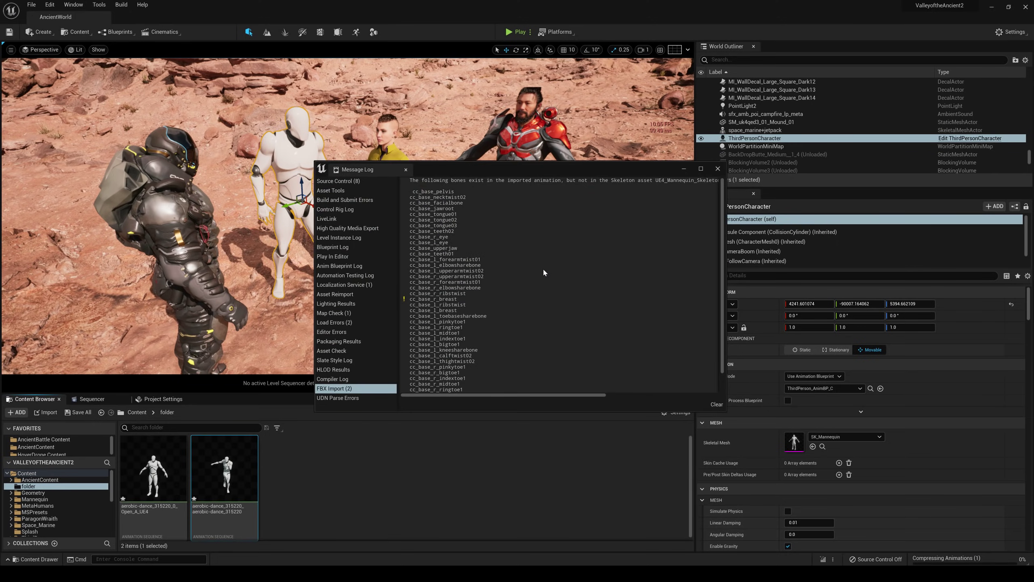
scroll(464, 281, "down", 5)
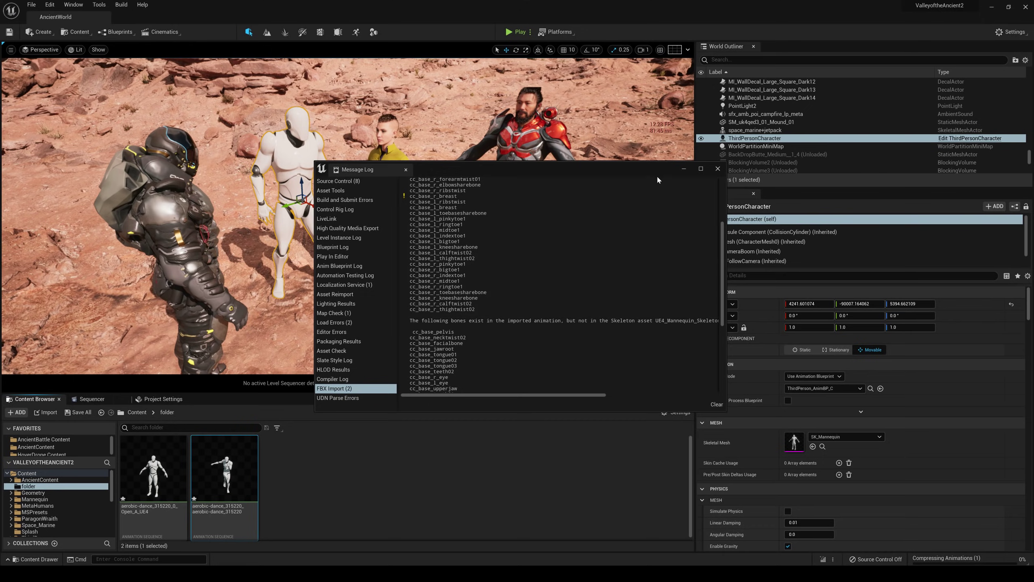
left_click(717, 168)
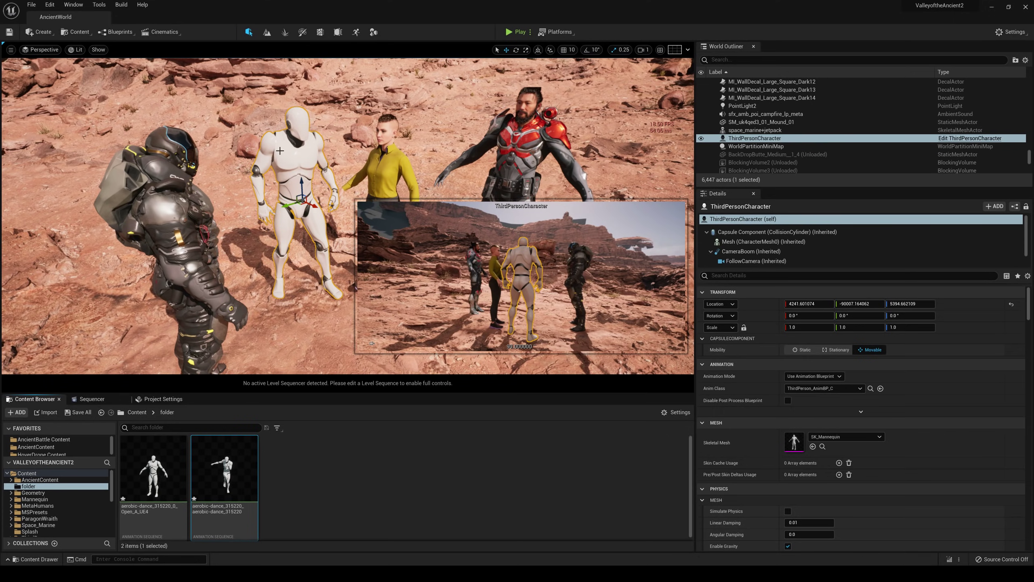
- Split the level viewport into two side-by-side panes, set the Top pane to Perspective and focus the other pane on ThirdPersonCharacter
left_click(11, 50)
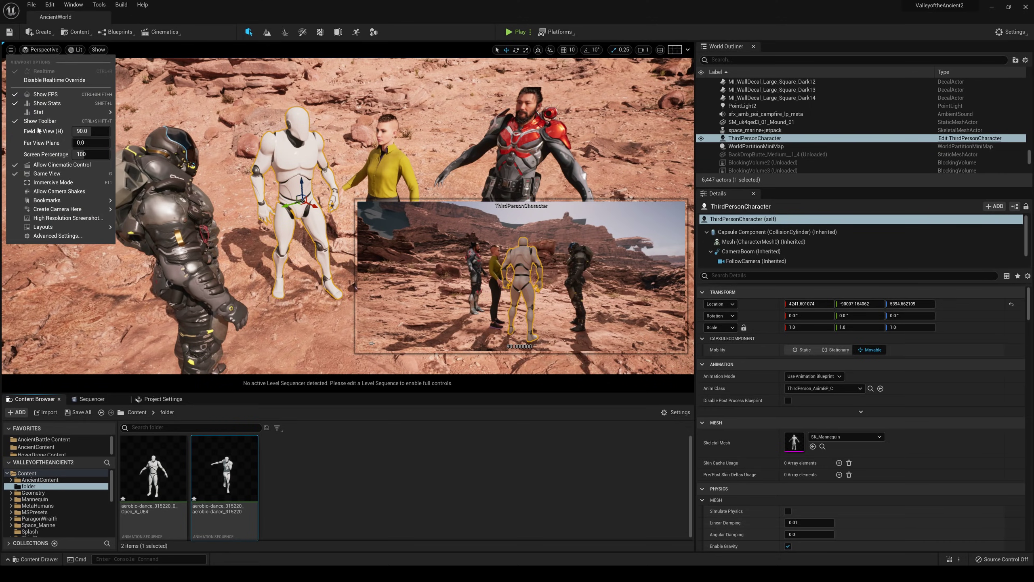
mouse_move(71, 230)
left_click(138, 276)
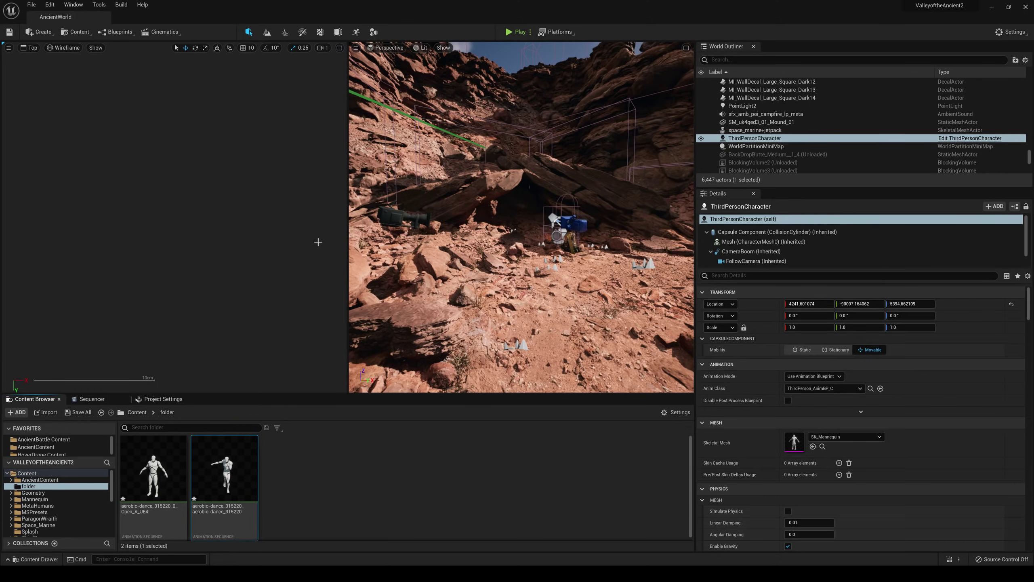
left_click(389, 48)
mouse_move(398, 130)
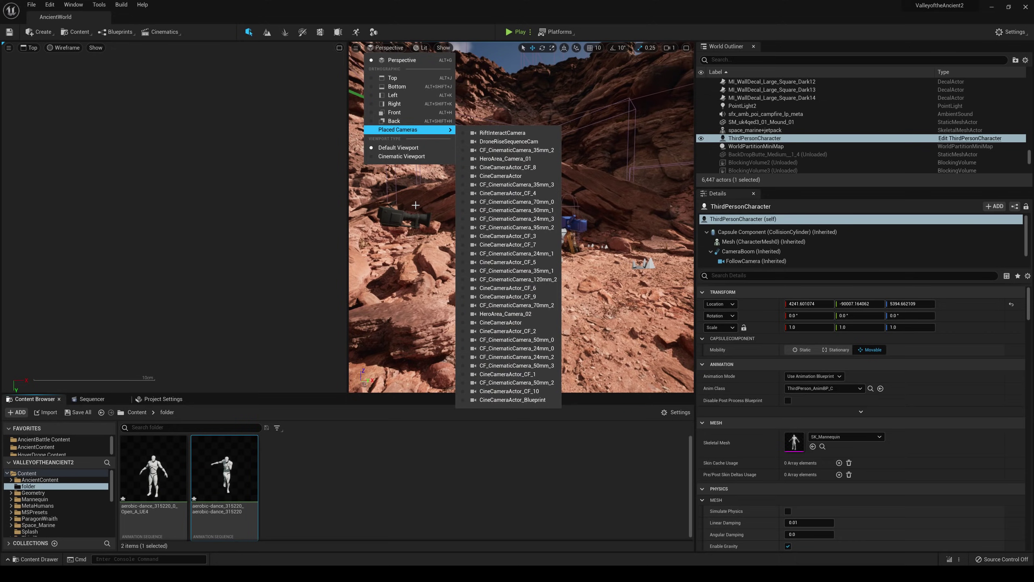
left_click(30, 48)
left_click(54, 60)
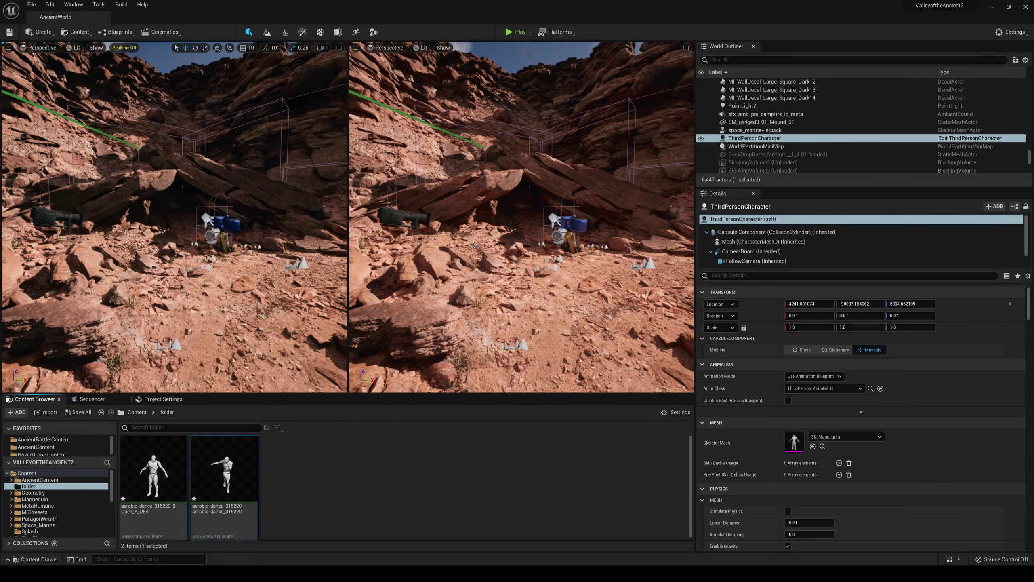
key("f")
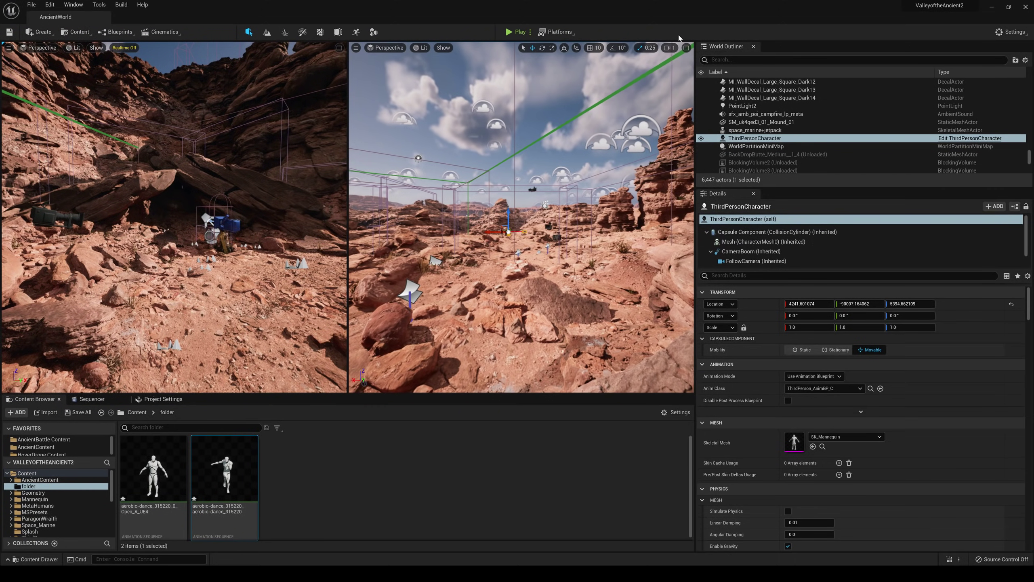
- Set the active viewport pane's camera speed to 3 and frame the four characters up close in Game View
left_click(669, 49)
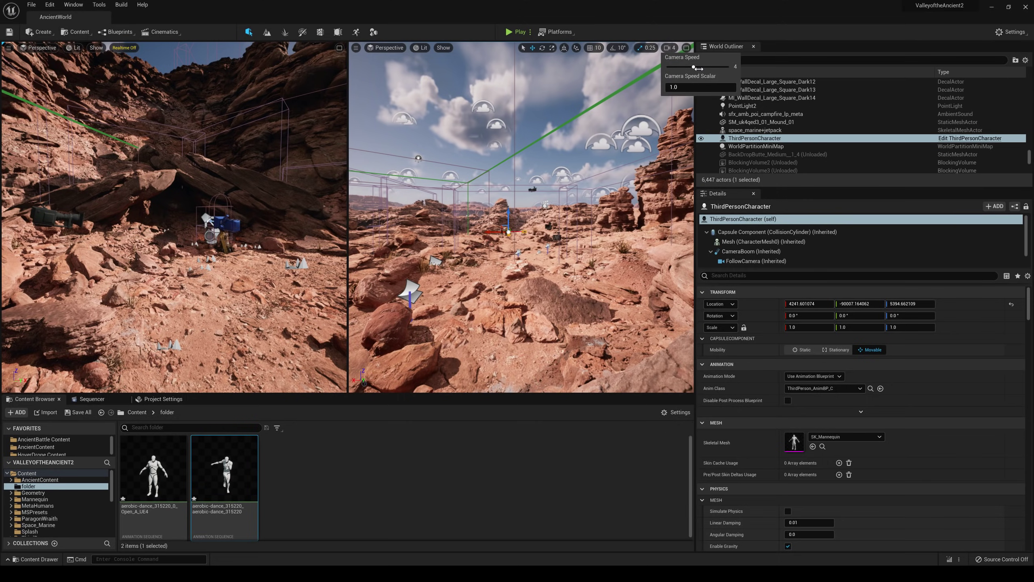
right_click_drag(562, 183, 576, 208)
key("g")
key("w")
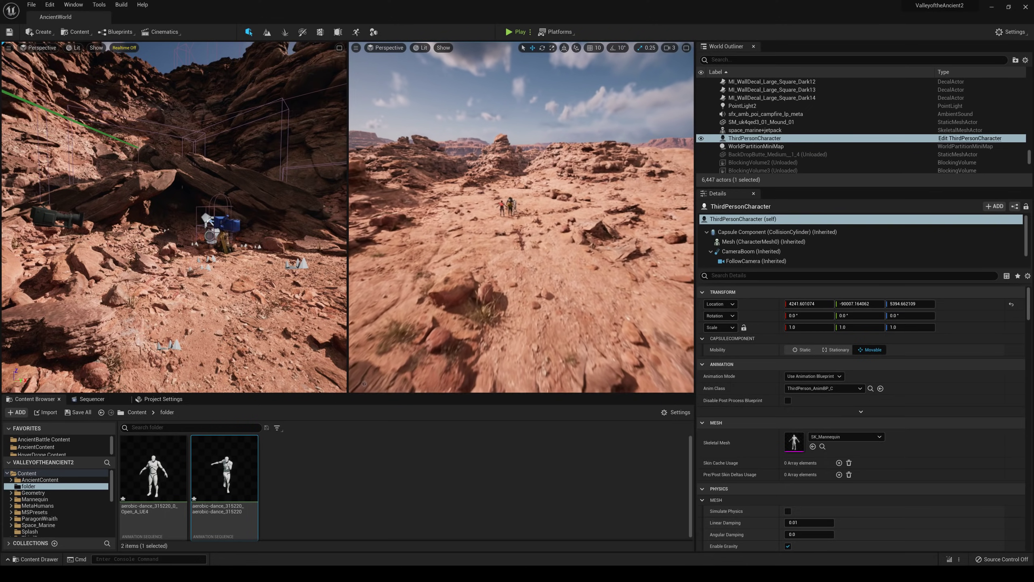
key("Up")
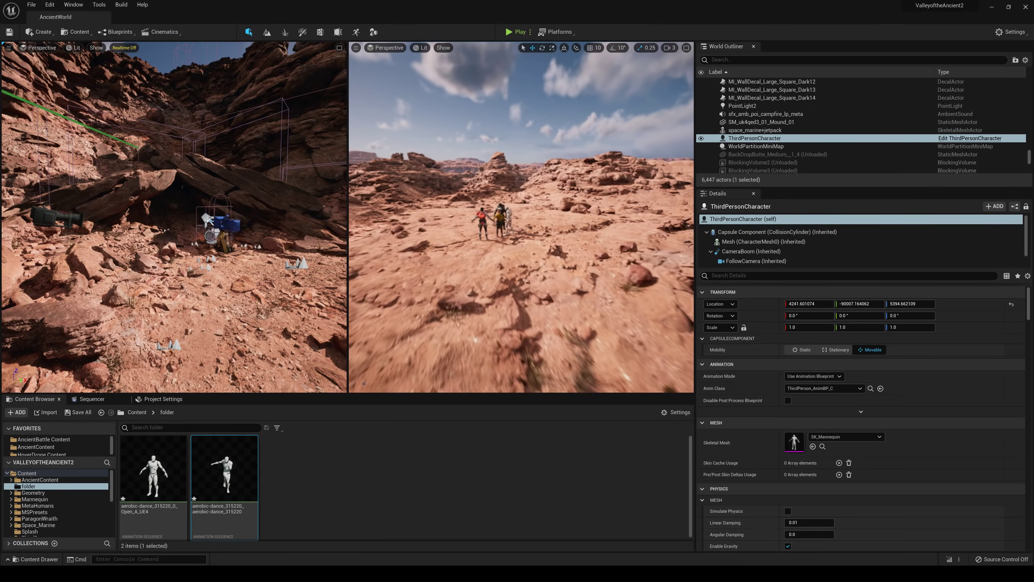
right_click_drag(522, 217, 591, 221)
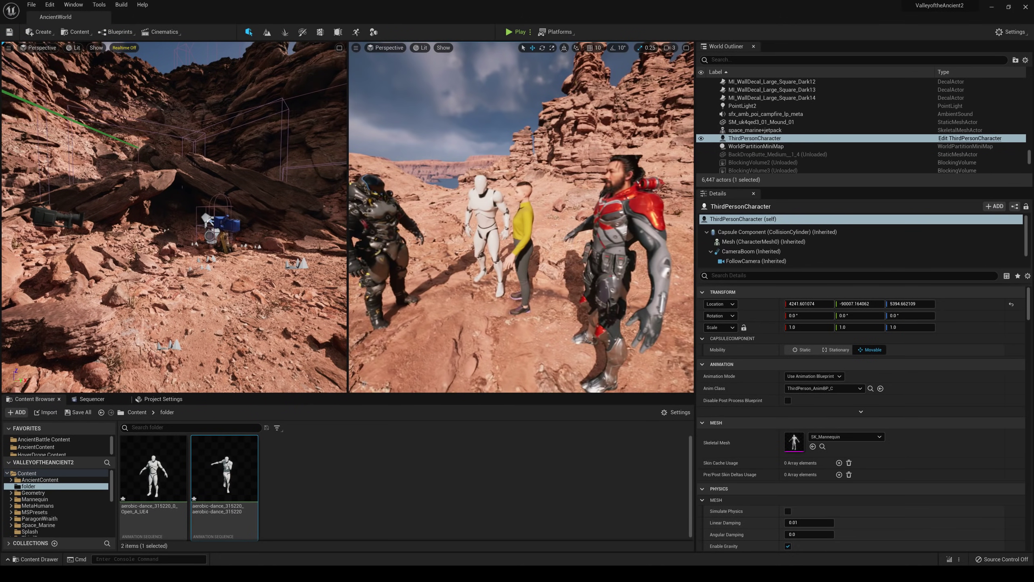
key("s")
mouse_move(502, 170)
right_mouse_down()
mouse_move(541, 173)
mouse_move(502, 171)
right_mouse_up()
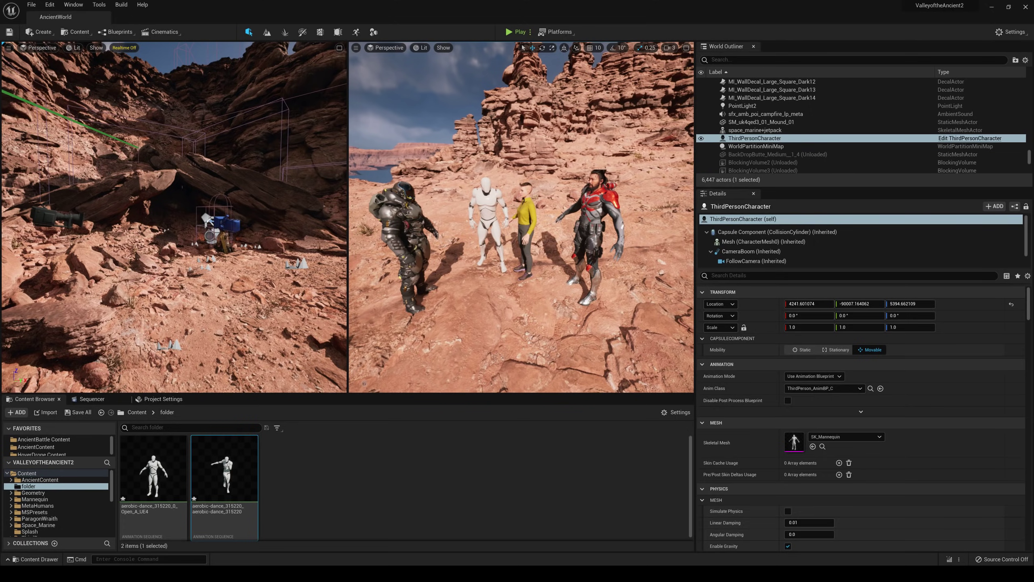
key("Up")
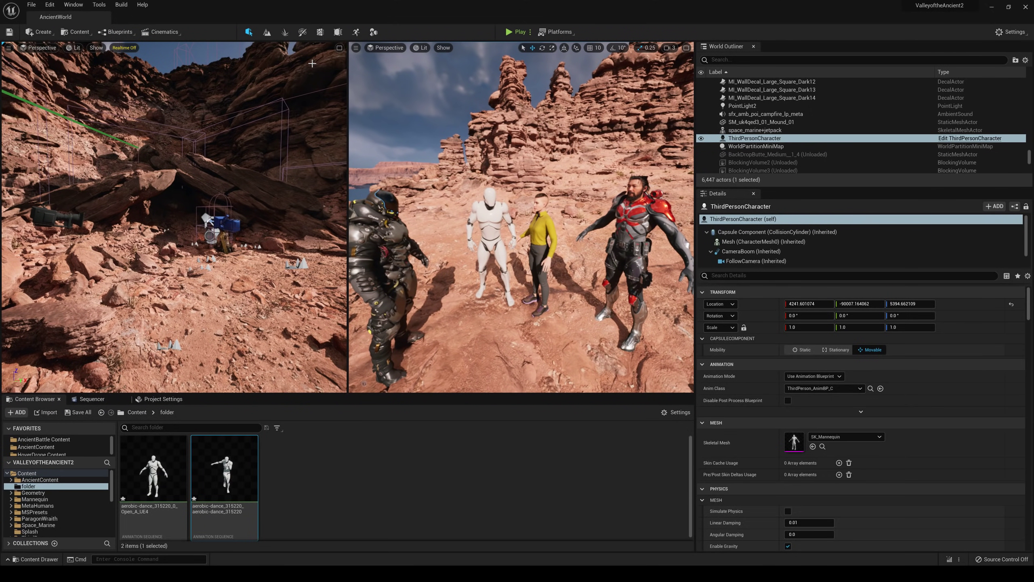
- Turn on the FPS display in the viewport pane that frames the four characters
left_click(357, 48)
left_click(417, 109)
mouse_move(521, 217)
right_mouse_down()
mouse_move(531, 232)
mouse_move(468, 239)
mouse_move(518, 222)
mouse_move(523, 233)
right_mouse_up()
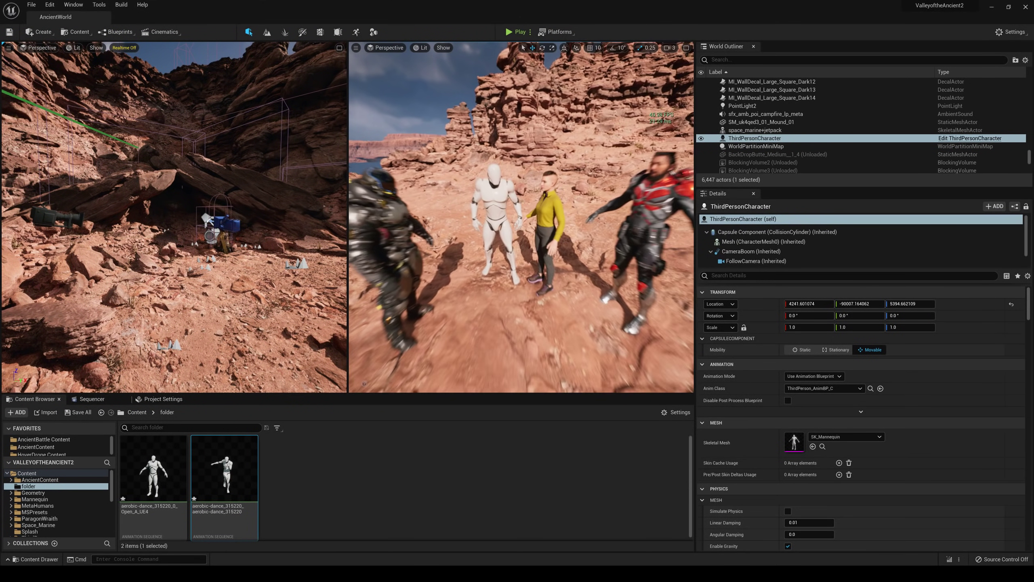
key("s")
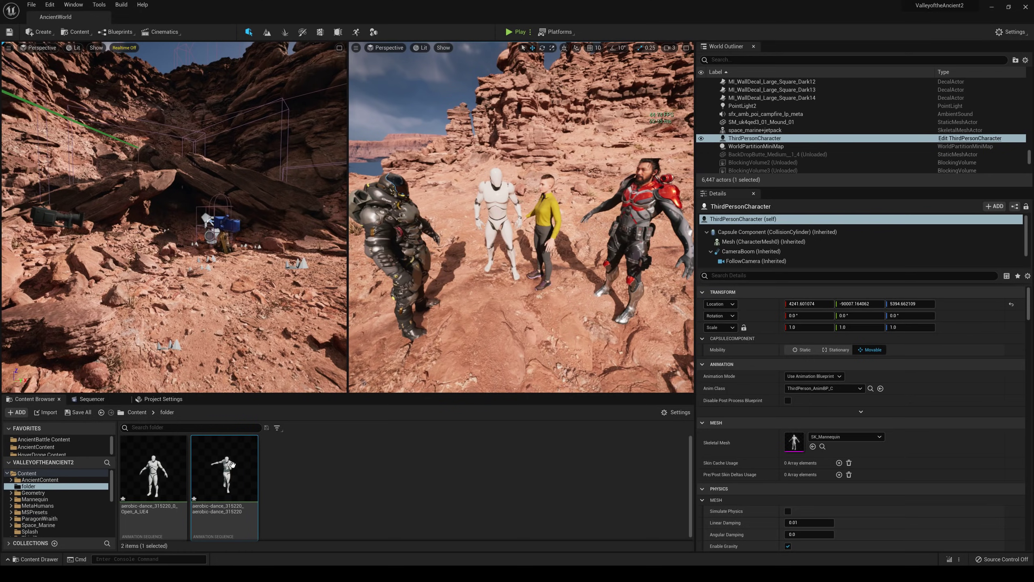
- Open the f_tal_nrw_body mesh of BP_Vivian2's Body component and switch to its skeleton, metahuman_base_skel
left_click(552, 226)
left_click(740, 242)
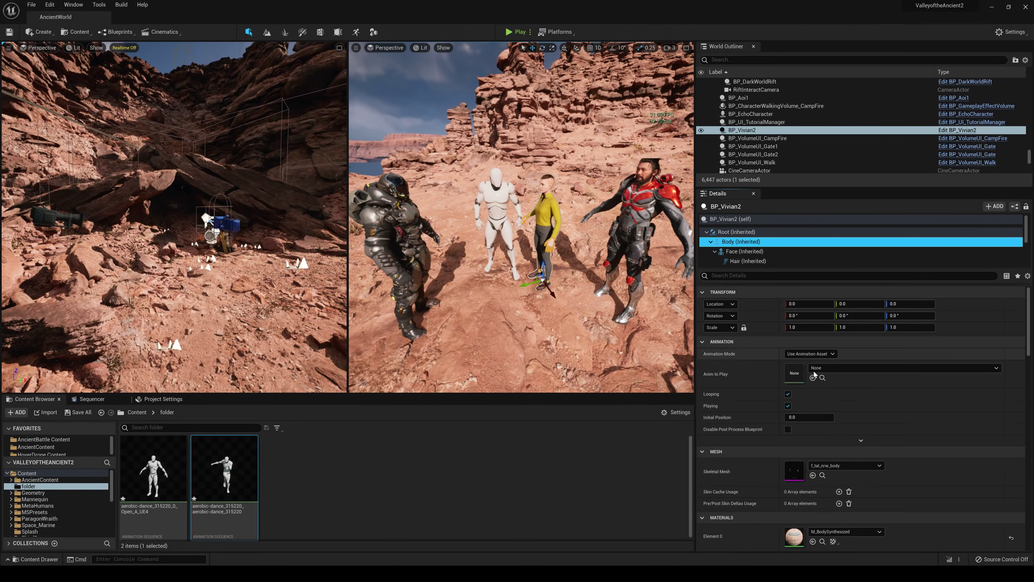
double_click(794, 471)
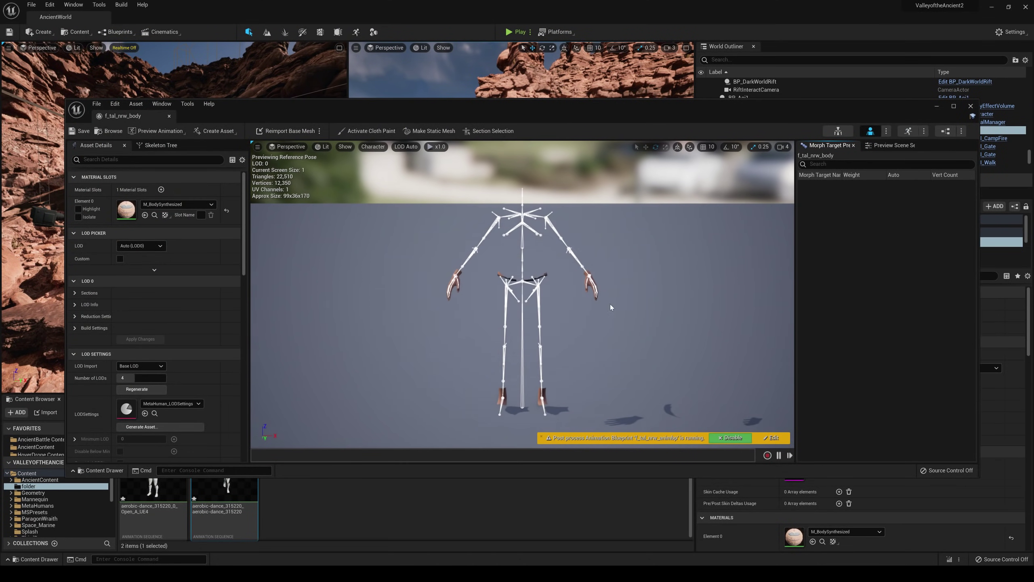
left_click(838, 131)
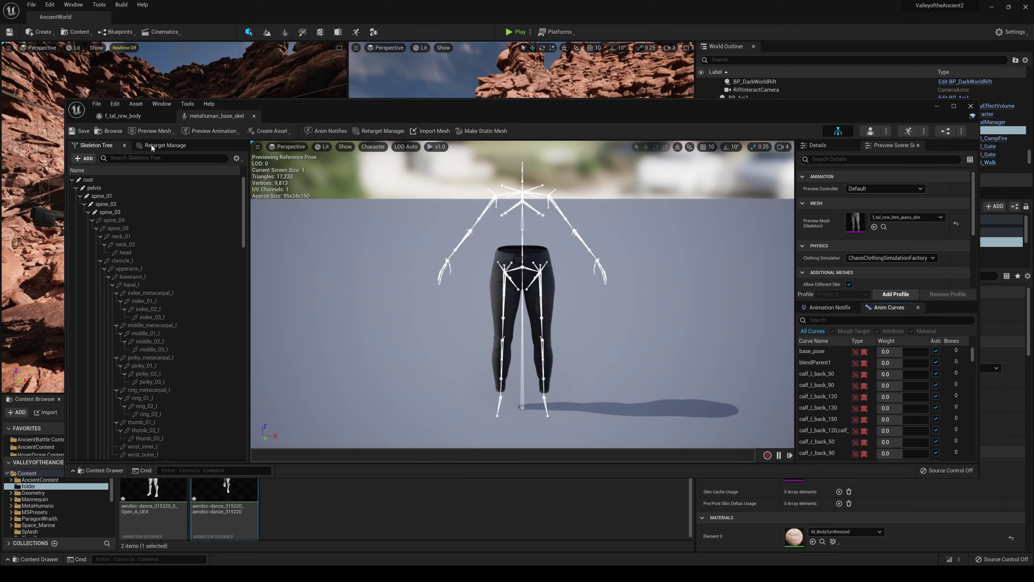
- Show the retargeting options in the metahuman_base_skel bone tree and set the pelvis translation retargeting to Animation
left_click(237, 158)
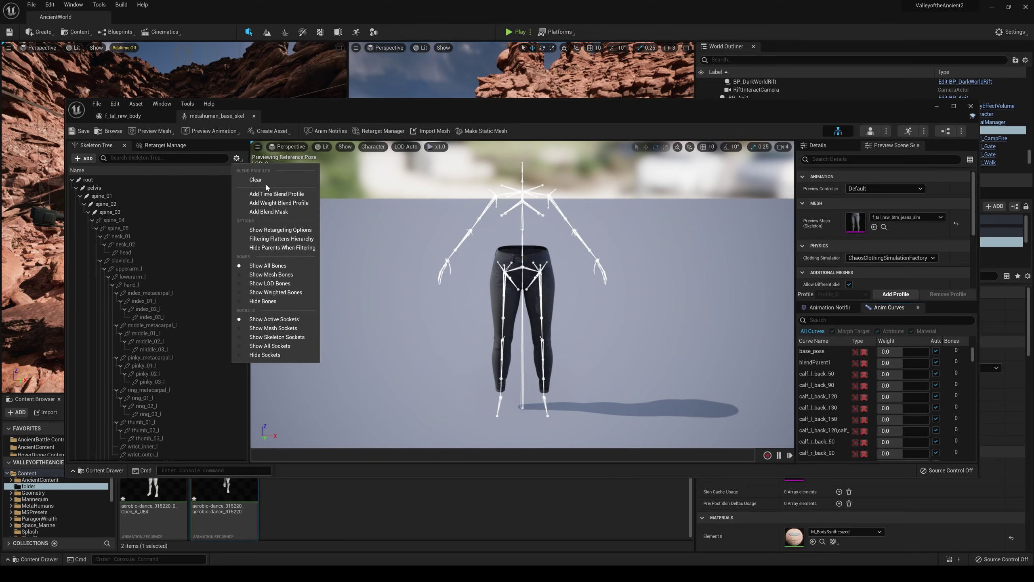
left_click(283, 231)
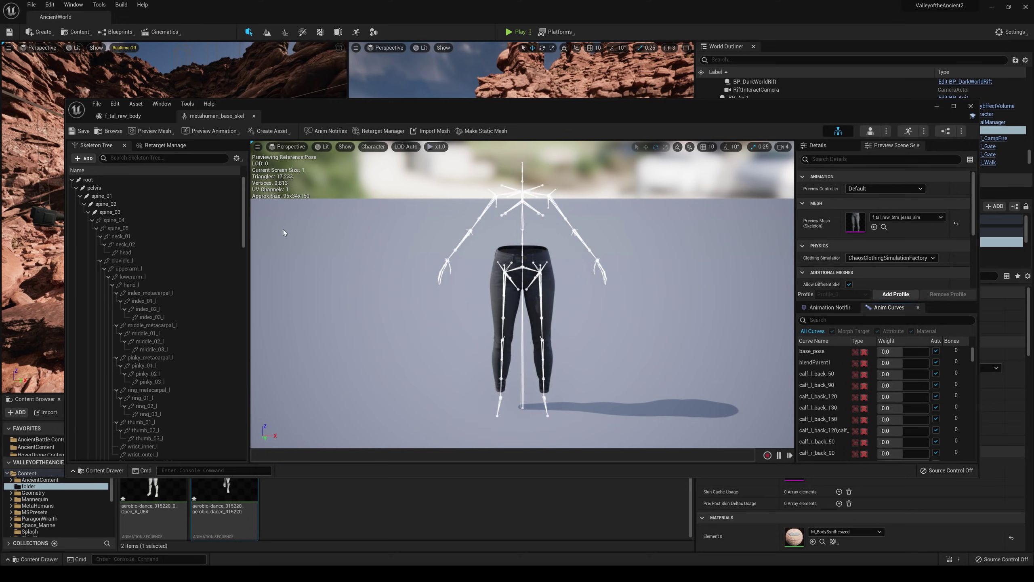
left_click(819, 311)
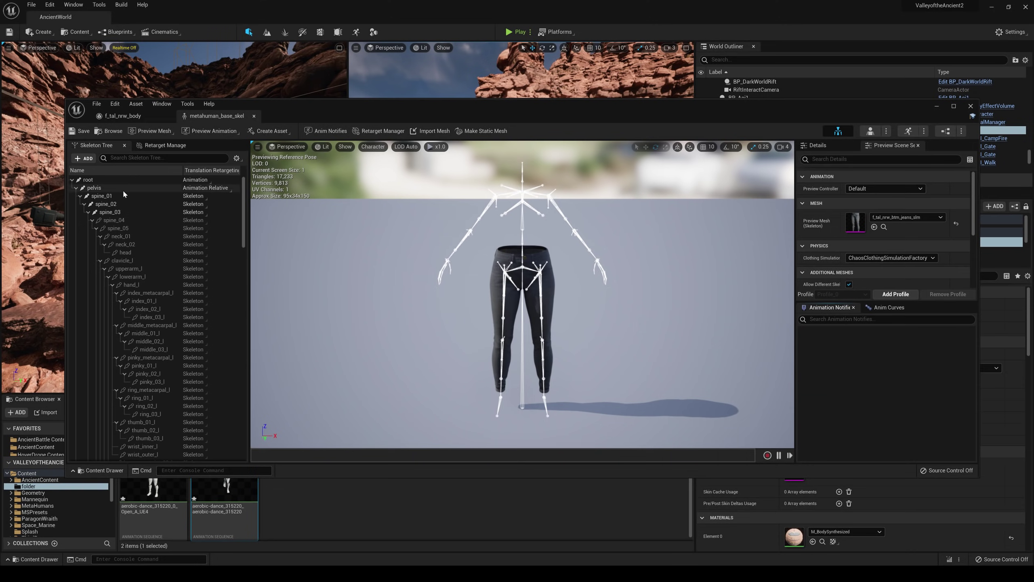
left_click(205, 192)
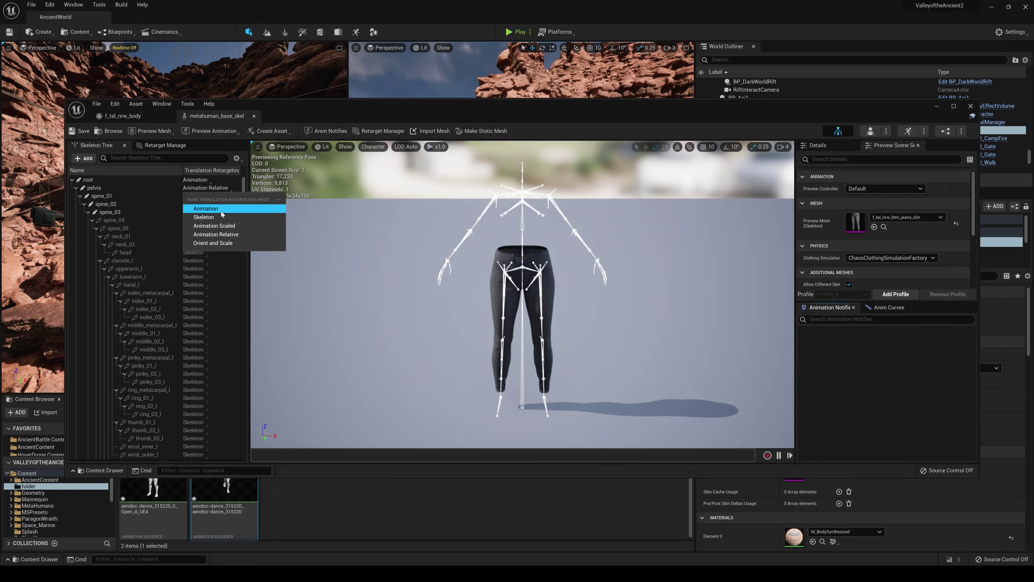
left_click(206, 209)
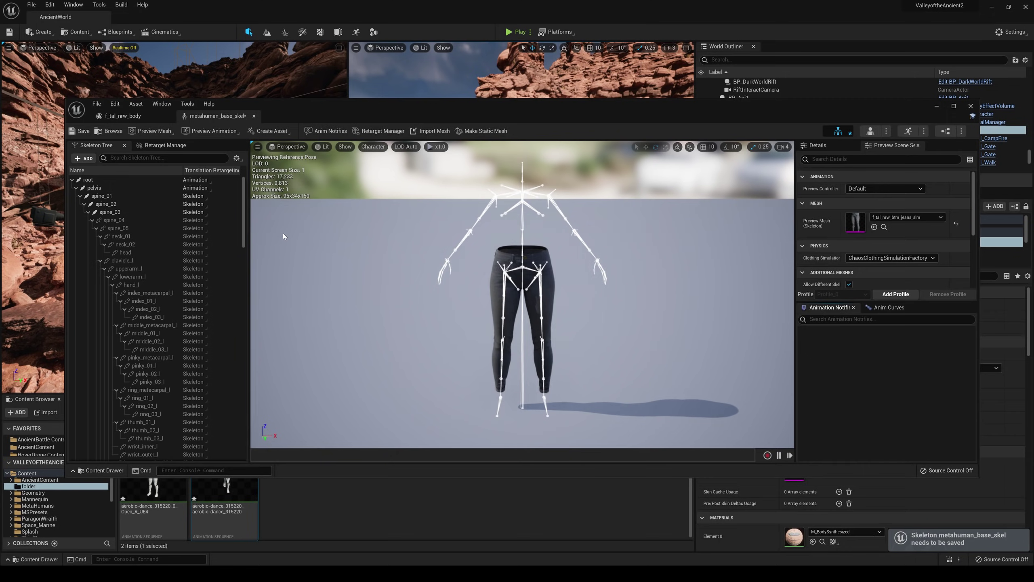
mouse_move(244, 230)
left_mouse_down()
mouse_move(248, 455)
mouse_move(244, 243)
left_mouse_up()
- Review the Humanoid rig's base and advanced bone mappings for metahuman_base_skel in the maximized Retarget Manager
left_click(163, 146)
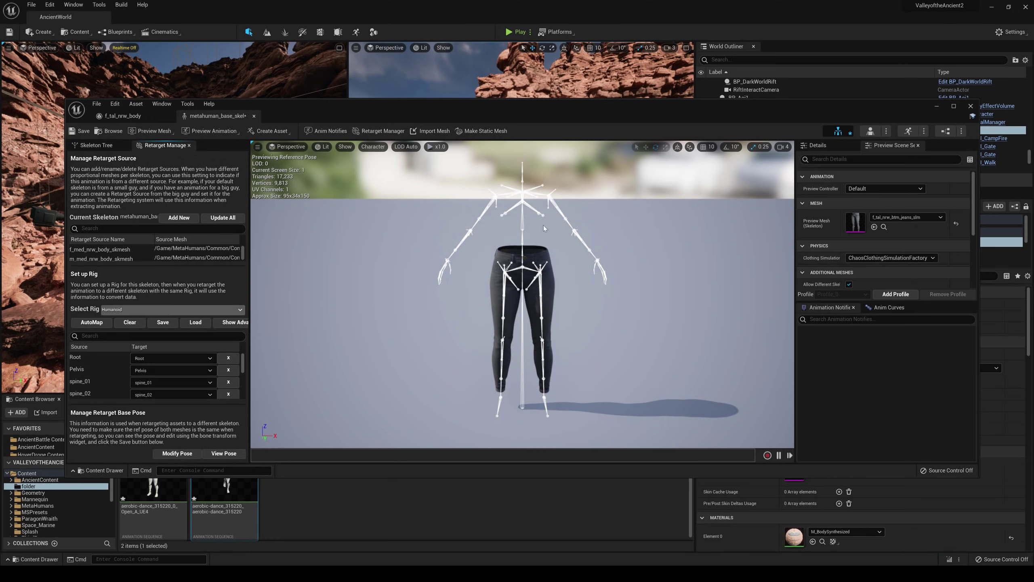
left_click(953, 106)
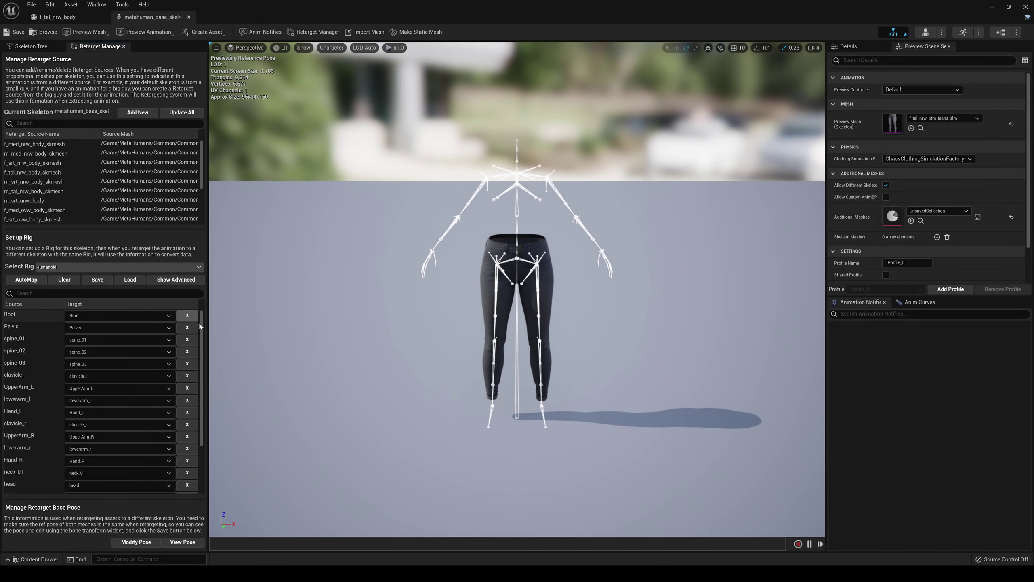
left_click(175, 280)
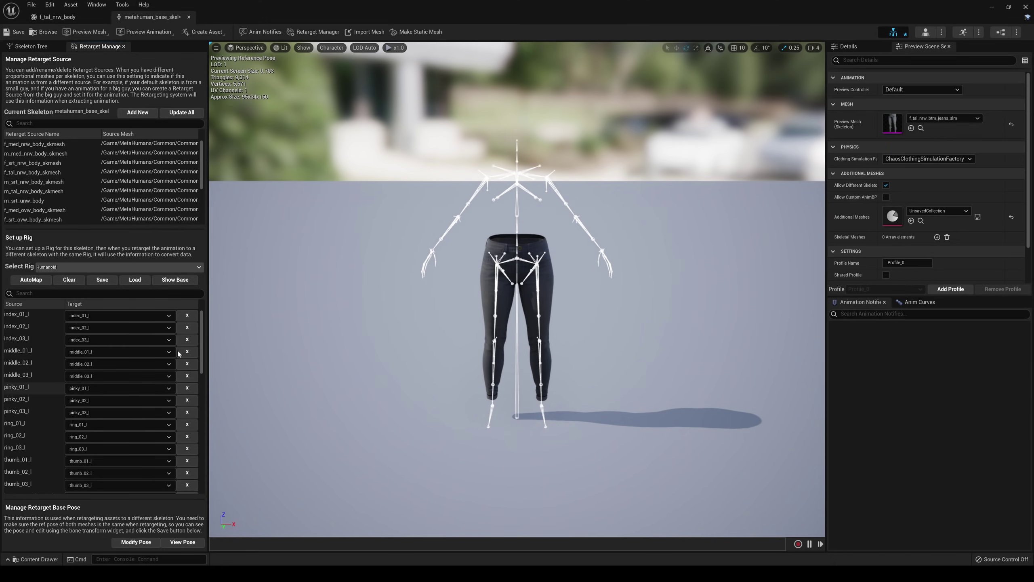
left_click_drag(200, 373, 212, 328)
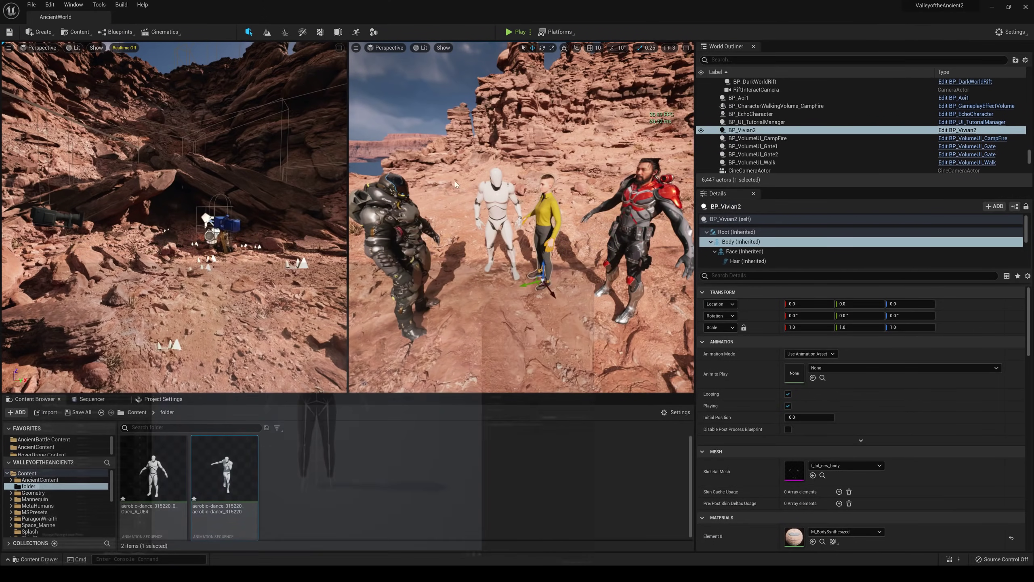
- Open the skeleton of ThirdPersonCharacter's SK_Mannequin mesh, set its retarget rig to Humanoid and show the advanced bone mappings
left_click(495, 195)
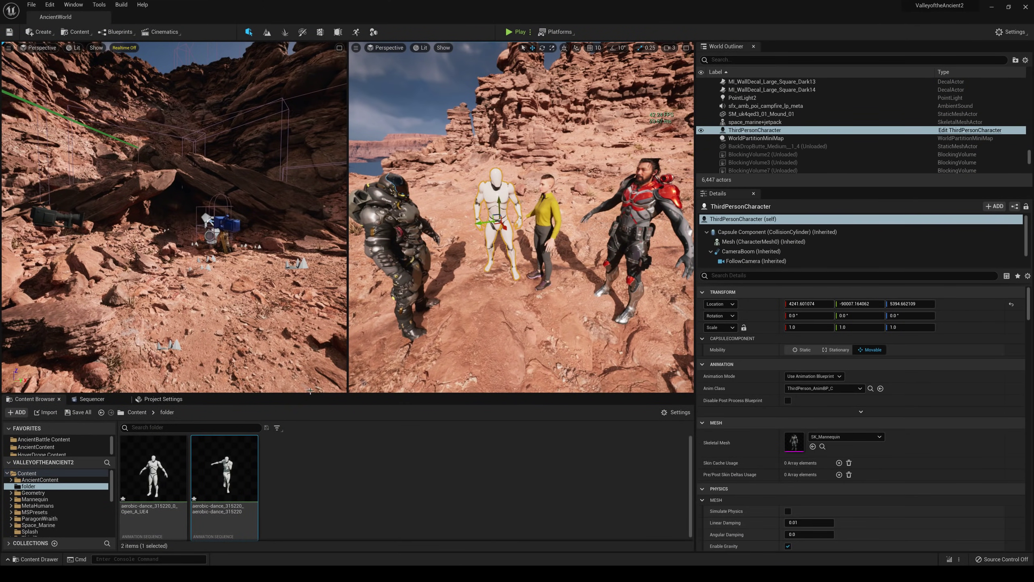
double_click(795, 441)
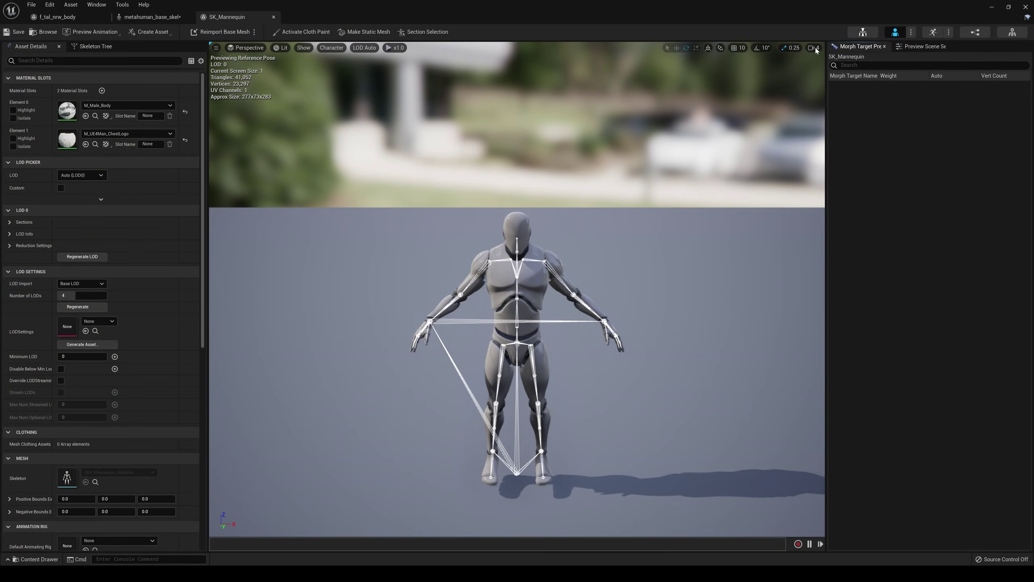
left_click(863, 33)
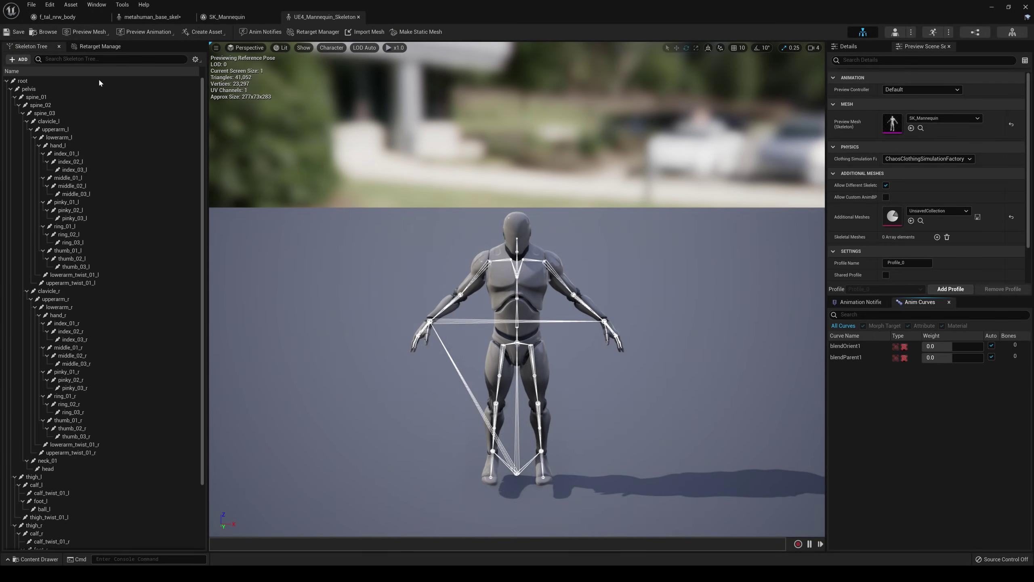
left_click(96, 47)
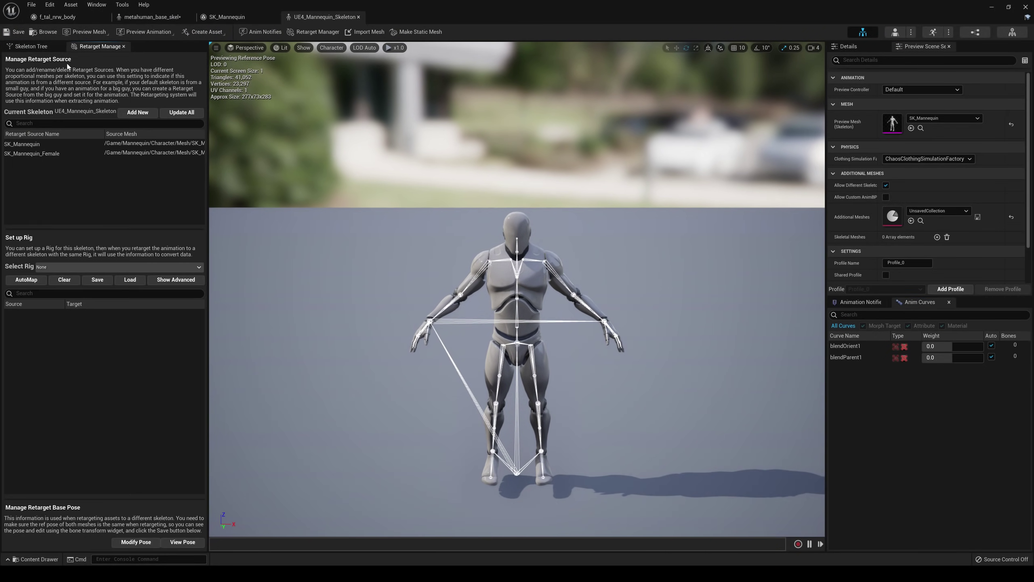
left_click(47, 268)
left_click(147, 296)
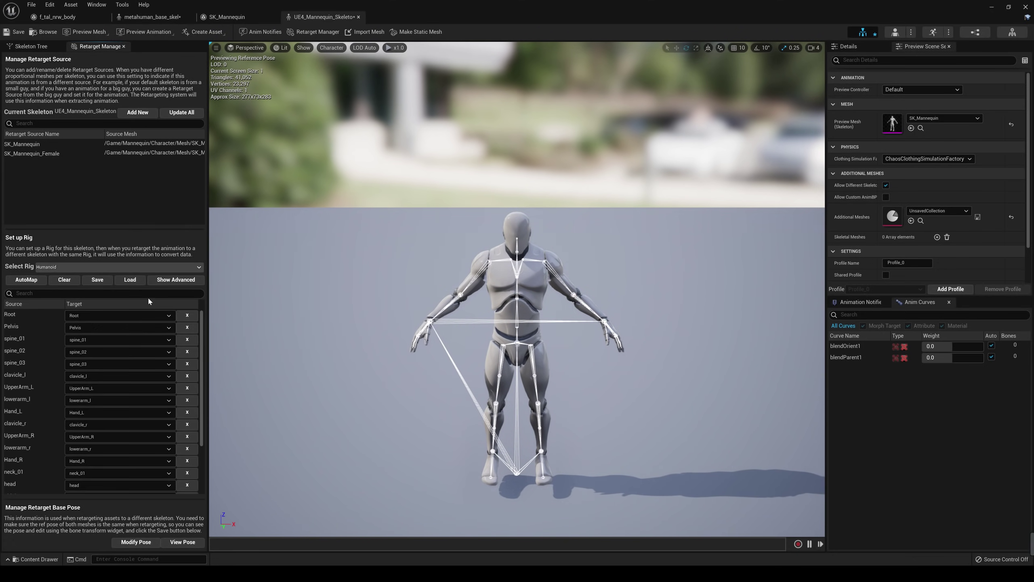
left_click(177, 280)
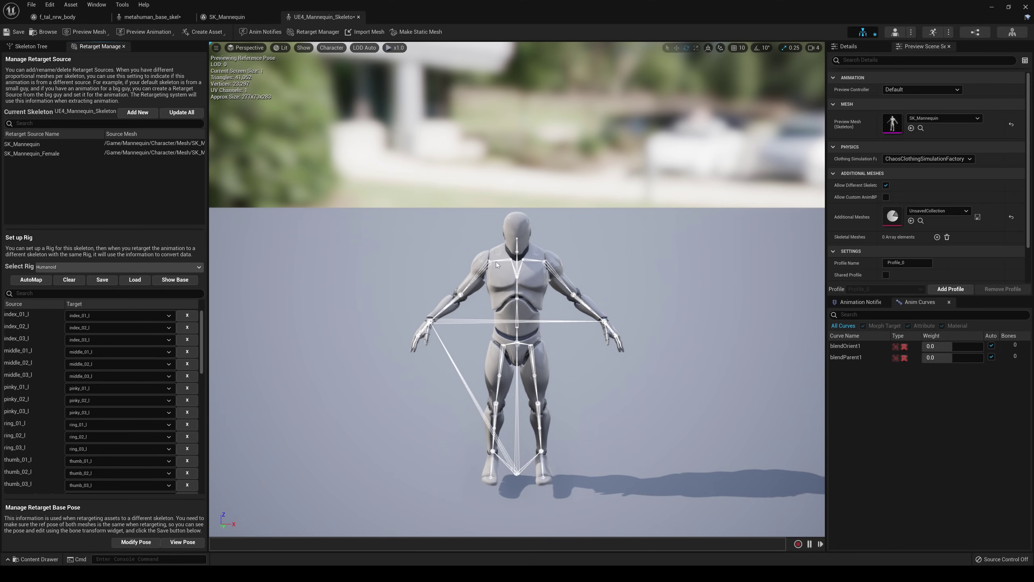
- Show the retargeting options in the UE4_Mannequin_Skeleton bone tree and check each bone's translation retargeting mode
left_click(45, 46)
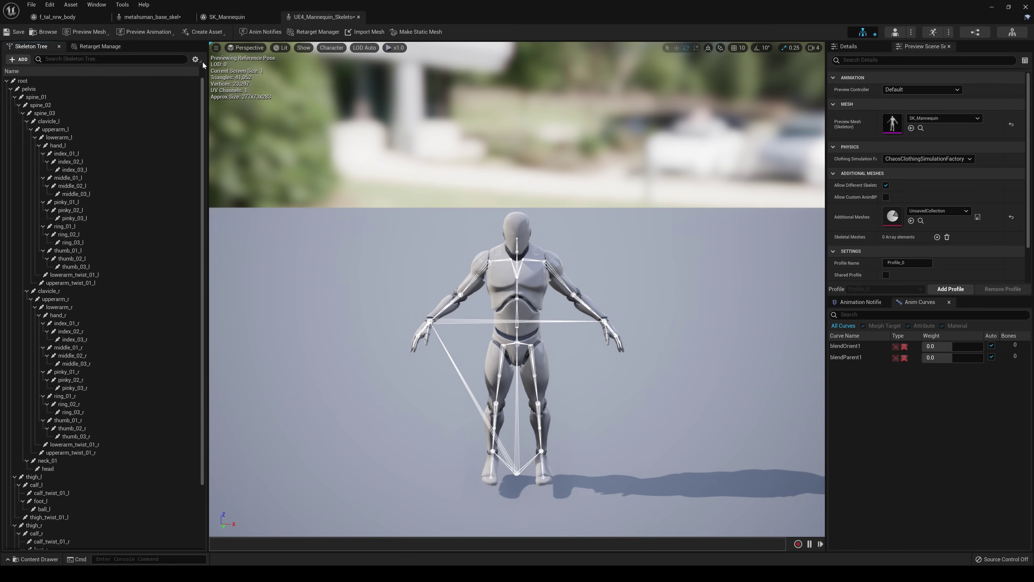
left_click(196, 59)
left_click(253, 114)
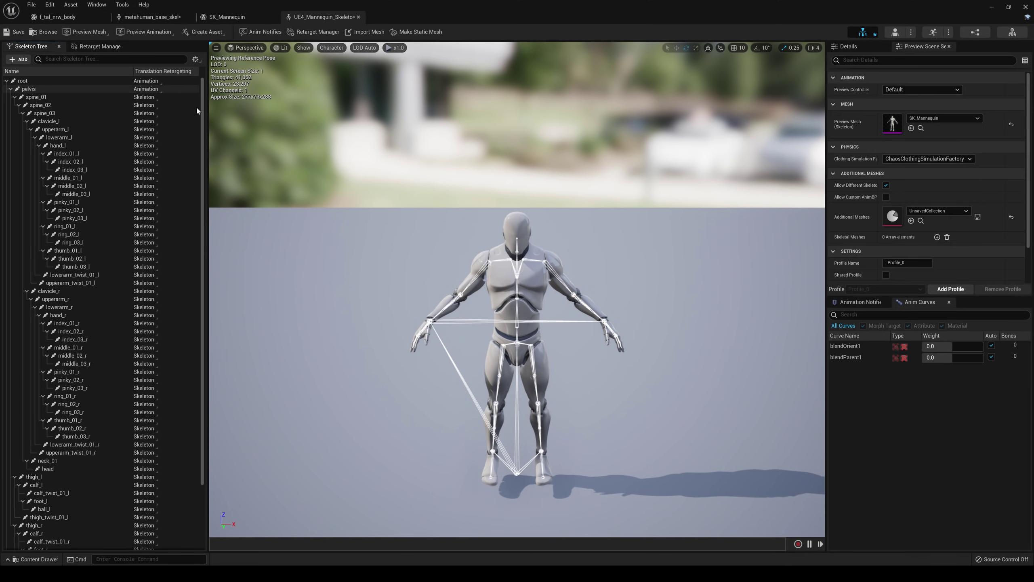
left_click_drag(203, 120, 203, 88)
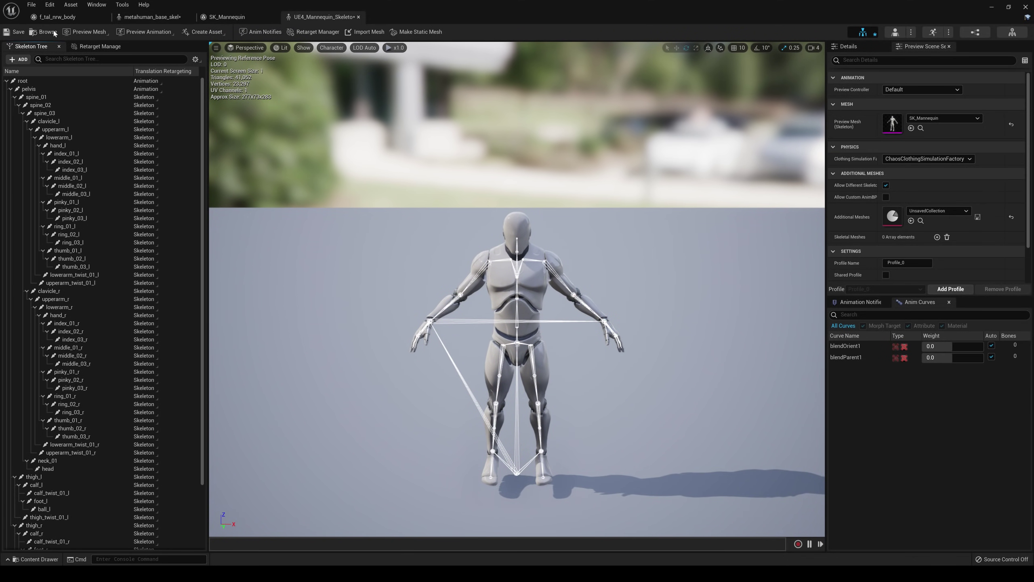
- Compare the retarget setups of metahuman_base_skel and UE4_Mannequin_Skeleton, then return to the AncientWorld level
left_click(171, 18)
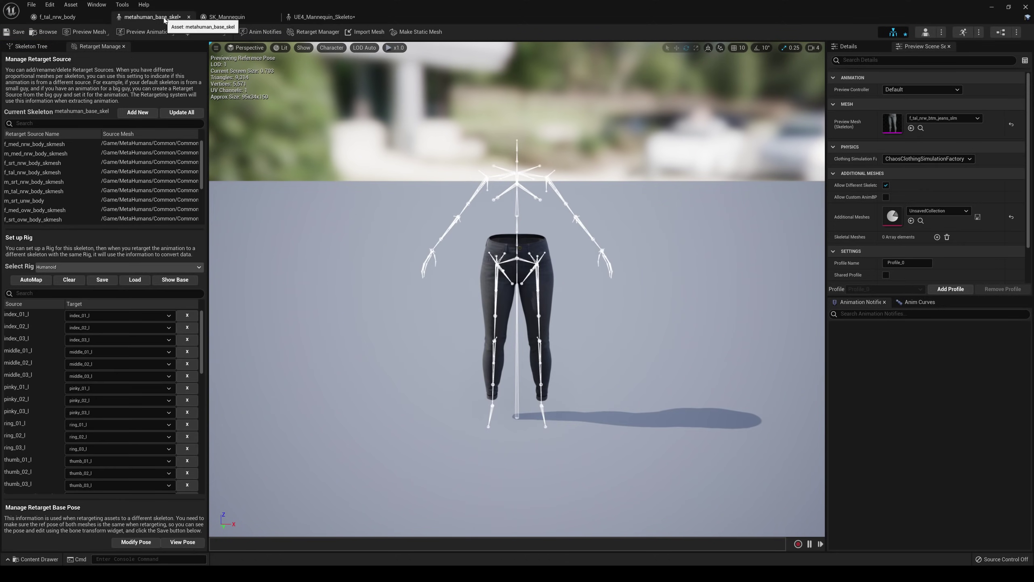
left_click(294, 18)
left_click(173, 19)
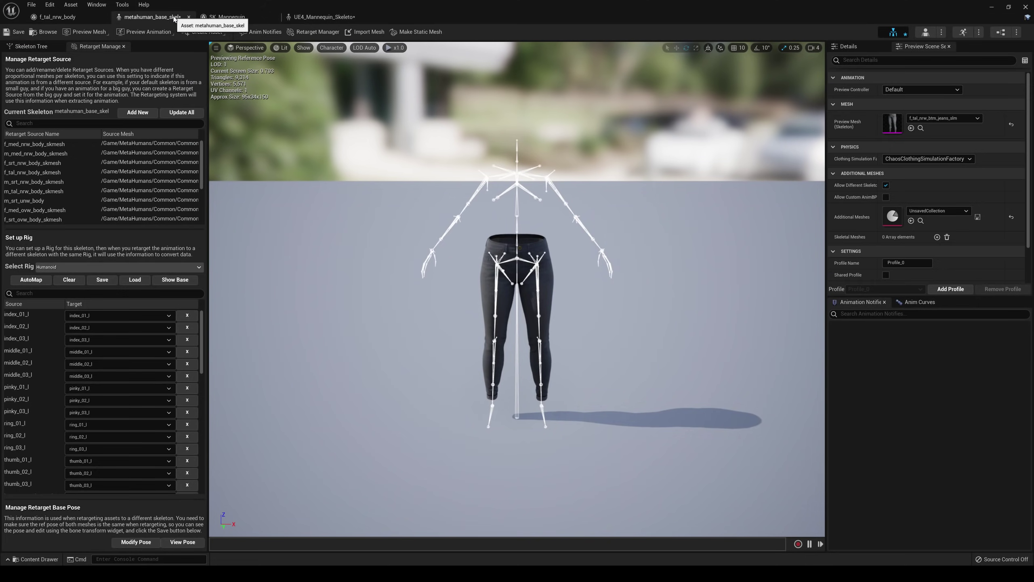
left_click(309, 17)
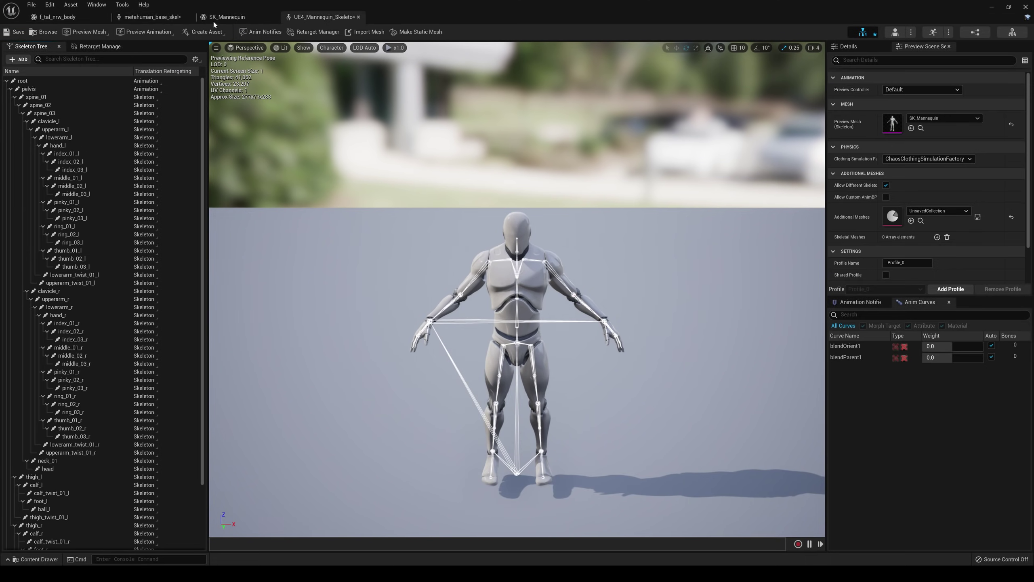
left_click(161, 20)
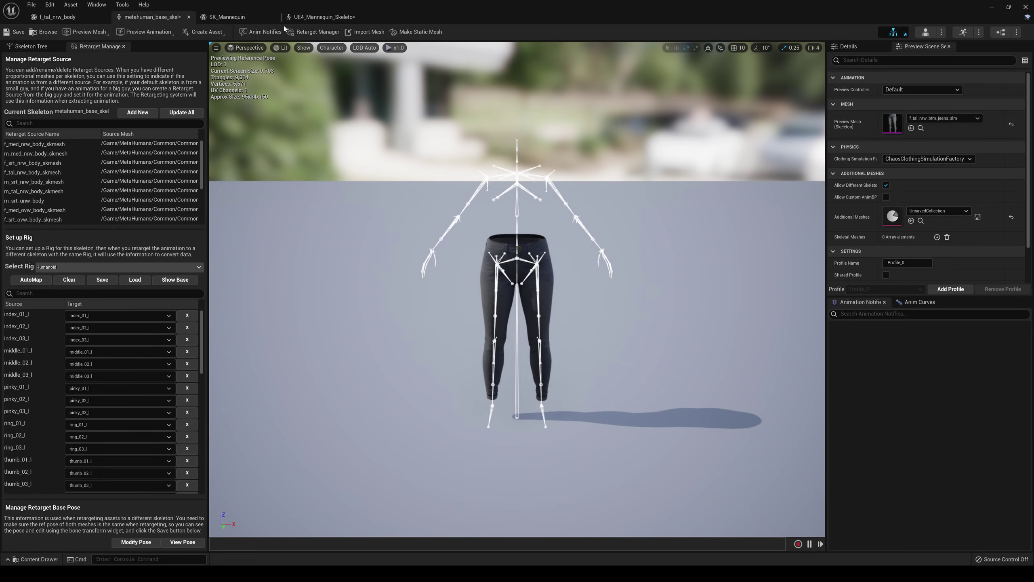
left_click(316, 18)
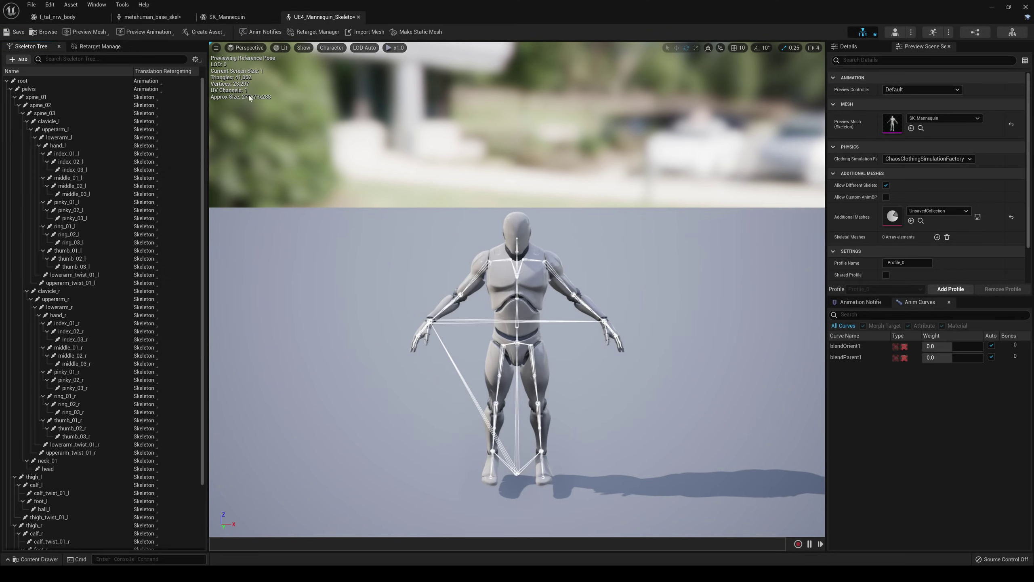
left_click(992, 7)
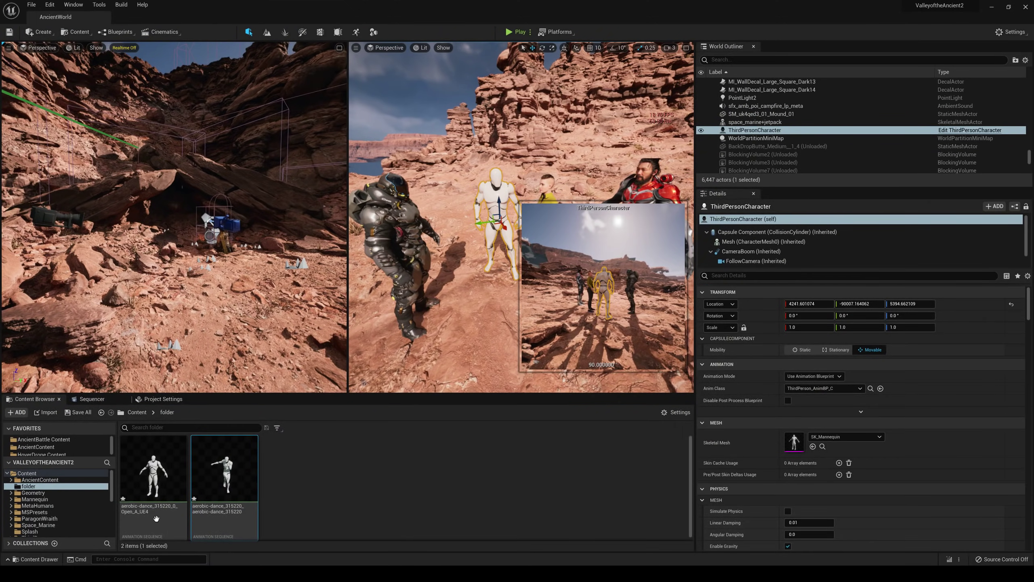
- Duplicate the aerobic-dance_315220_aerobic-dance_315220 animation and retarget it to metahuman_base_skel, keeping only compatible skeletons listed
right_click(228, 469)
mouse_move(261, 232)
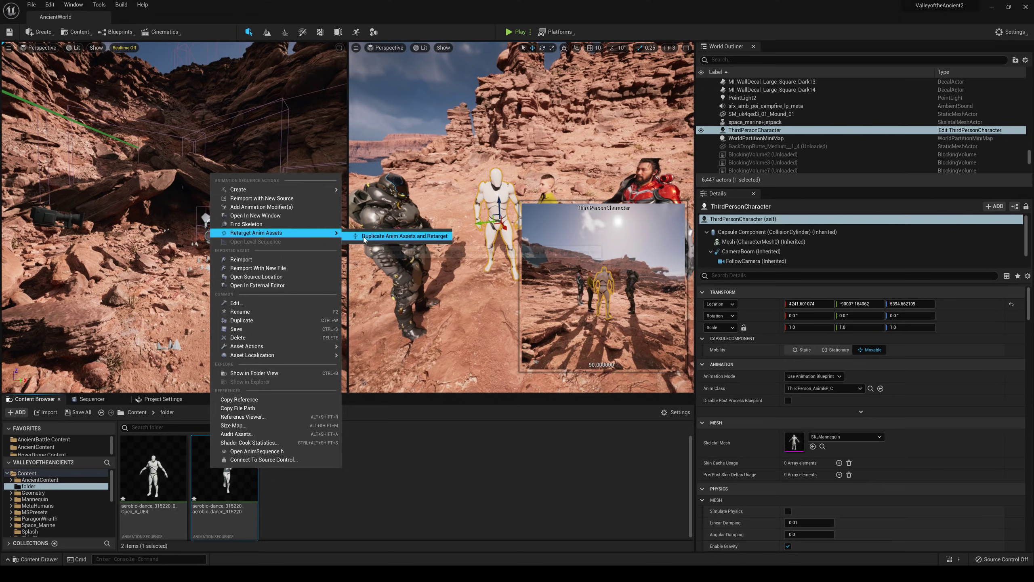
left_click(394, 242)
left_click(394, 240)
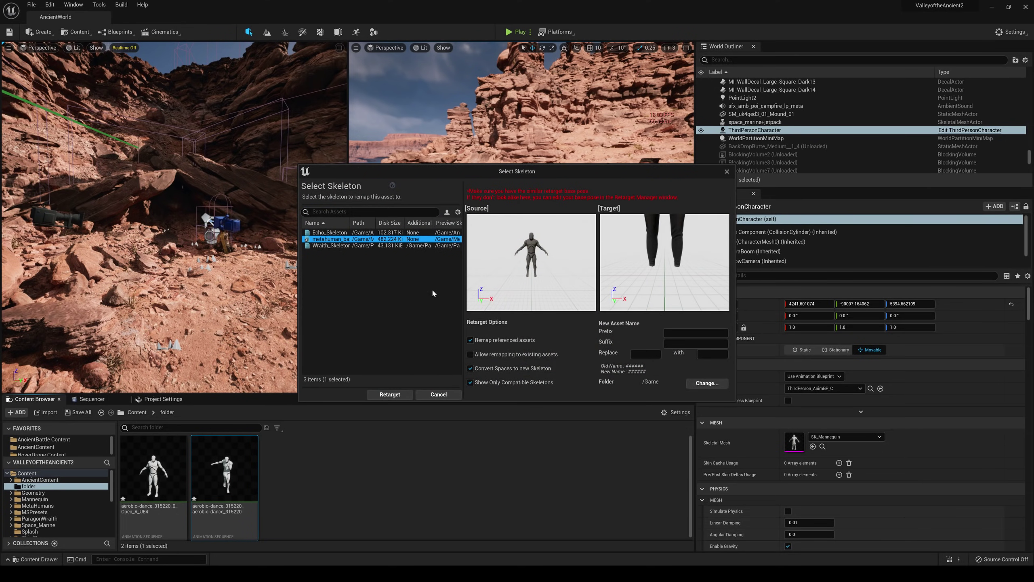
left_click(398, 395)
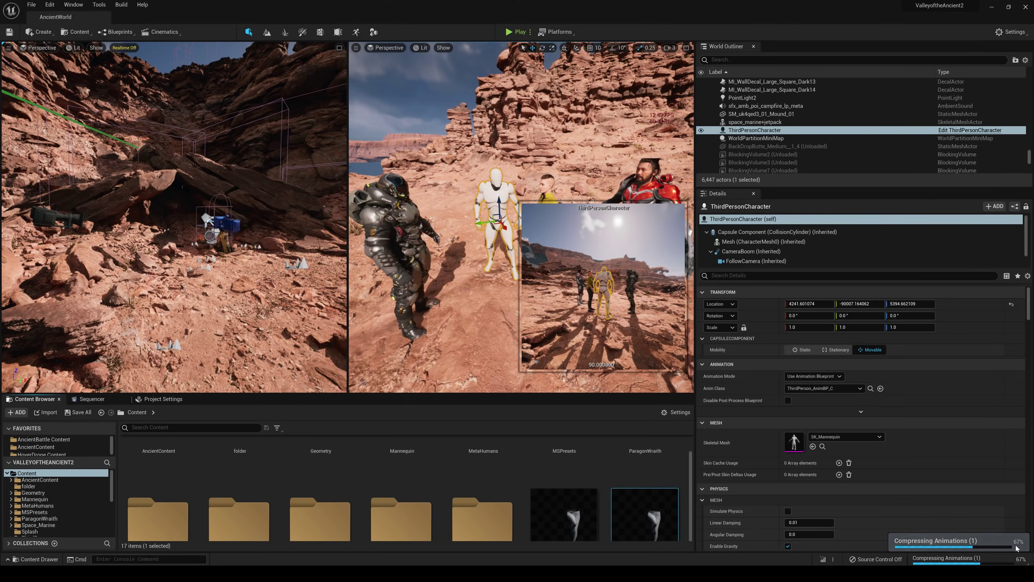
scroll(657, 485, "down", 1)
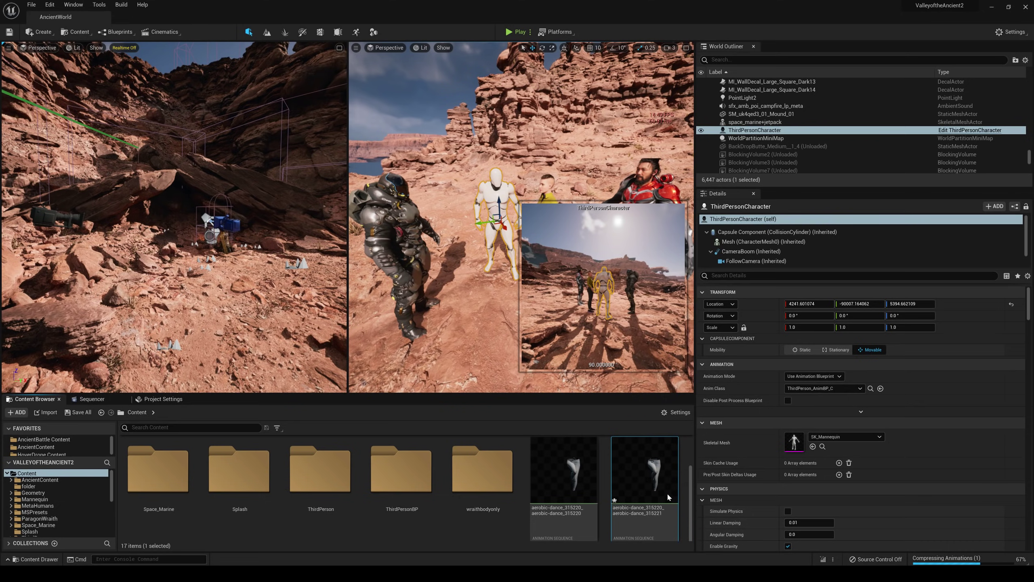
- Find CF_VolumetricCloud_Midday by searching the outliner for "volumet" and toggle its visibility off and back on
right_click_drag(261, 273, 245, 261)
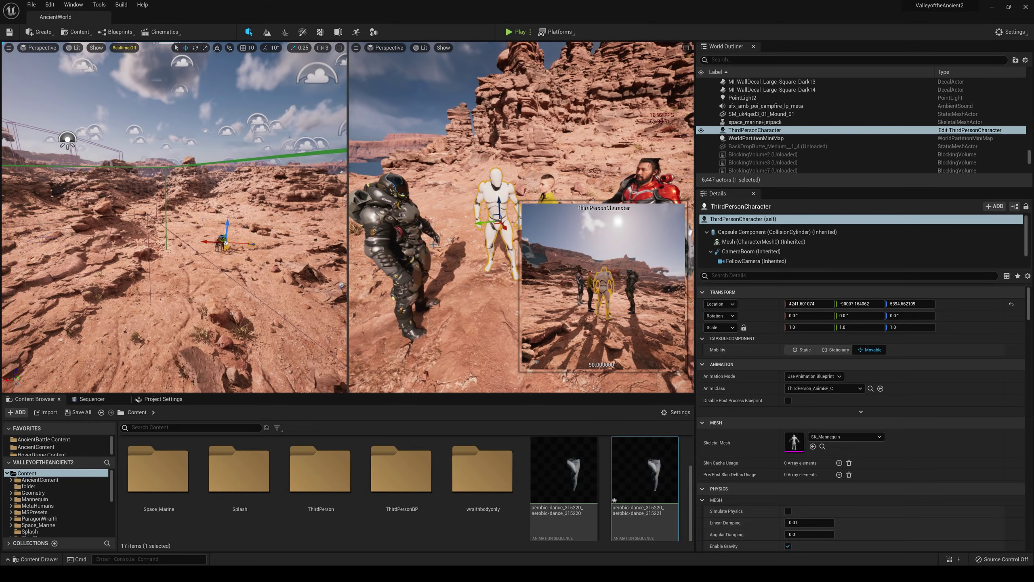
key("s")
mouse_move(442, 249)
right_mouse_down()
mouse_move(477, 250)
mouse_move(432, 247)
right_mouse_up()
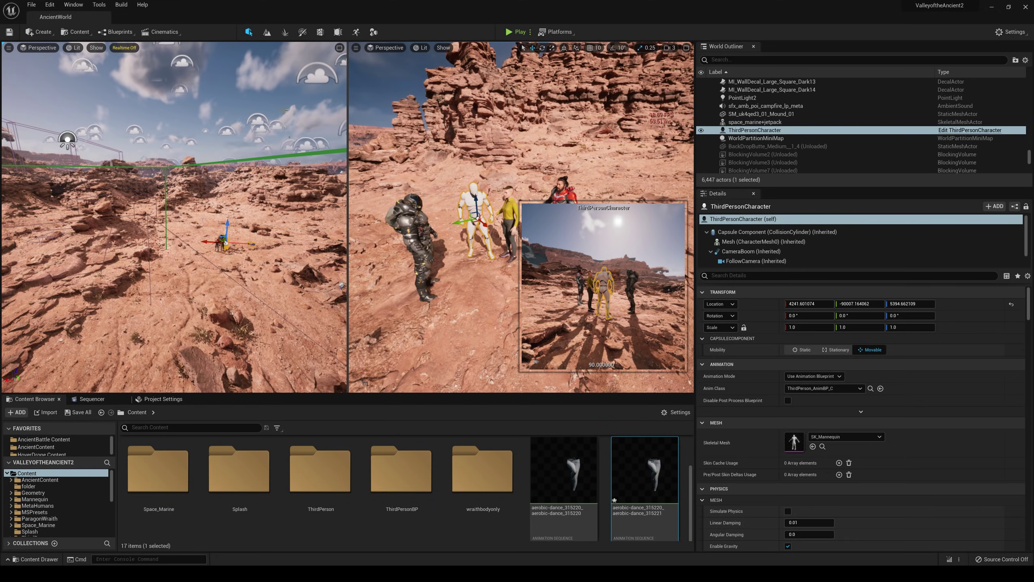
left_click(290, 137)
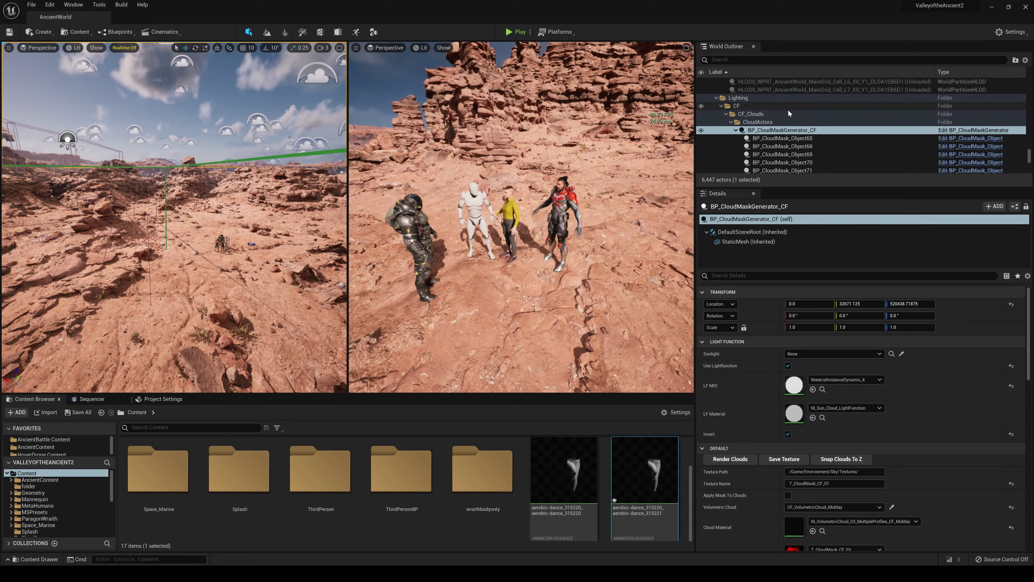
left_click(741, 59)
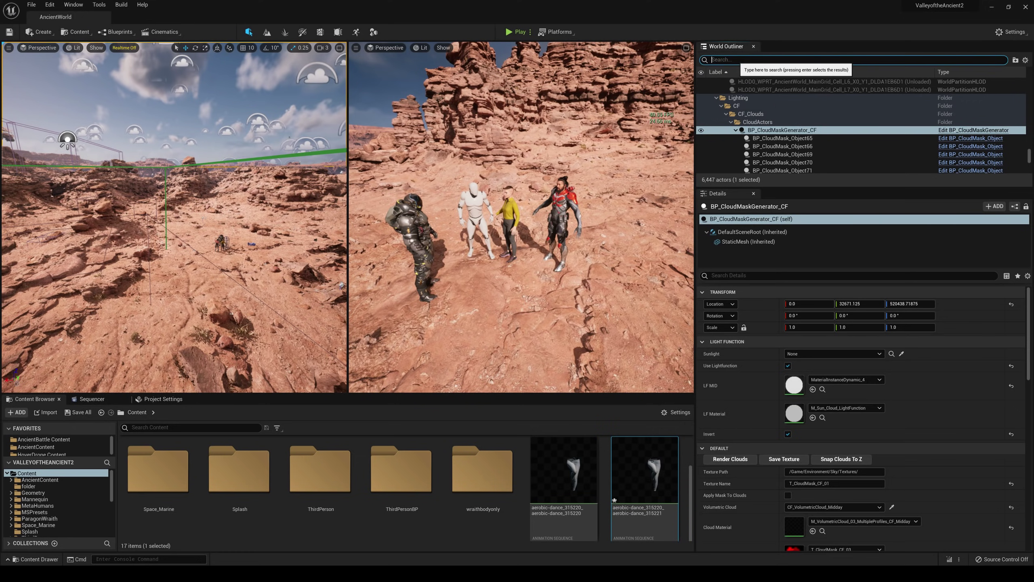
type("volumet")
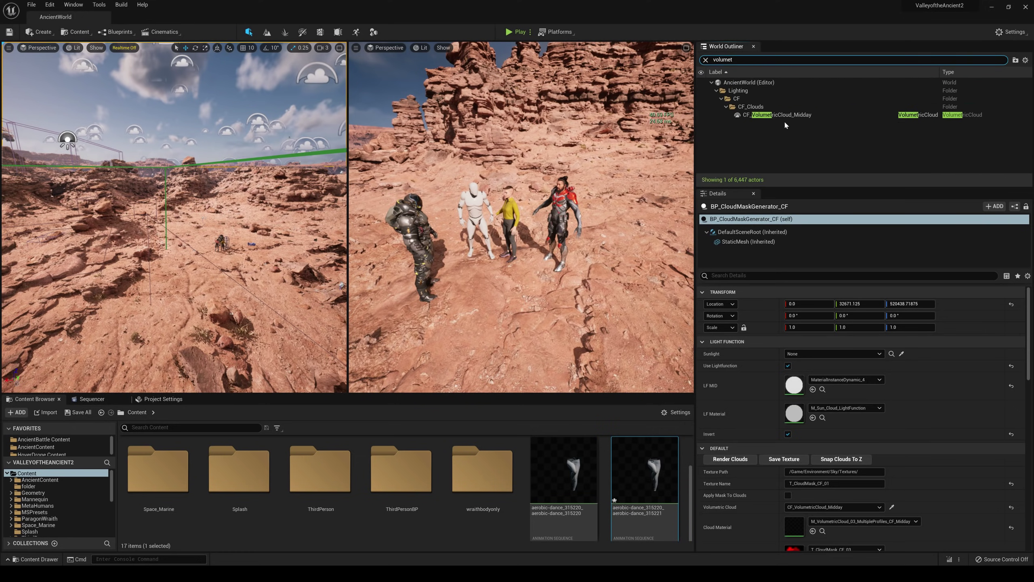
left_click(778, 115)
left_click(702, 115)
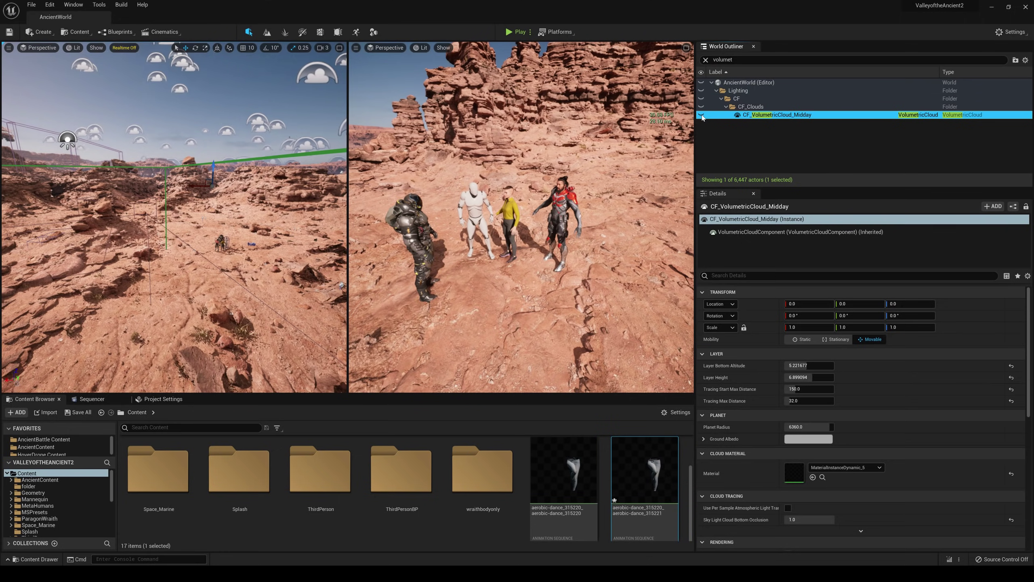
left_click(702, 115)
left_click(701, 115)
left_click(702, 114)
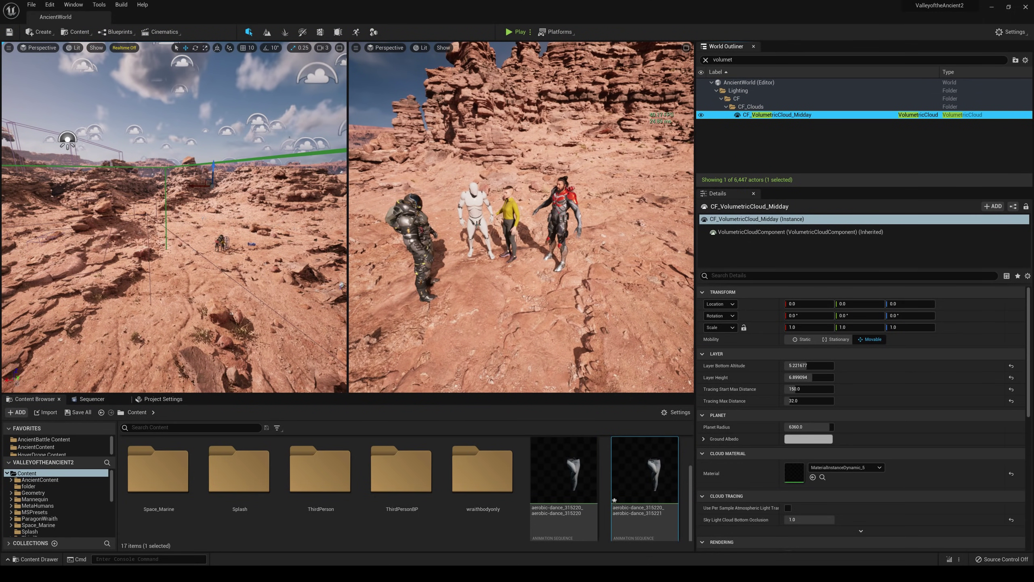
- Save all changes and delete the white ThirdPersonCharacter mannequin from the level
left_click(31, 4)
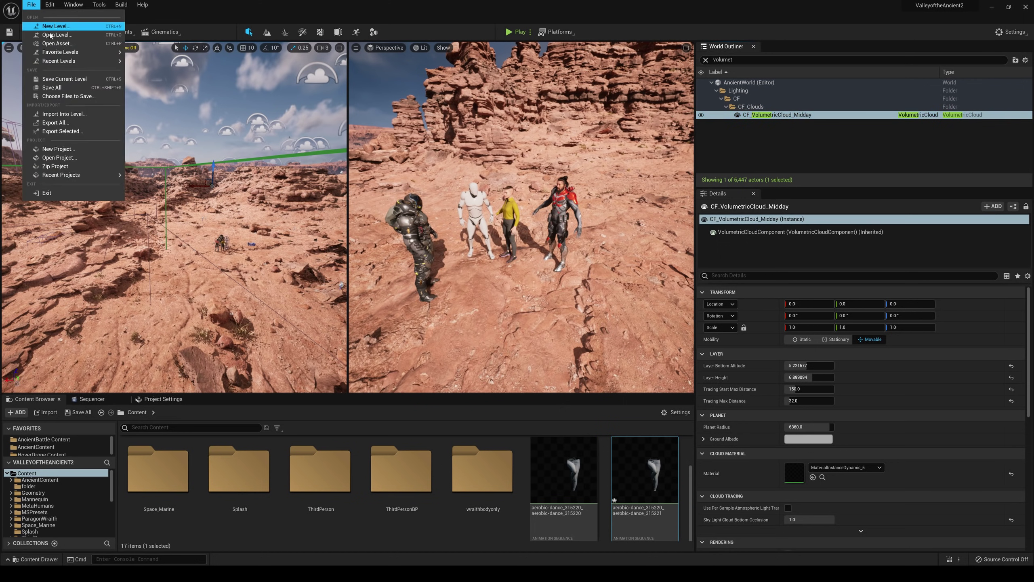
left_click(61, 86)
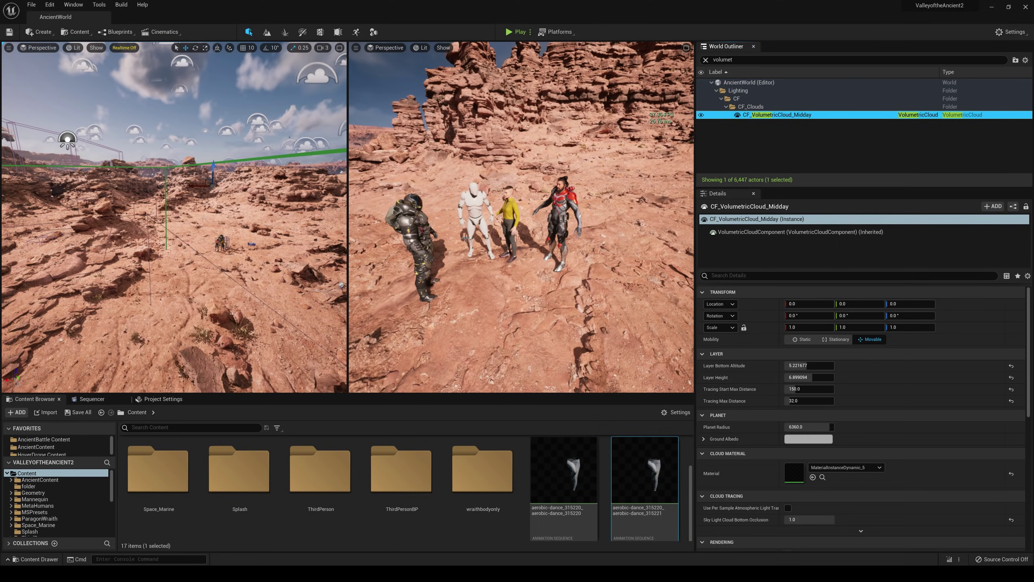
left_click(480, 213)
key("Delete")
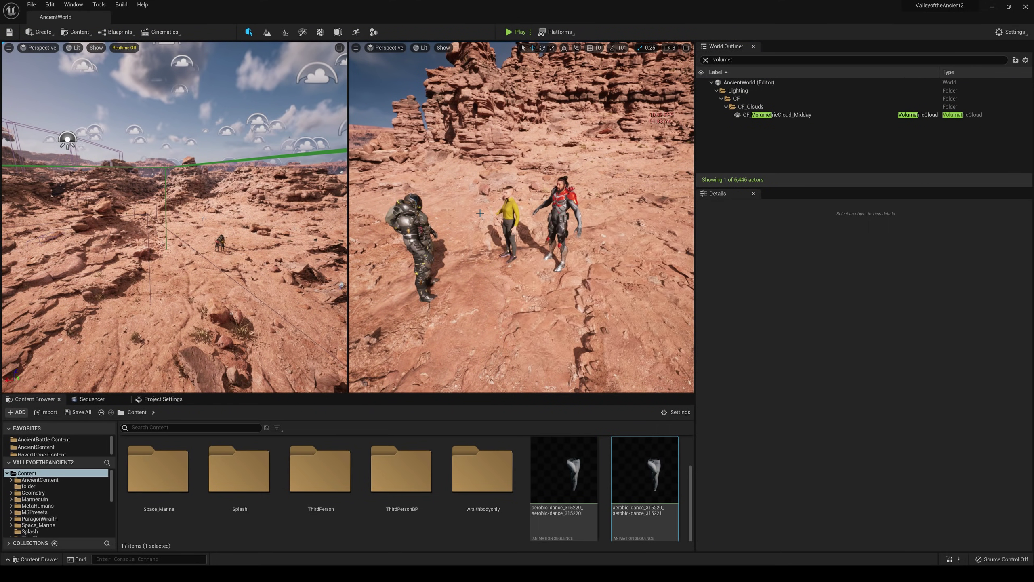
- Create a new level sequence and save it as dance
left_click(153, 33)
left_click(169, 55)
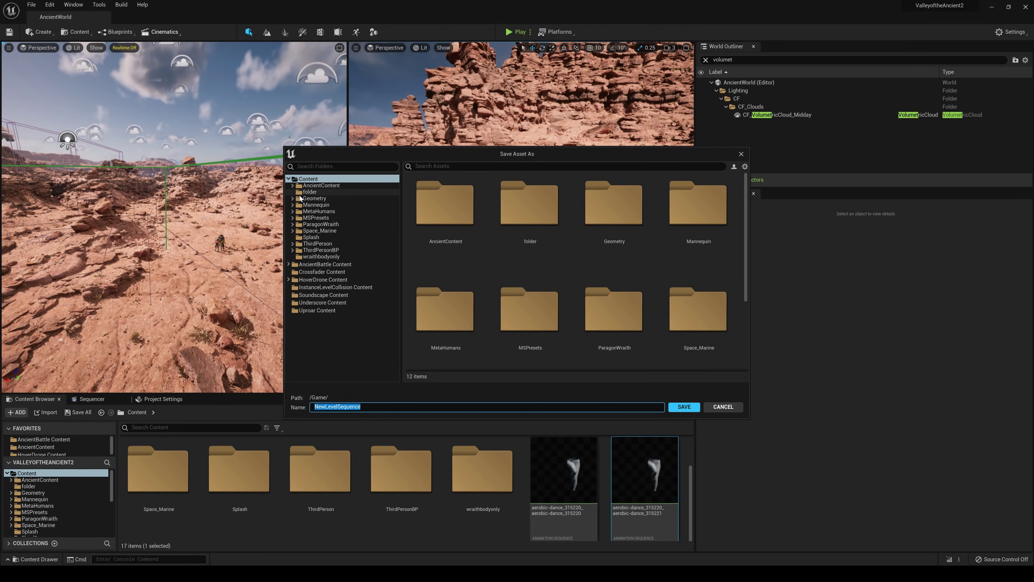
type("dance")
key("Return")
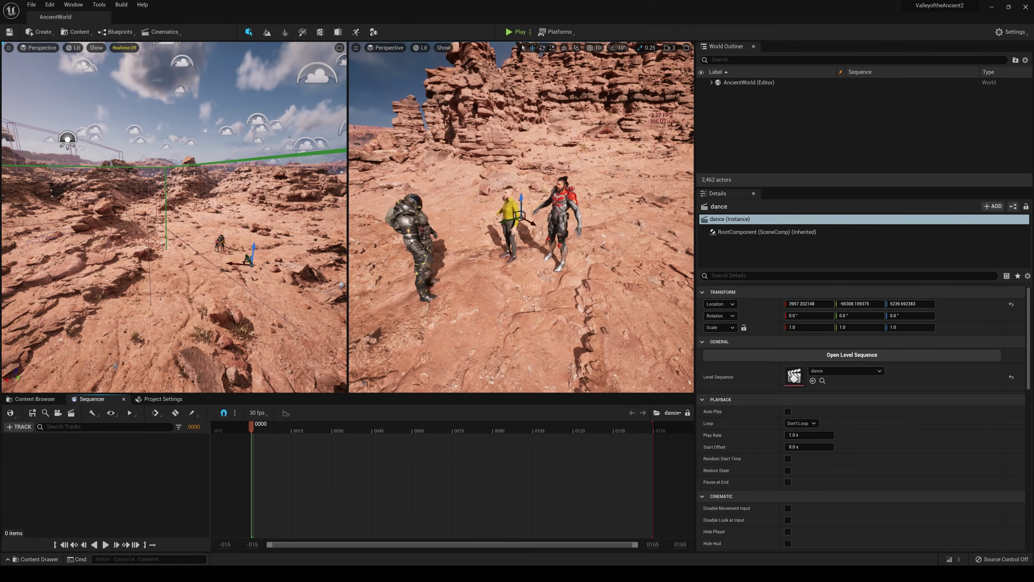
- Add the BP_Vivian2 character in the yellow top as an actor in the dance sequence
left_click(512, 222)
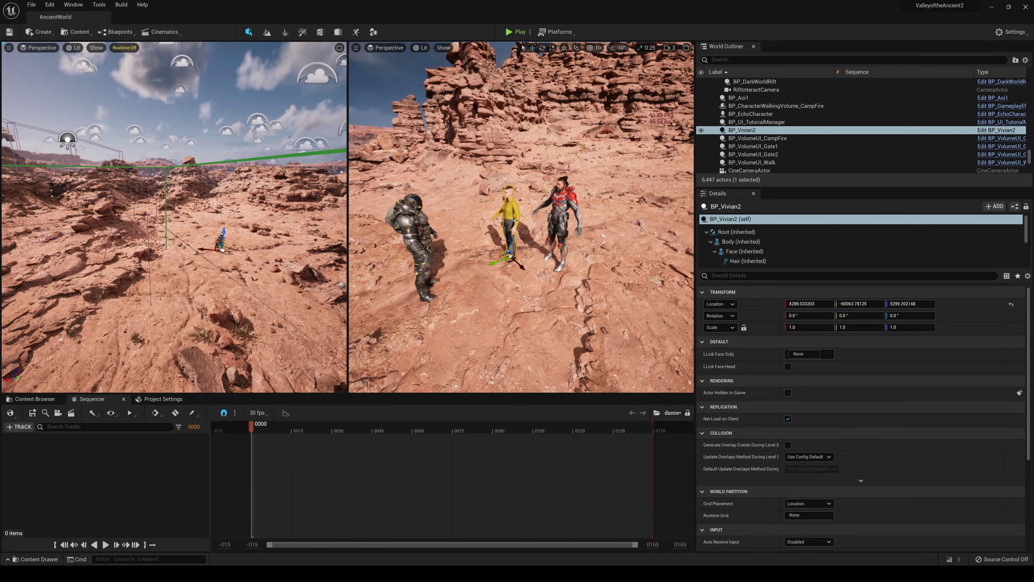
left_click(19, 427)
mouse_move(73, 439)
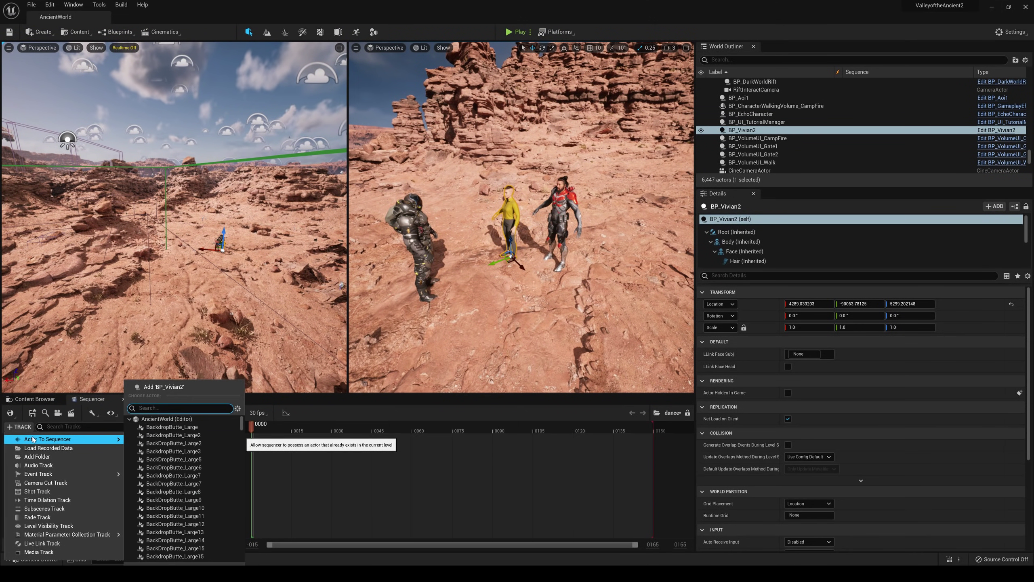
left_click(172, 389)
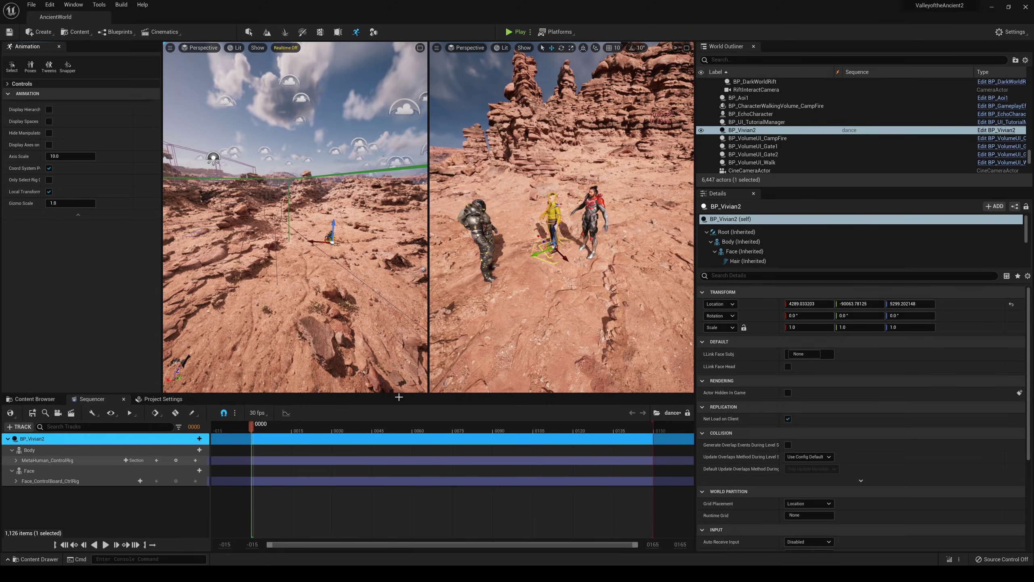
- Delete the MetaHuman_ControlRig and Face_ControlBoard_CtrlRig tracks from BP_Vivian2's Body and Face in the sequence
left_click(61, 449)
left_click(63, 460)
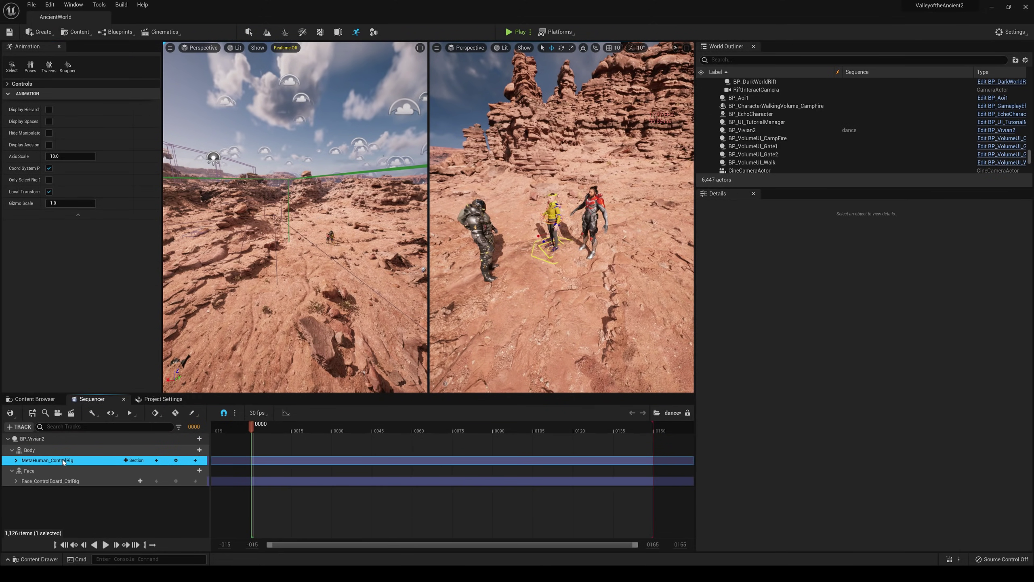
key("Delete")
left_click(66, 473)
key("Delete")
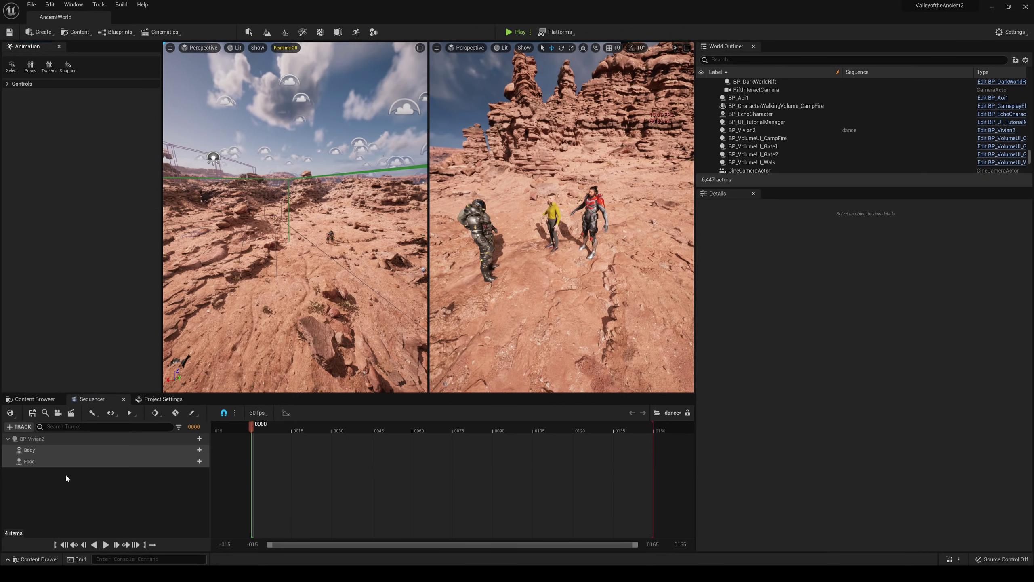
- Try the aerobic-dance_315220_aerobic-dance_315221 animation directly on the BP_Vivian2 actor track, scrub through it and delete that animation track
left_click(82, 438)
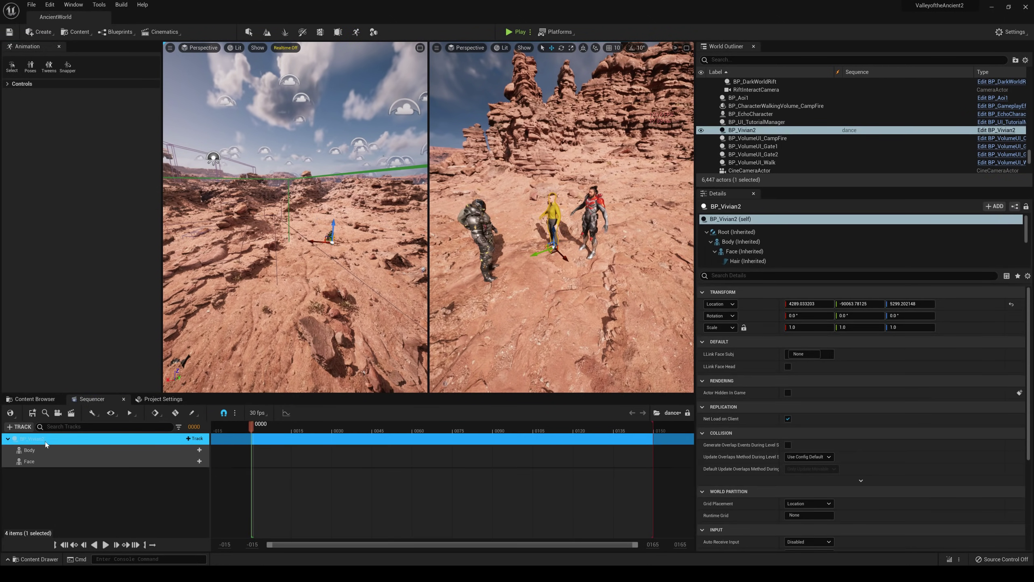
left_click(195, 439)
mouse_move(229, 217)
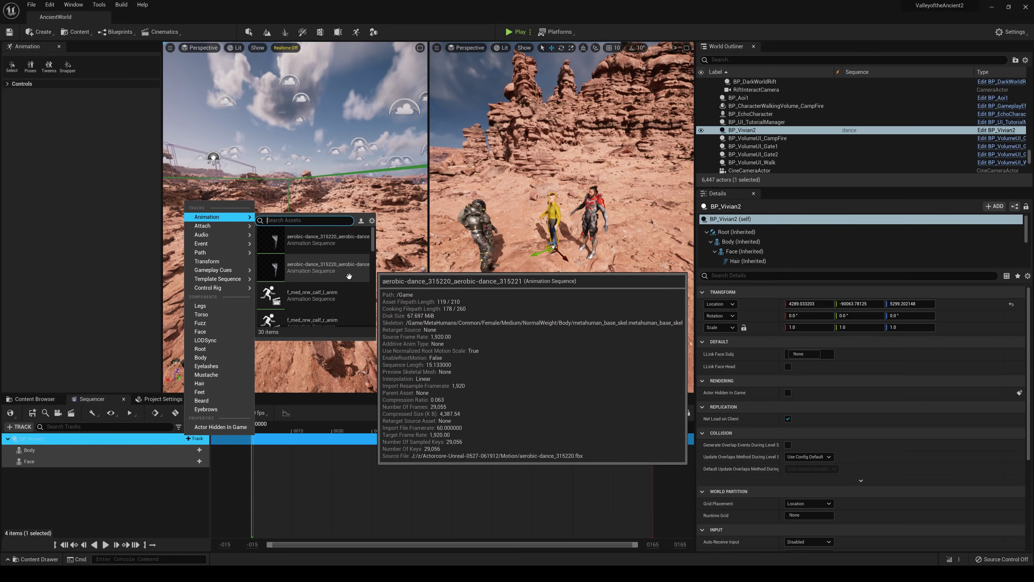
left_click(349, 277)
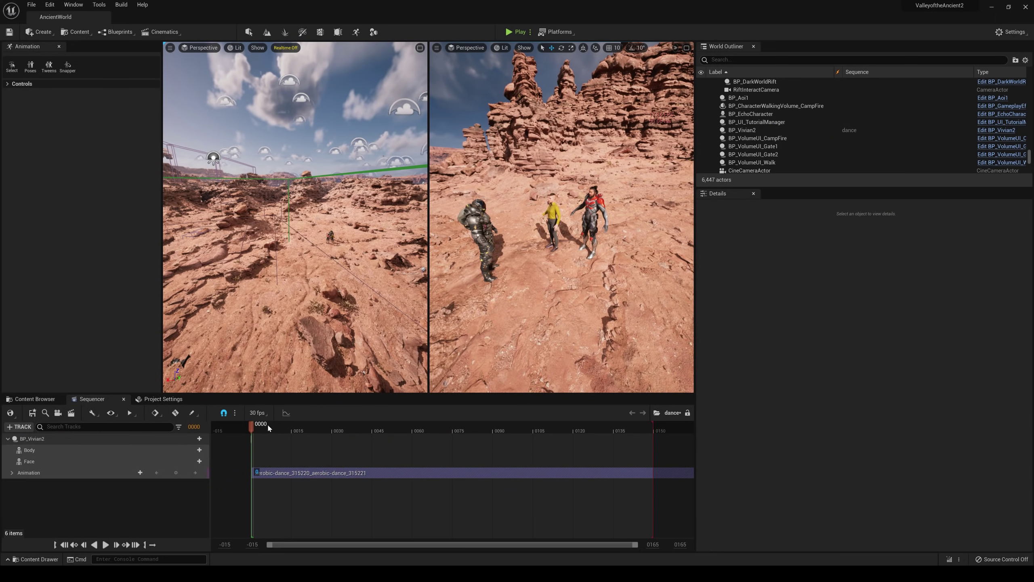
mouse_move(287, 431)
left_mouse_down()
mouse_move(369, 427)
mouse_move(275, 428)
left_mouse_up()
left_click(54, 474)
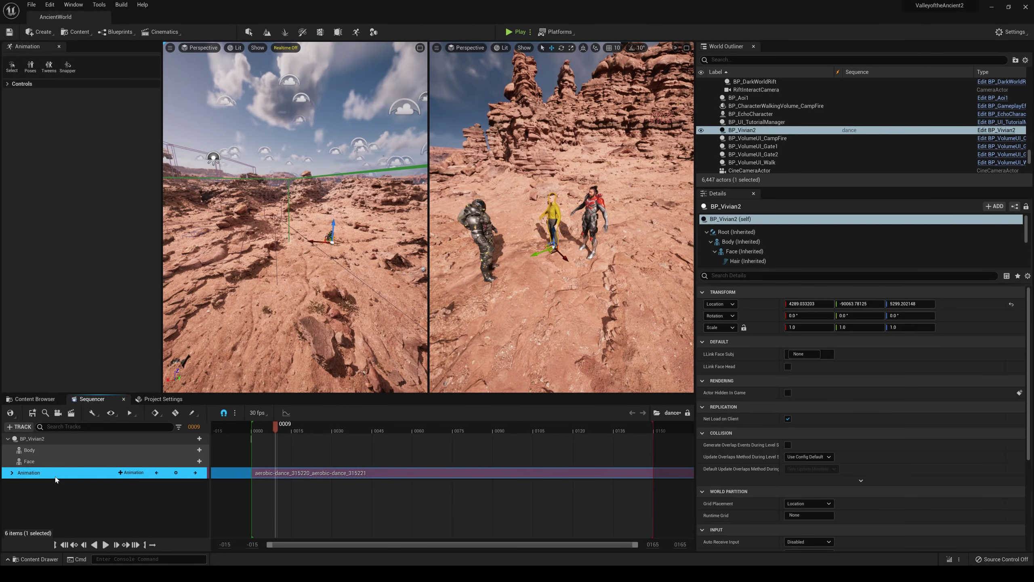
key("Delete")
- Add the retargeted aerobic-dance_315220_aerobic-dance_315221 animation to BP_Vivian2's Body track and scrub to frame 17
left_click(192, 450)
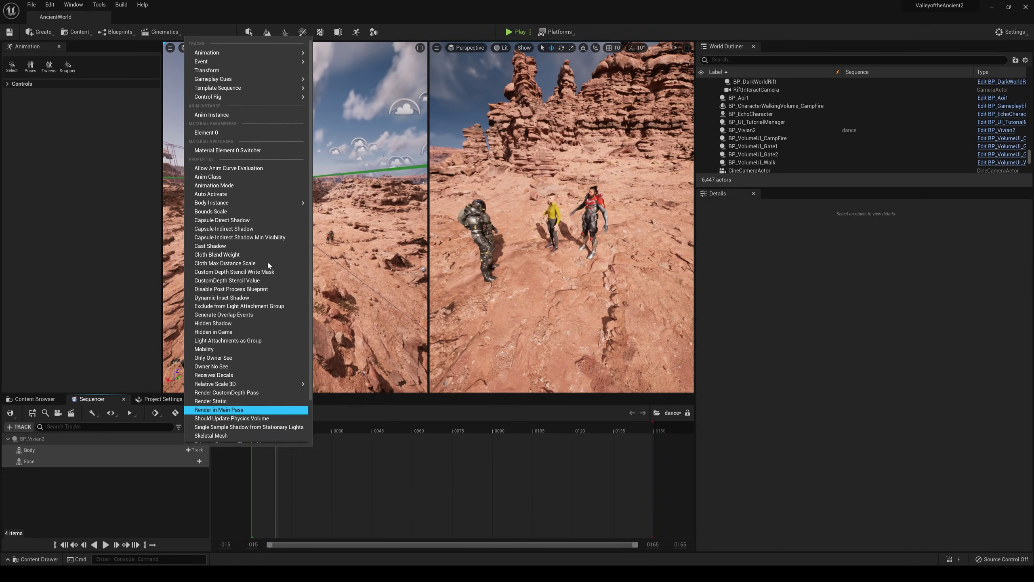
mouse_move(242, 53)
left_click(391, 95)
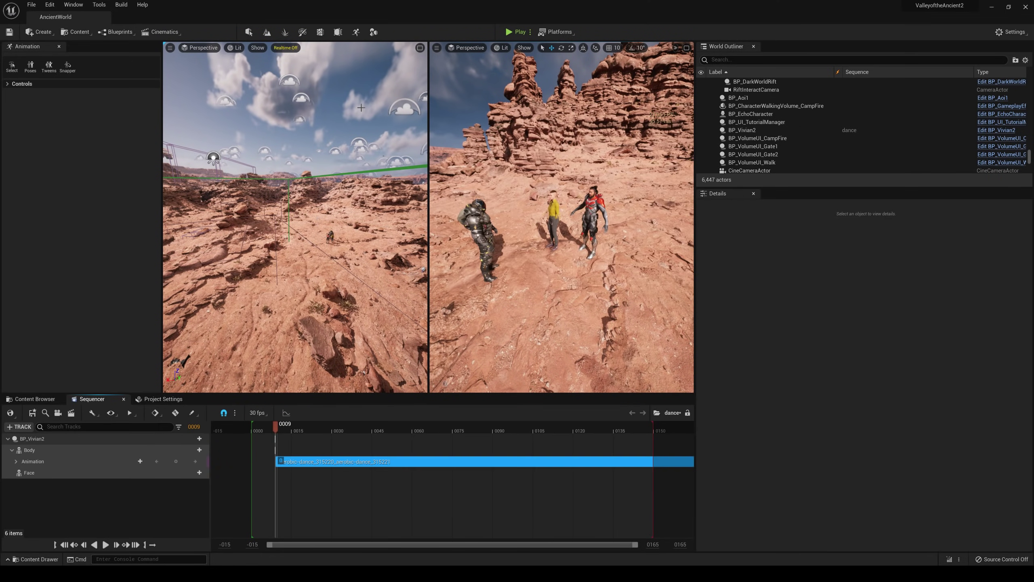
left_click_drag(319, 427, 297, 427)
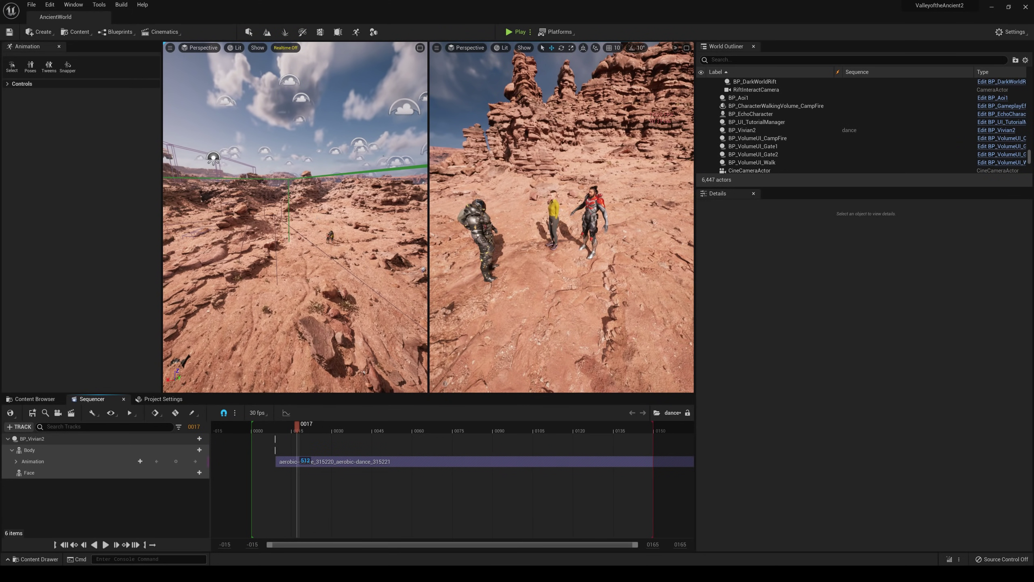
- Maximize the perspective viewport, set the camera speed to 2 and frame BP_Vivian2 with the two armored characters
key("w")
right_click_drag(562, 217, 578, 217)
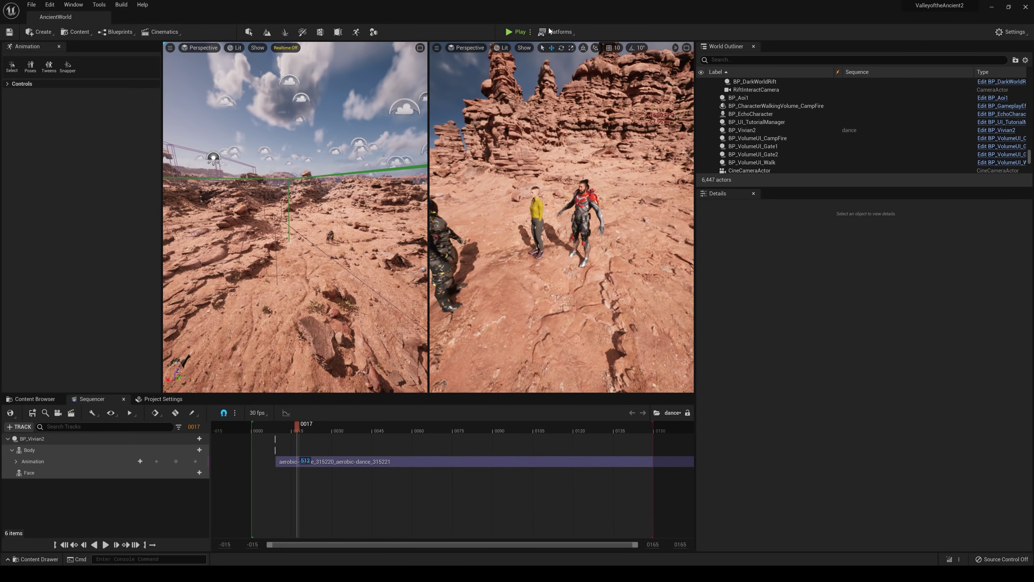
left_click(677, 49)
left_click(686, 48)
left_click(687, 48)
left_click(670, 50)
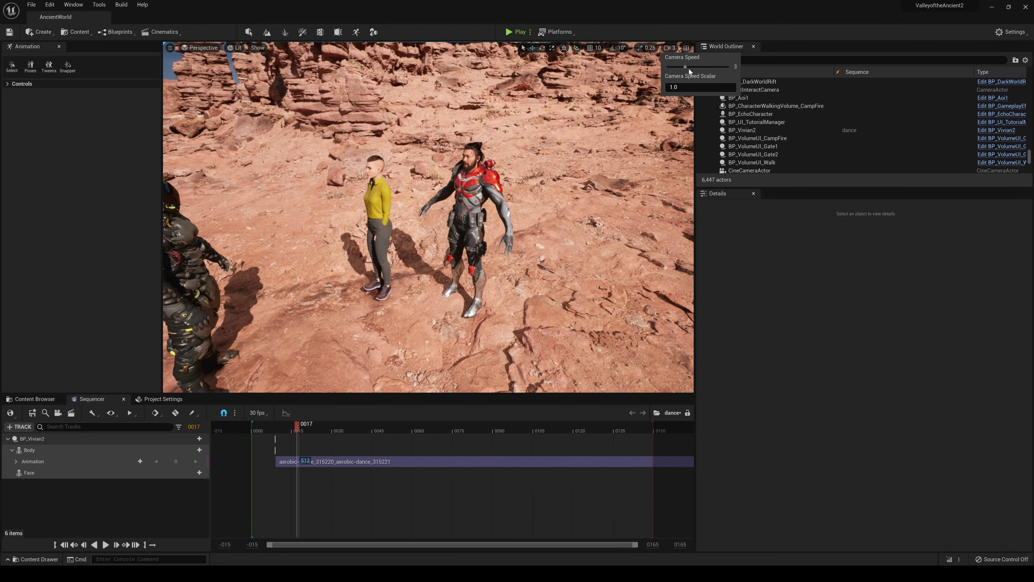
right_click_drag(613, 119, 662, 118)
right_click_drag(422, 254, 511, 177)
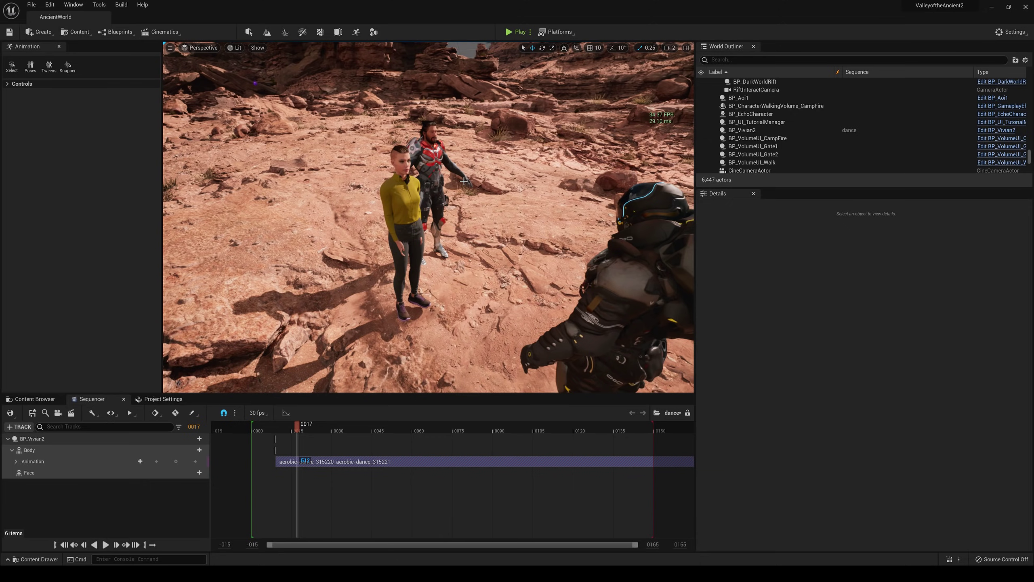
right_click_drag(428, 217, 480, 211)
middle_click_drag(480, 191, 480, 232)
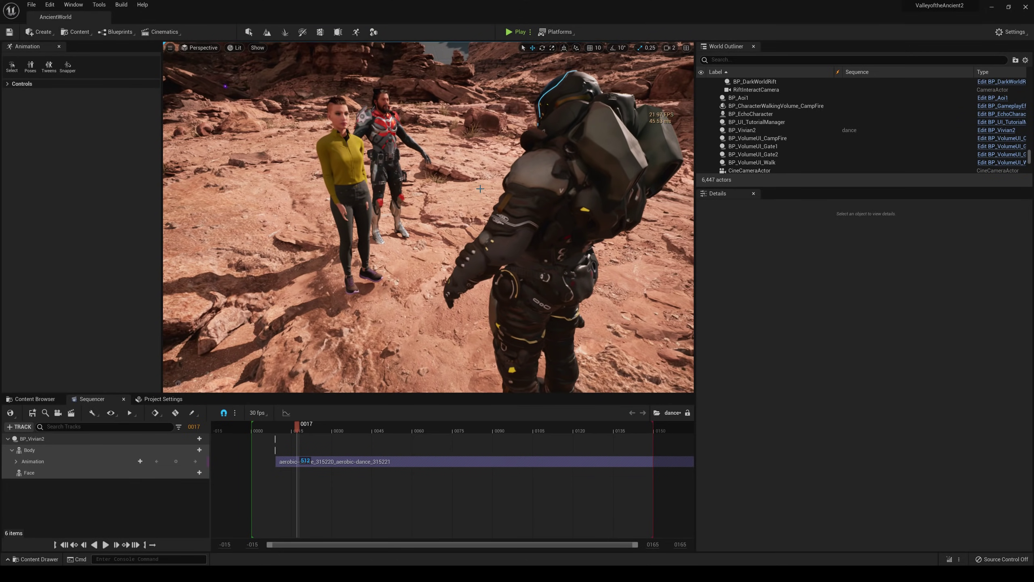
right_click_drag(431, 203, 444, 206)
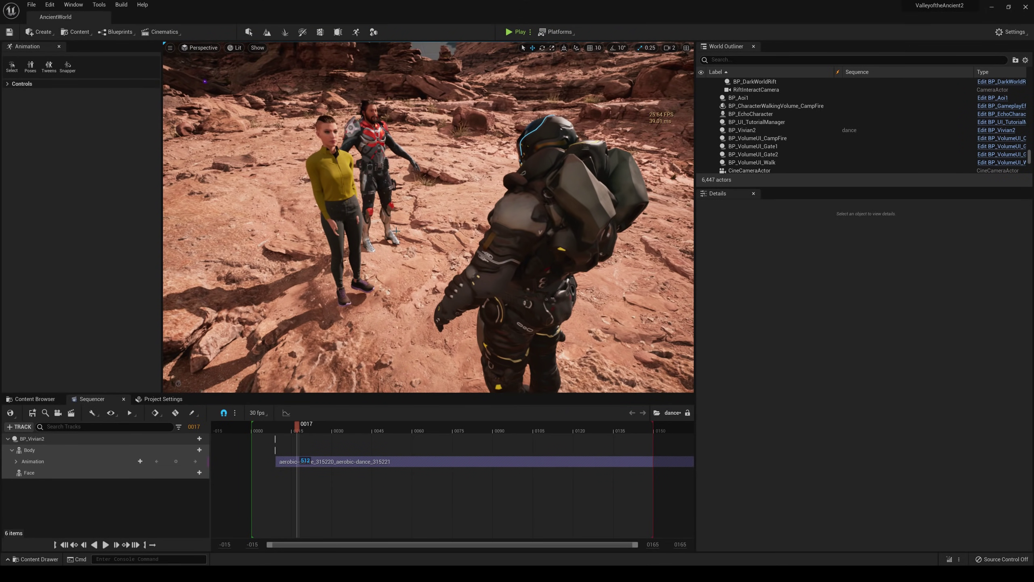
- Move the aerobic dance section on BP_Vivian2's Body track so it starts at frame 0
scroll(369, 443, "down", 3, "ctrl")
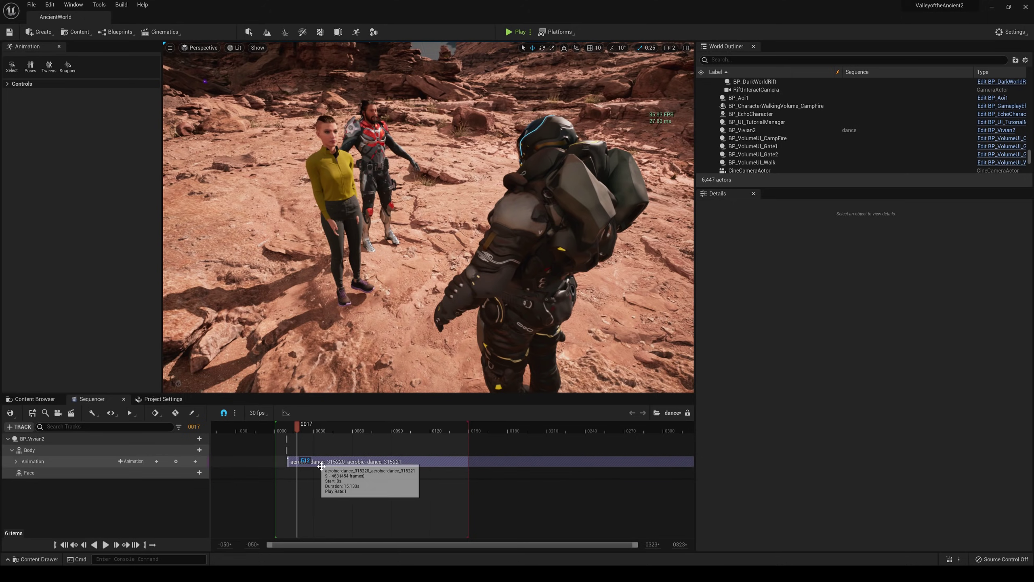
left_click_drag(320, 466, 308, 466)
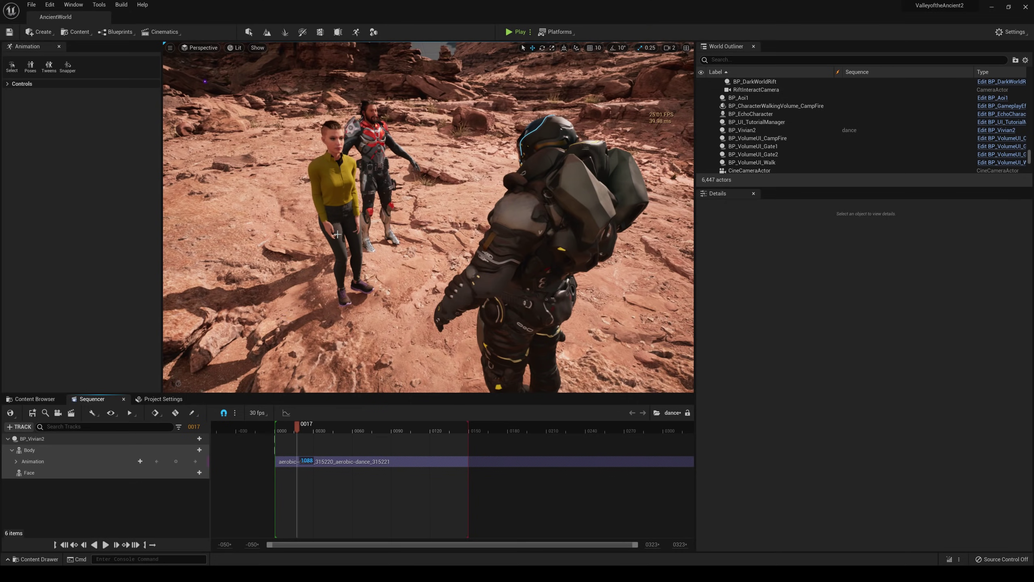
- Bake the aerobic dance on BP_Vivian2's Body track to MetaHuman_ControlRig, reducing keys with a tolerance of 0.1
right_click_drag(358, 267, 410, 261)
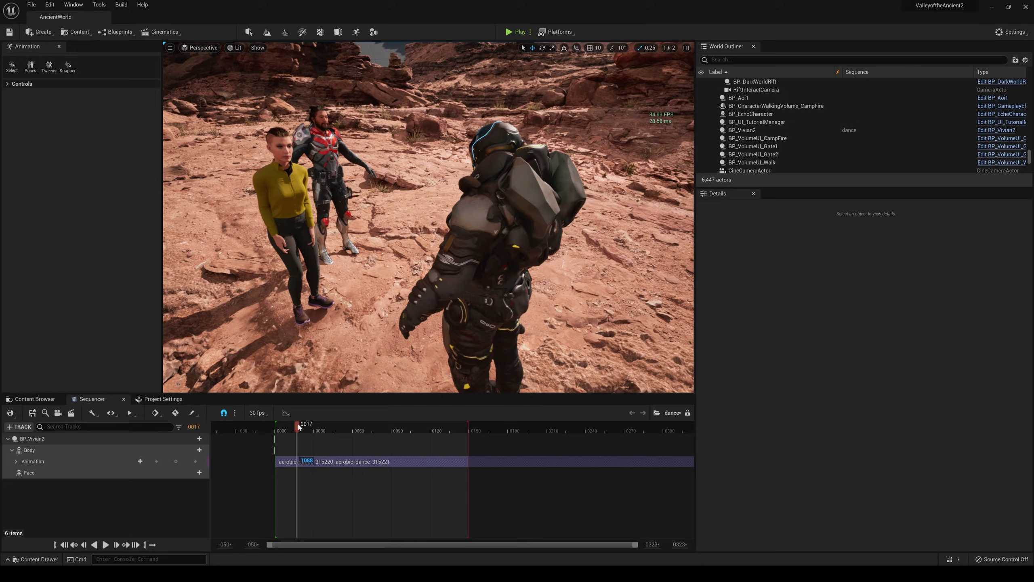
mouse_move(299, 427)
left_mouse_down()
mouse_move(283, 424)
mouse_move(320, 432)
mouse_move(290, 433)
left_mouse_up()
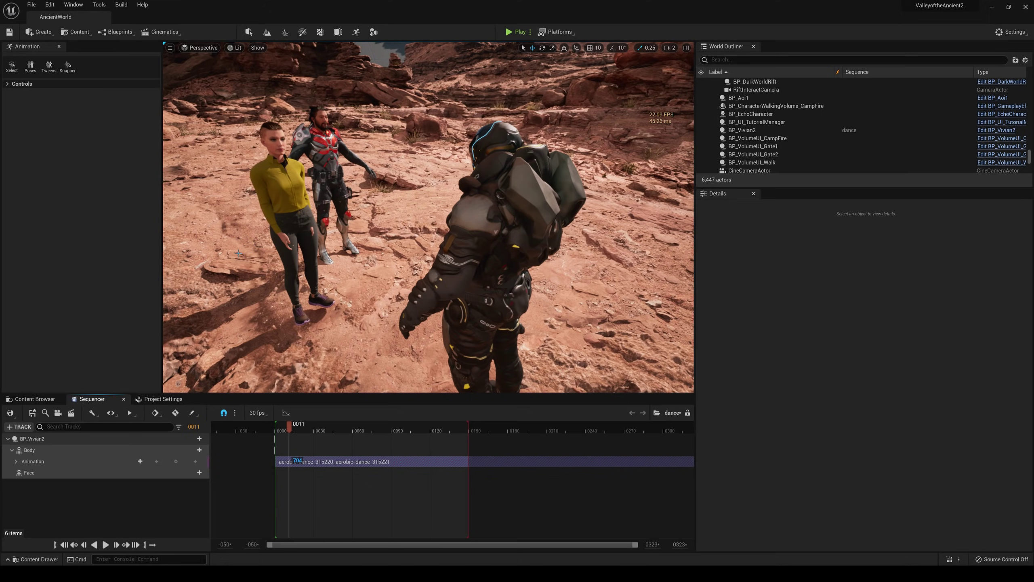
left_click(194, 450)
right_click(194, 450)
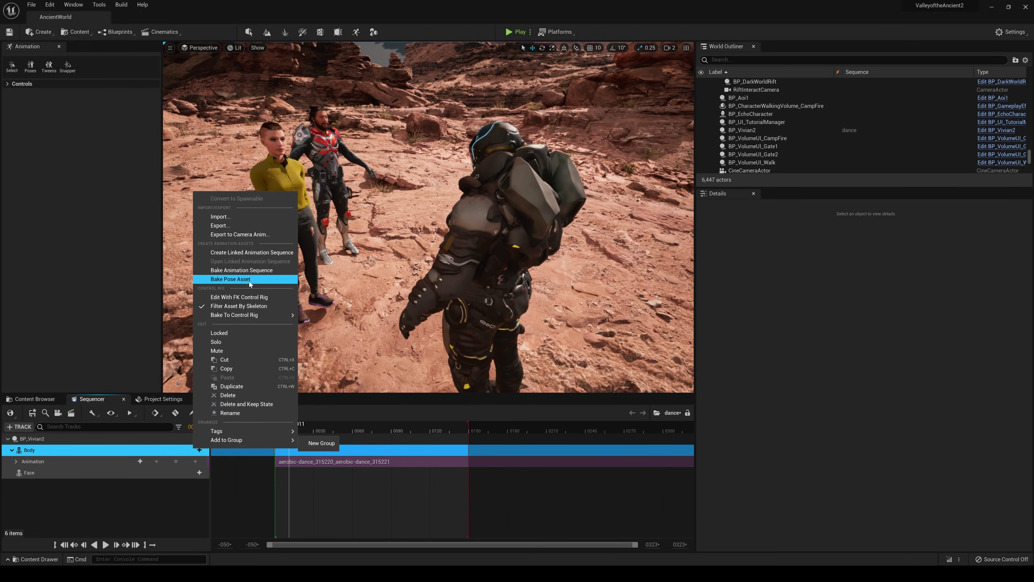
mouse_move(240, 320)
left_click(339, 327)
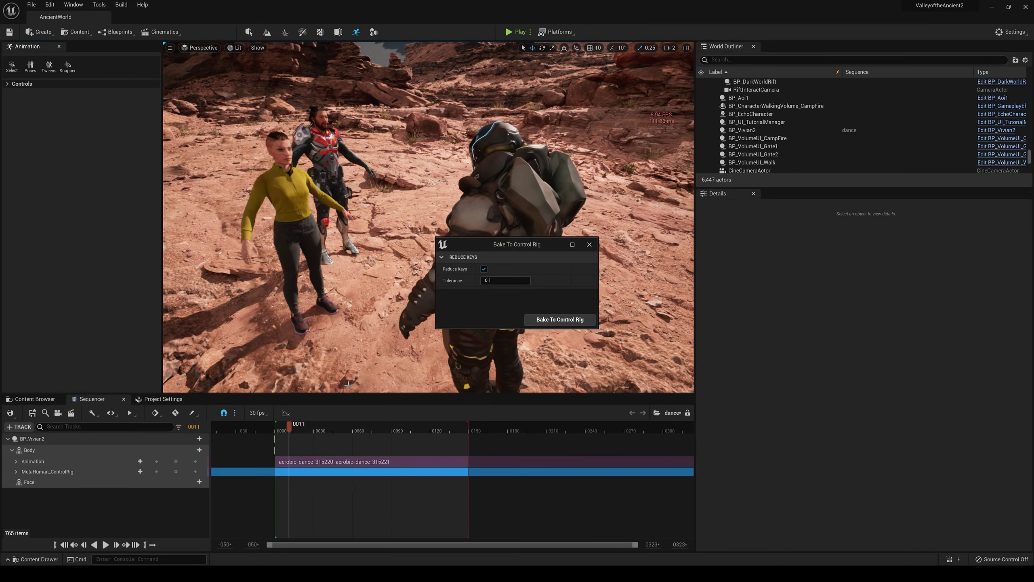
left_click(560, 320)
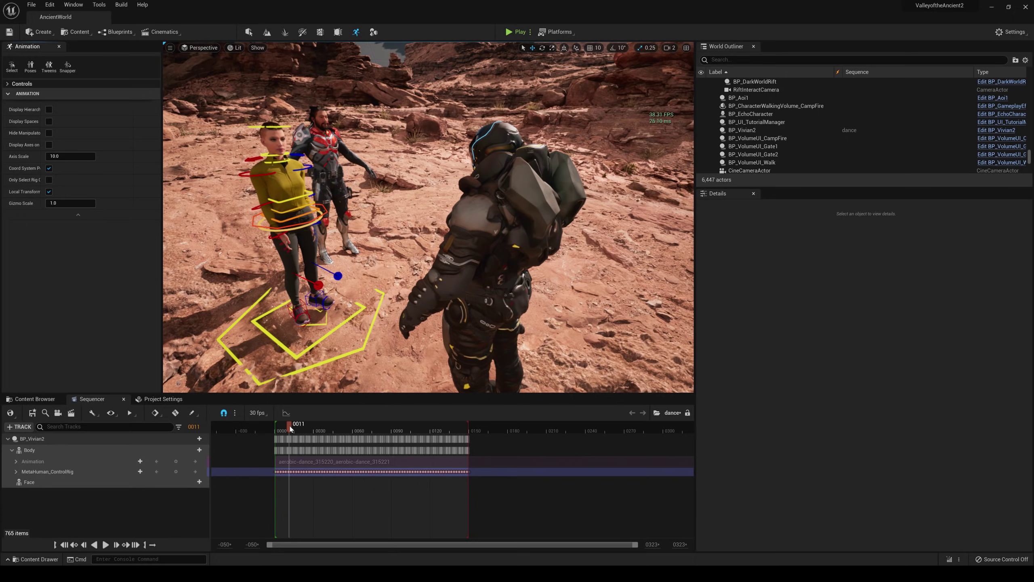
- Scrub the baked dance to frame 38 and hide the control rig manipulators
left_click_drag(291, 428, 324, 431)
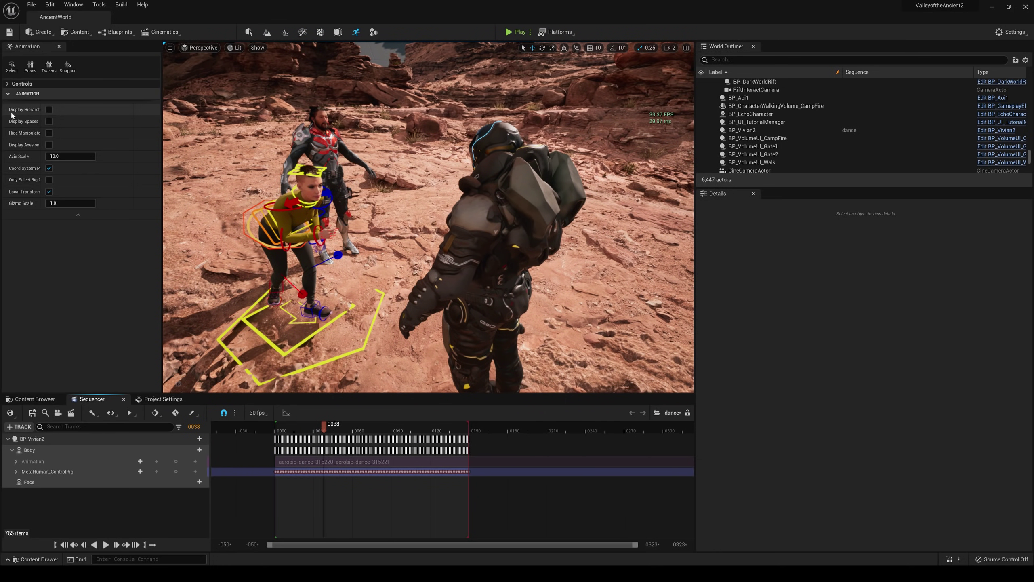
left_click(49, 134)
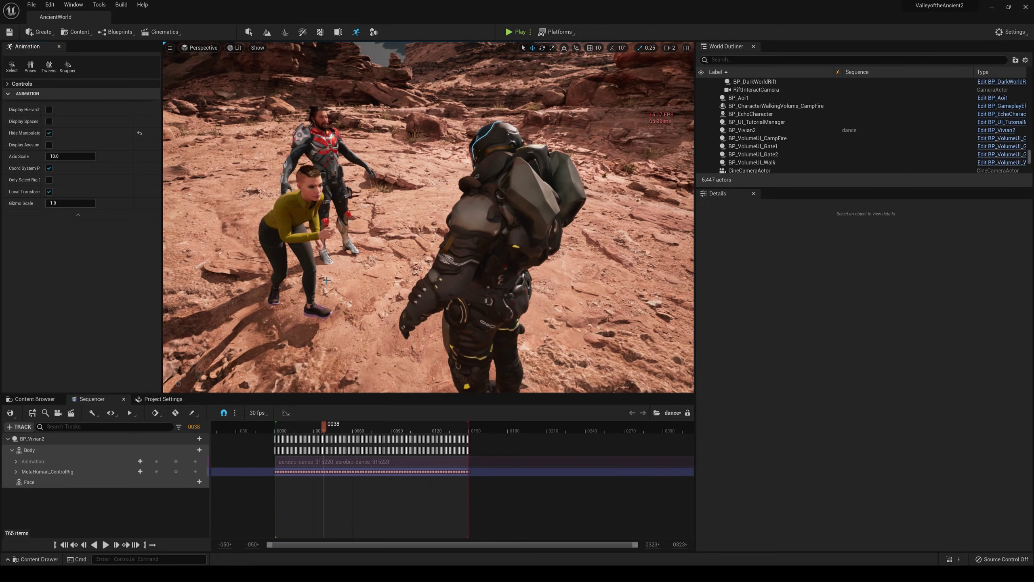
right_click_drag(428, 217, 400, 206)
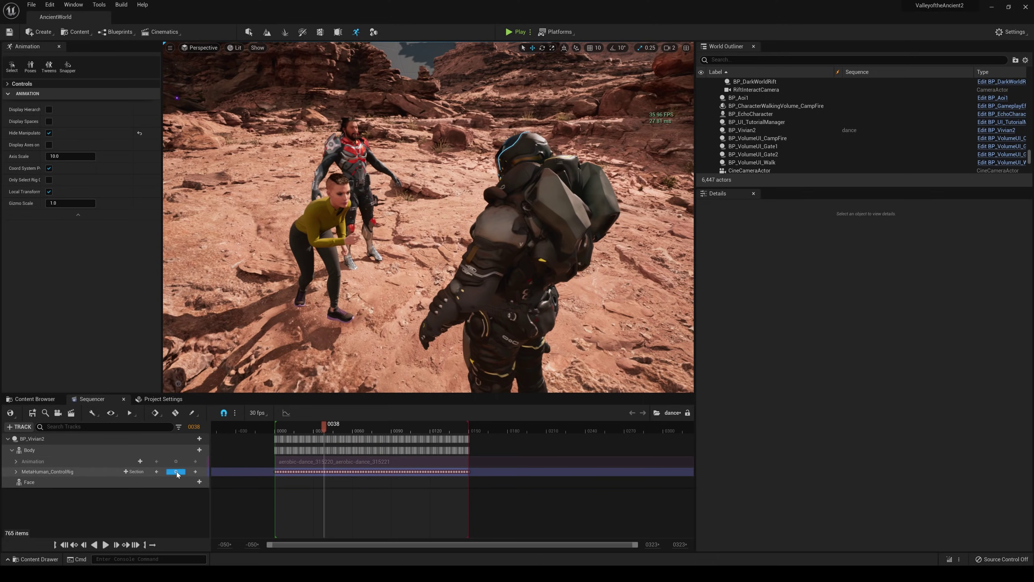
- Add an additive section to the MetaHuman_ControlRig track, start it at frame 0 and expand its controls
left_click(135, 471)
left_click(150, 490)
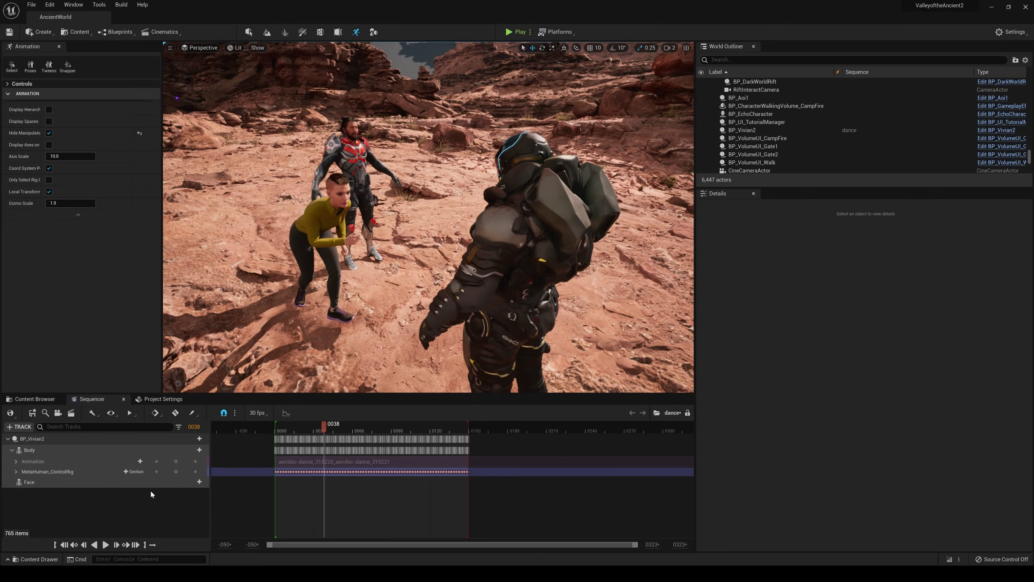
left_click_drag(325, 493, 278, 492)
left_click(72, 488)
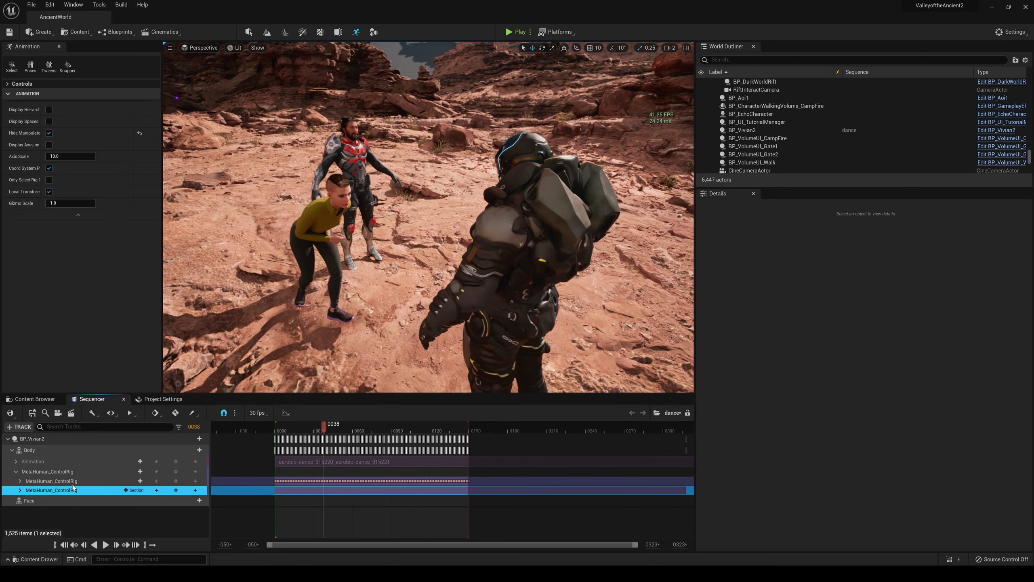
left_click(19, 491)
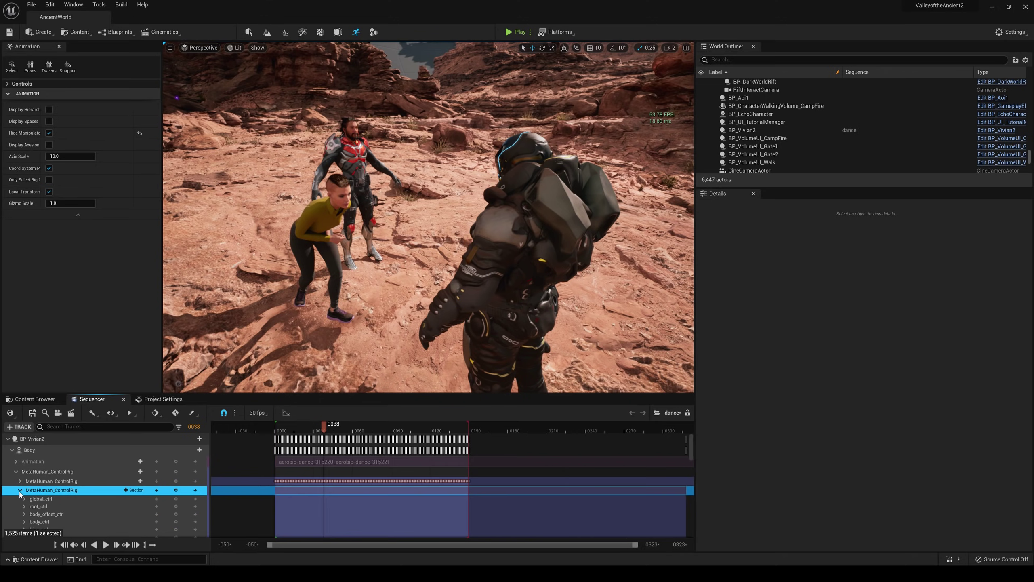
- Move to frame 10, frame BP_Vivian2 from the front and filter the sequence tracks by "arm"
left_click(289, 431)
key("w")
right_click_drag(349, 247, 320, 241)
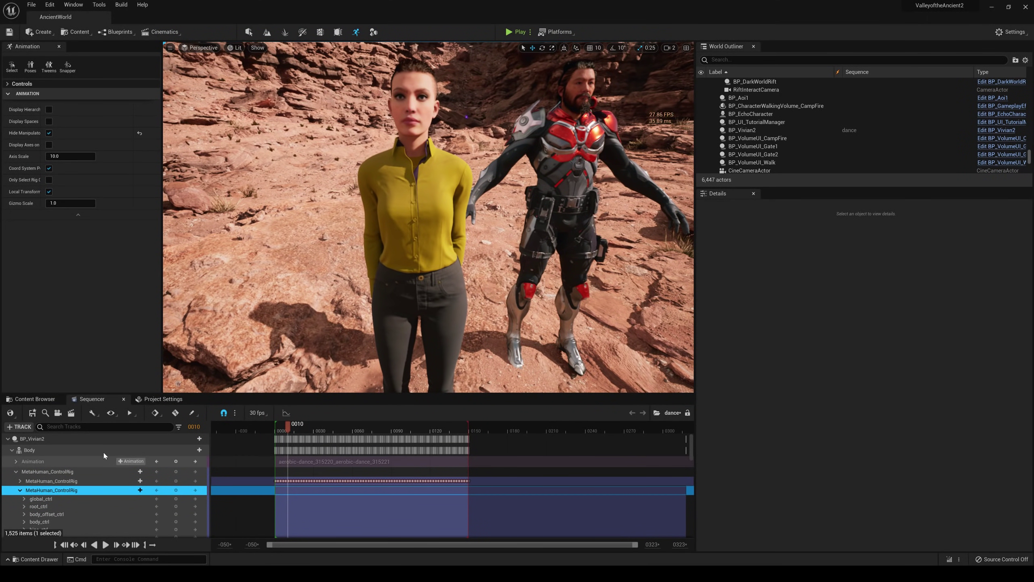
left_click(79, 425)
left_click(79, 426)
type("arm")
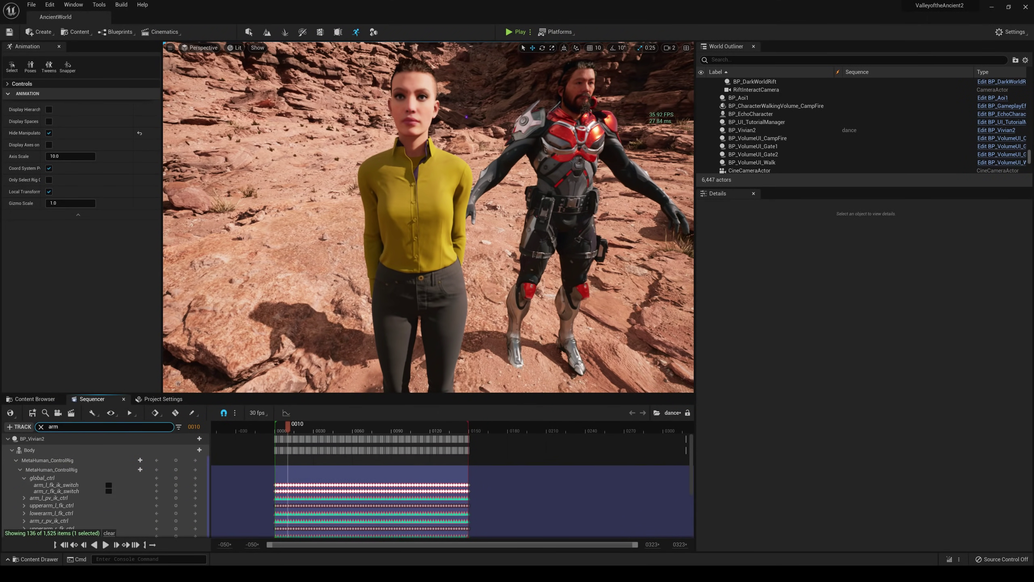
scroll(94, 496, "down", 2)
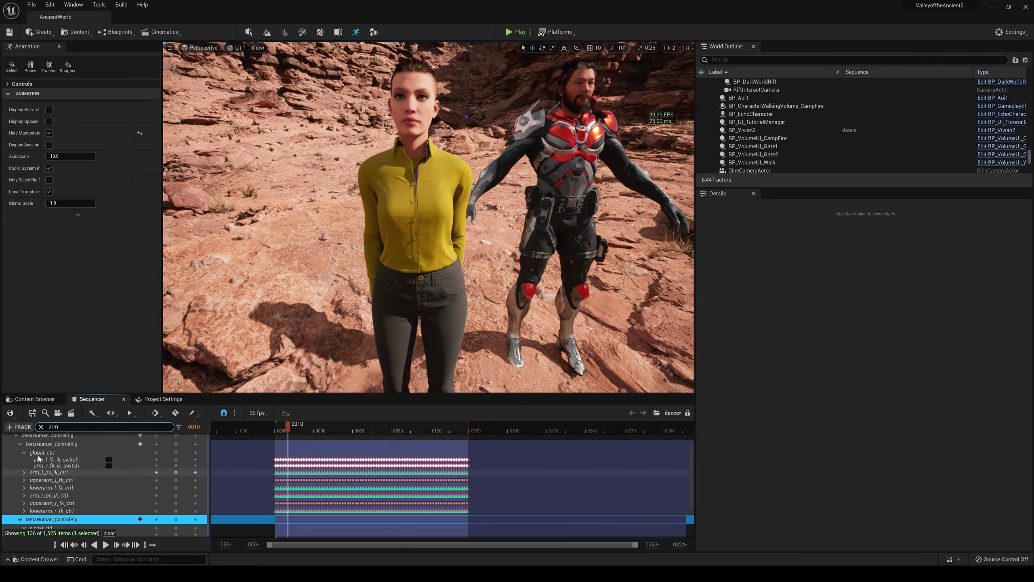
scroll(74, 493, "down", 5)
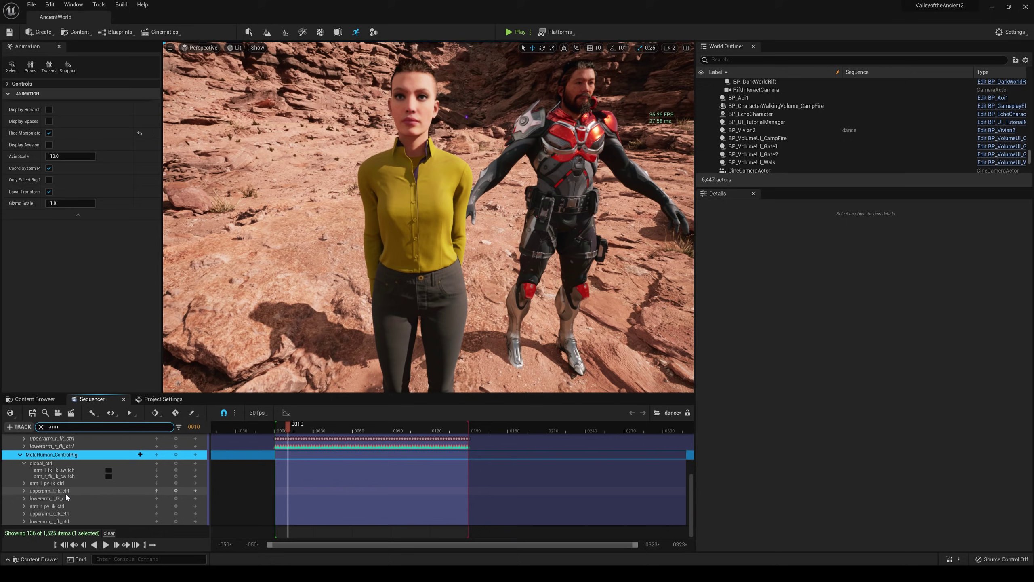
- Rotate upperarm_l_fk_ctrl in the additive section away from the body and key it at frame 10
left_click(67, 492)
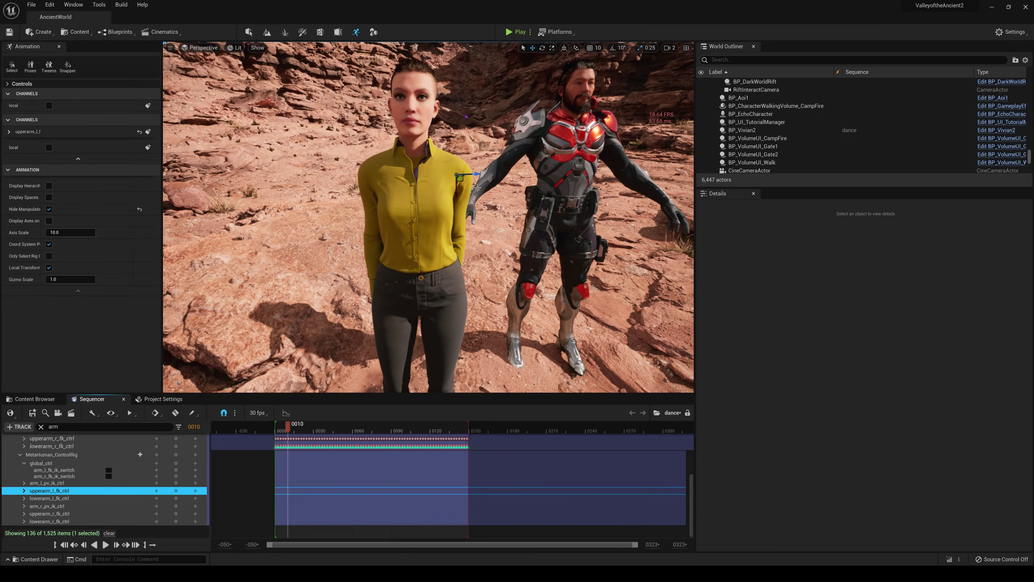
key("e")
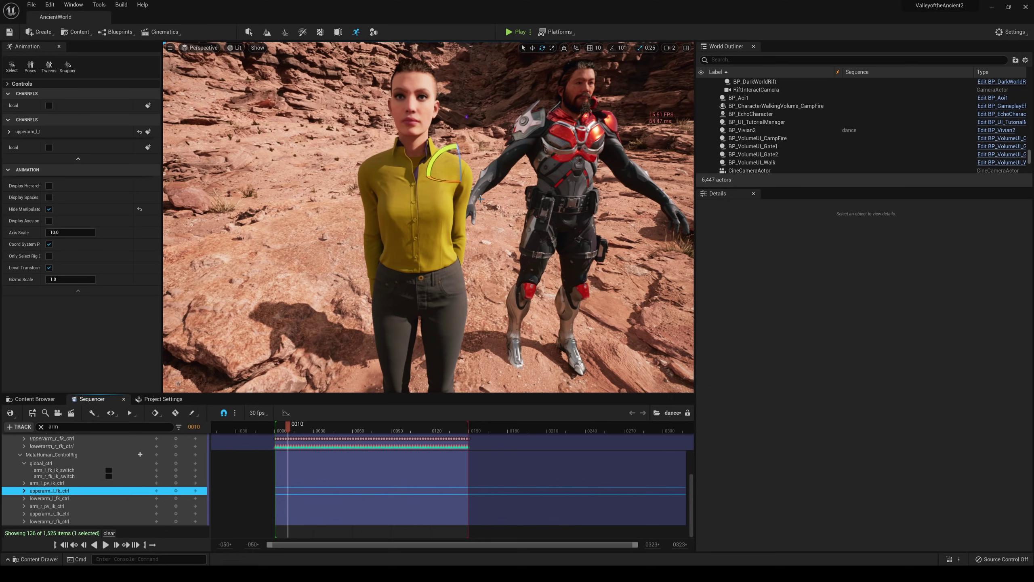
left_click_drag(451, 151, 460, 190)
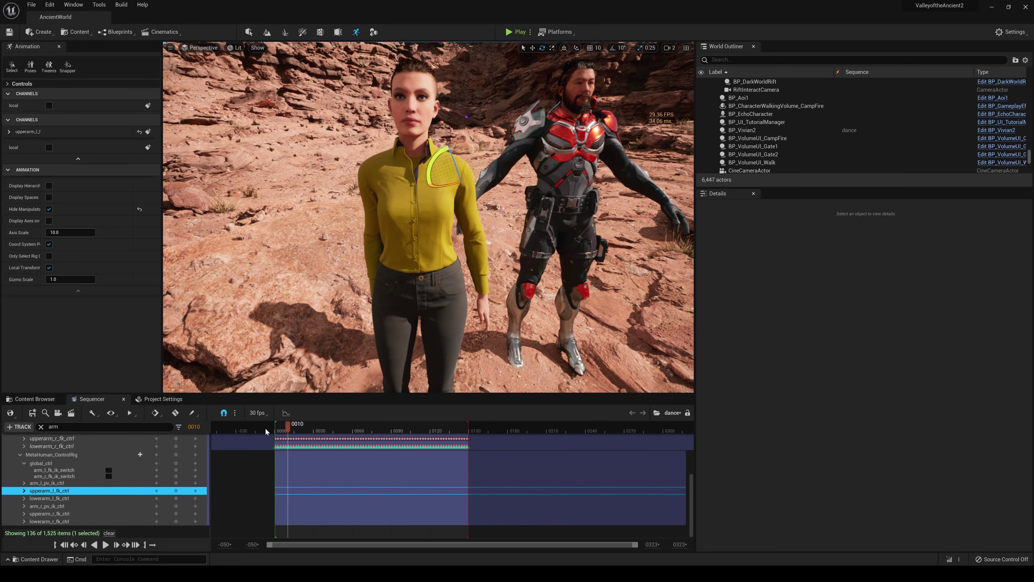
left_click(176, 491)
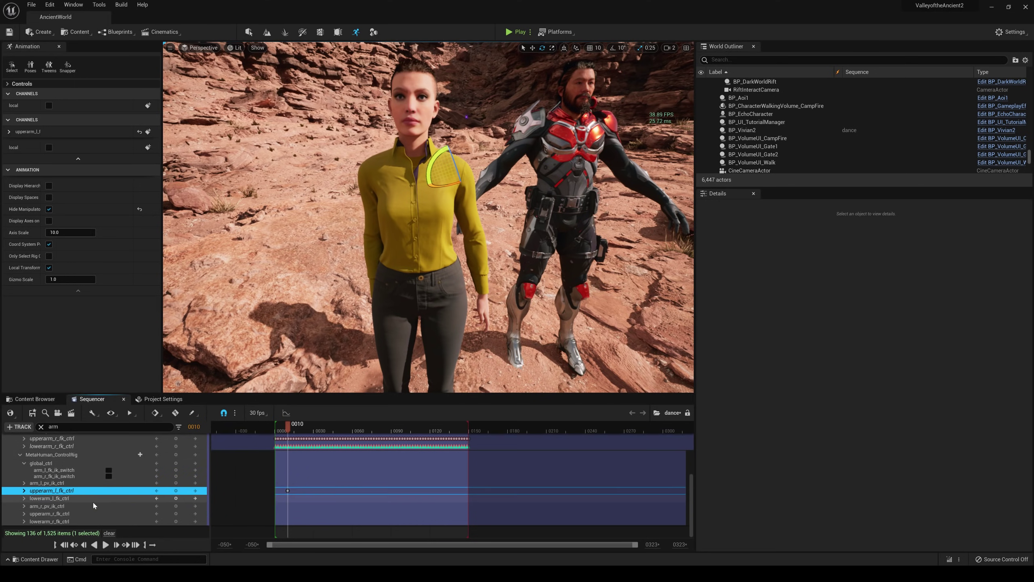
- Rotate upperarm_r_fk_ctrl in the additive section away from the body and key it at frame 10
left_click(69, 514)
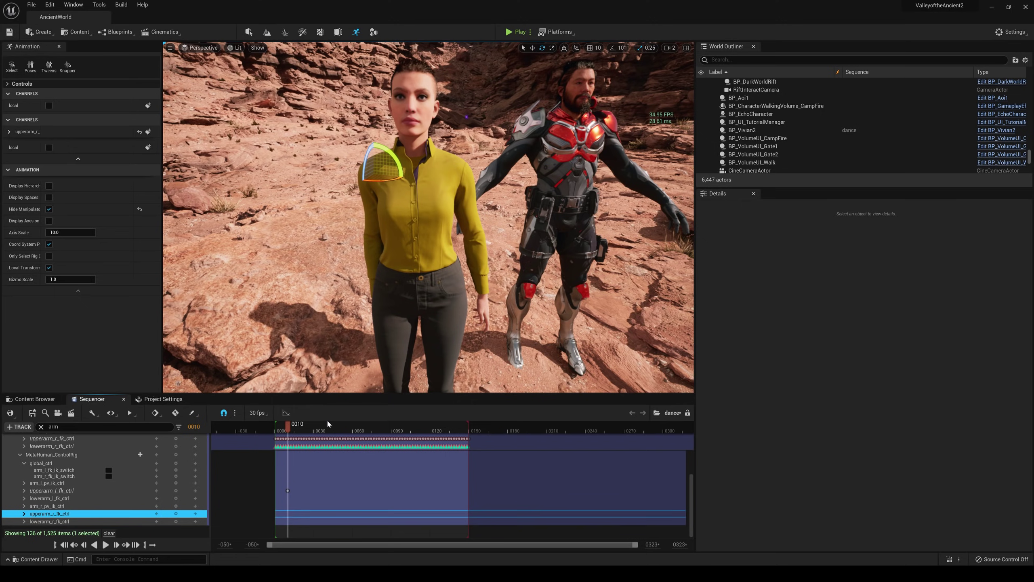
left_click_drag(393, 157, 404, 173)
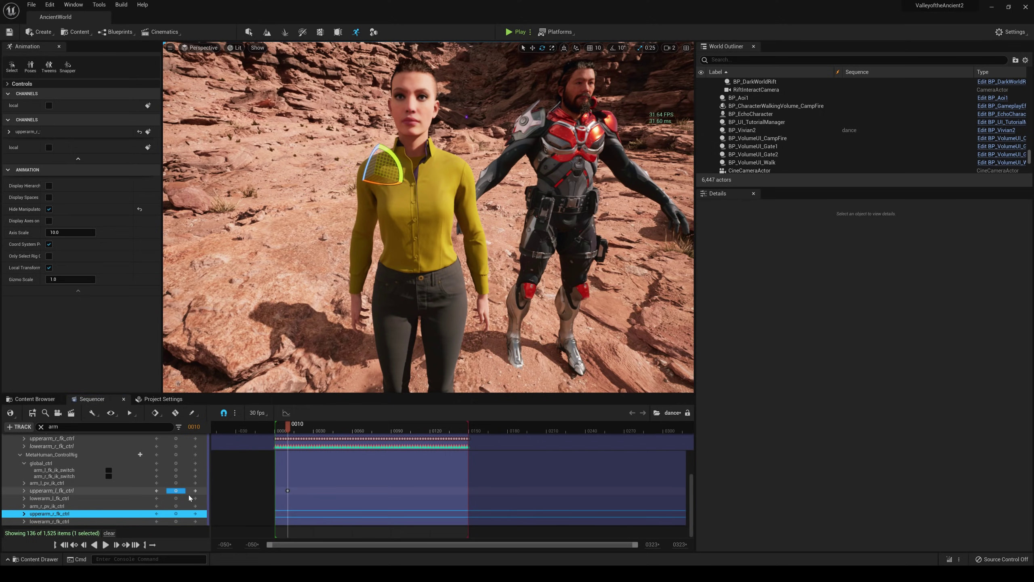
left_click(175, 513)
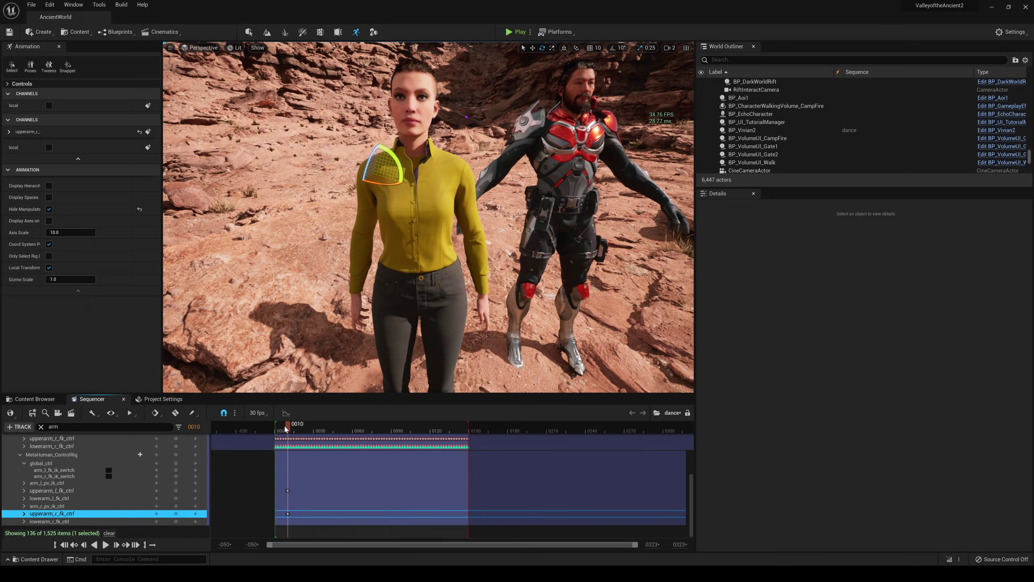
- Adjust the rotation of upperarm_r_fk_ctrl at frame 55 and key it in the additive section
left_click_drag(285, 428, 347, 440)
left_click_drag(351, 309, 403, 309, "alt")
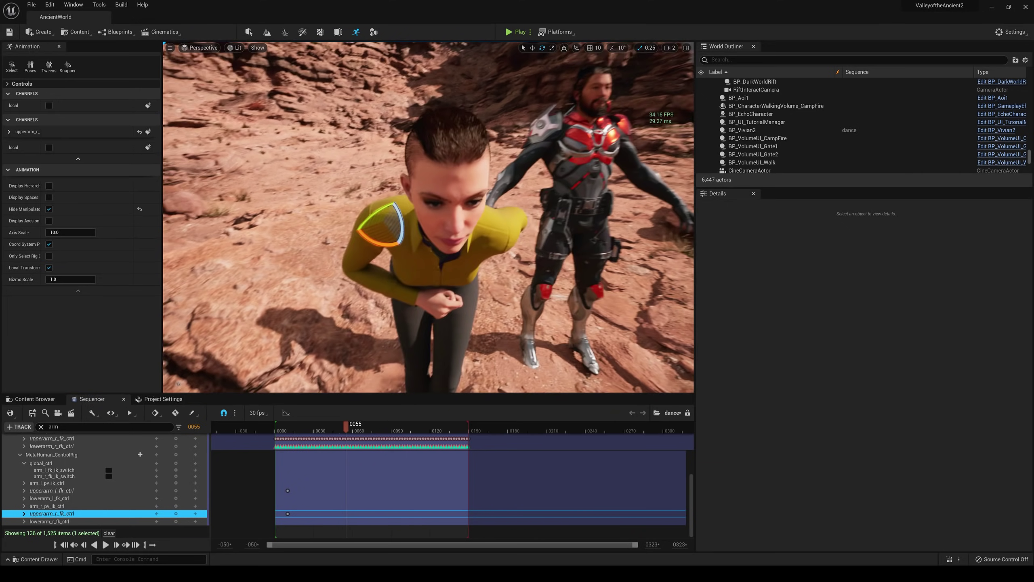
right_click_drag(403, 310, 452, 363)
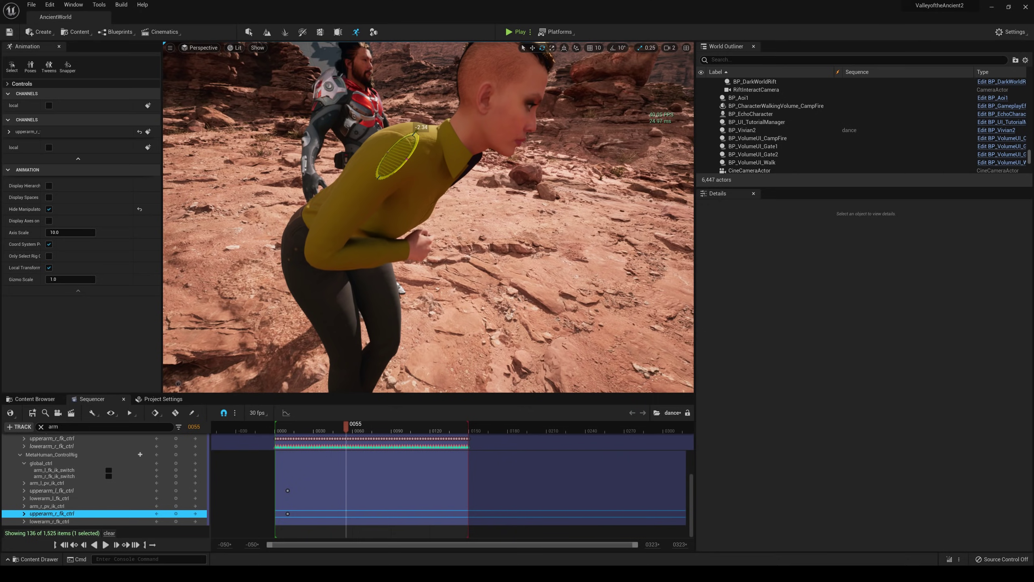
left_click(175, 514)
- Return to frame 3, frame BP_Vivian2's full body, collapse the MetaHuman_ControlRig track and play the sequence to check the arms
mouse_move(346, 425)
left_mouse_down()
mouse_move(318, 432)
mouse_move(330, 430)
left_mouse_up()
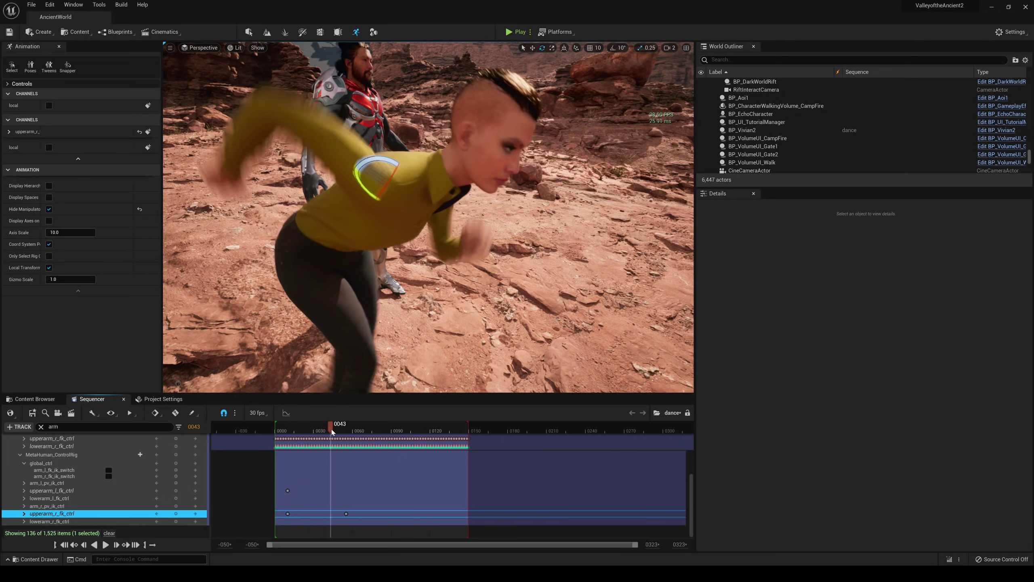
left_click(279, 431)
left_click_drag(325, 286, 203, 285, "alt")
right_click_drag(427, 216, 423, 241)
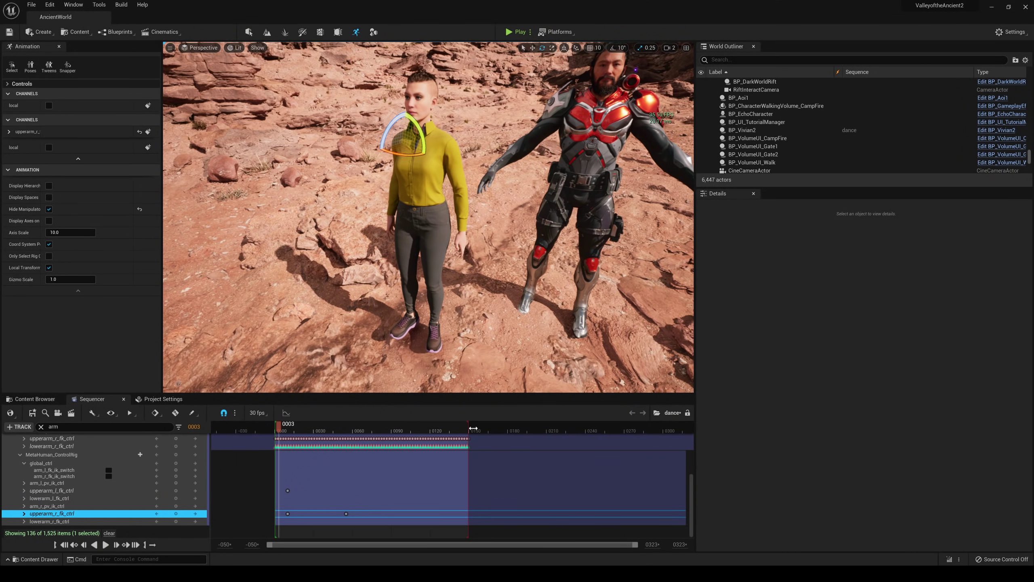
scroll(489, 472, "down", 2, "ctrl")
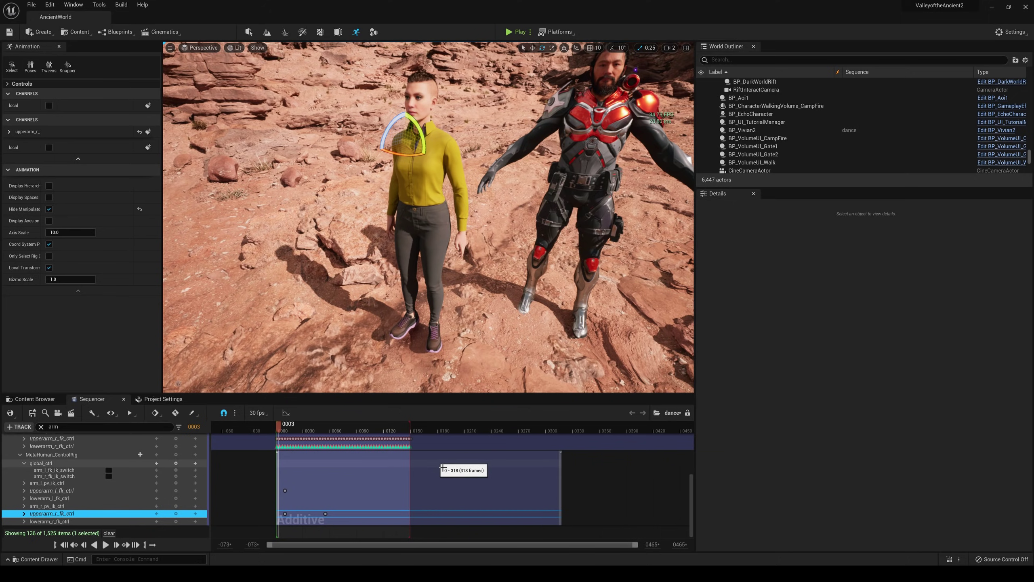
left_click(19, 455)
scroll(24, 460, "up", 2)
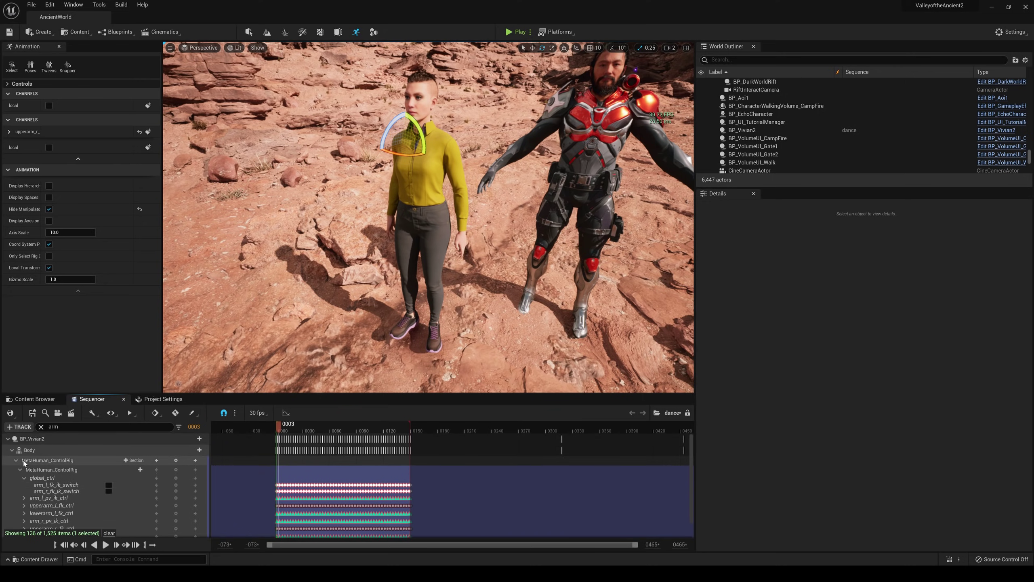
left_click(16, 460)
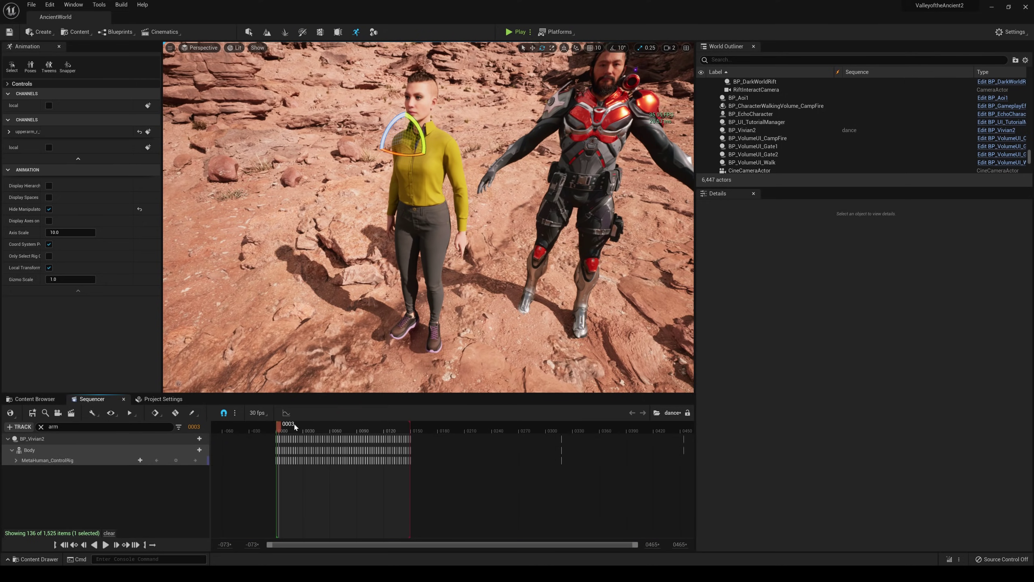
key("space")
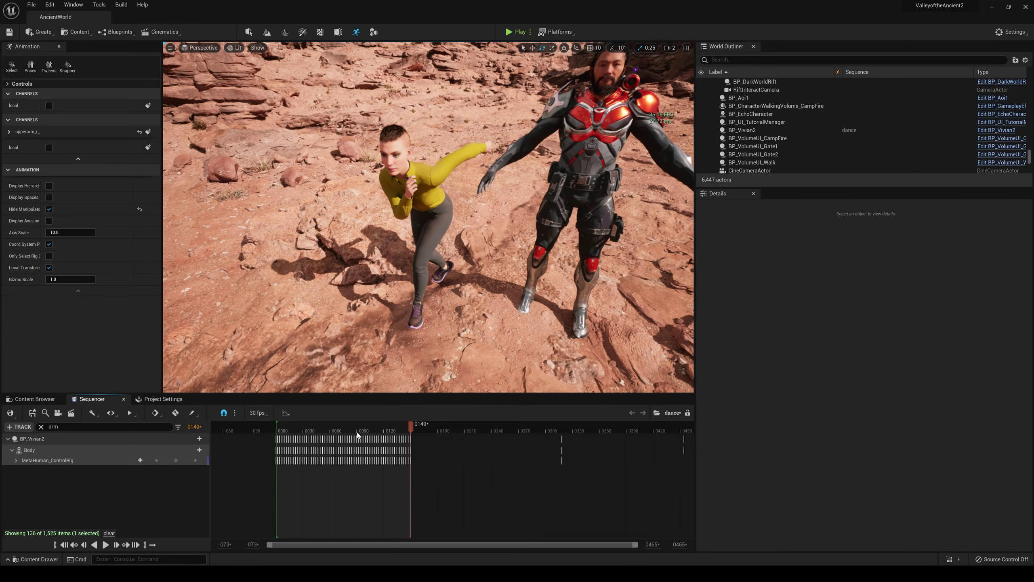
- Extend the sequence's playback end to about frame 320 and scrub through the added range back to frame 125
mouse_move(395, 434)
left_mouse_down()
mouse_move(356, 432)
mouse_move(566, 430)
left_mouse_up()
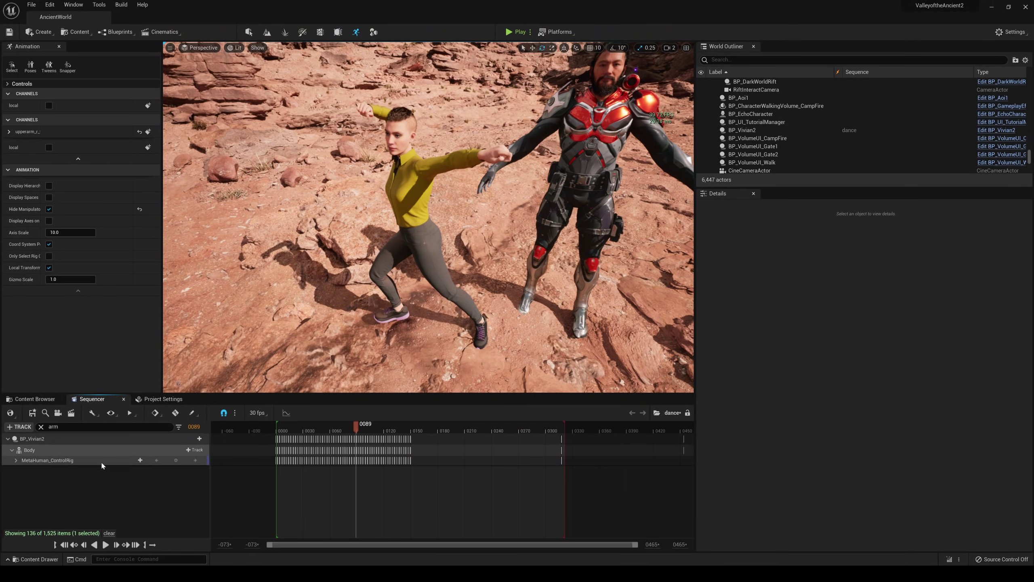
left_click(448, 431)
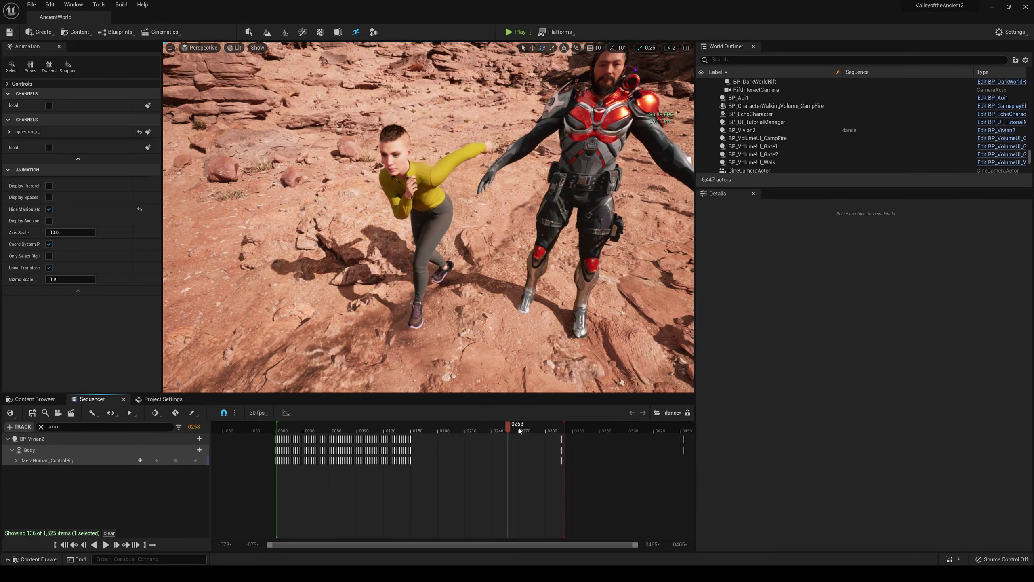
left_click_drag(519, 432, 388, 431)
- Delete the additive section from the MetaHuman_ControlRig track and select global_ctrl in the remaining baked section
left_click(98, 461)
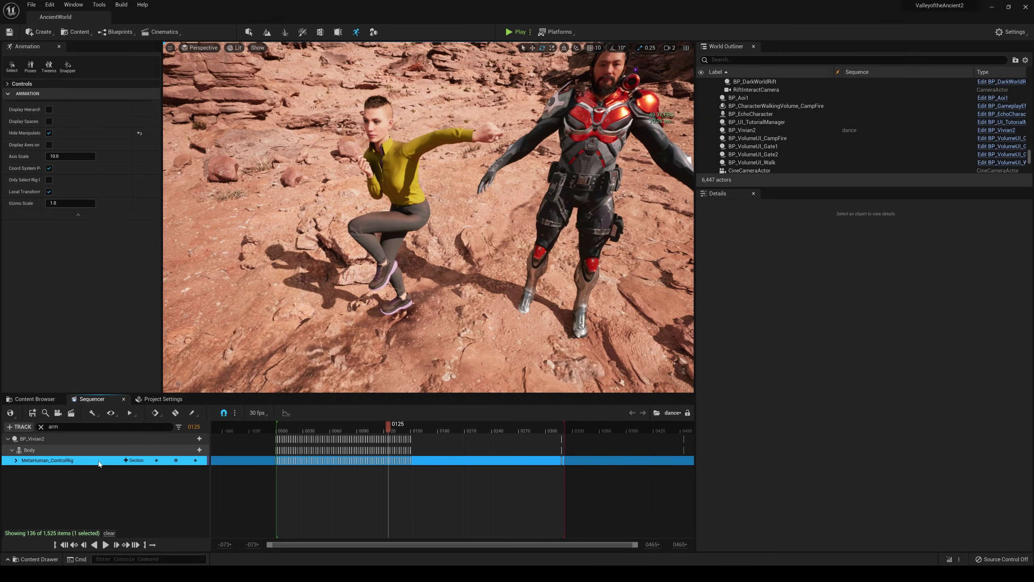
left_click(16, 461)
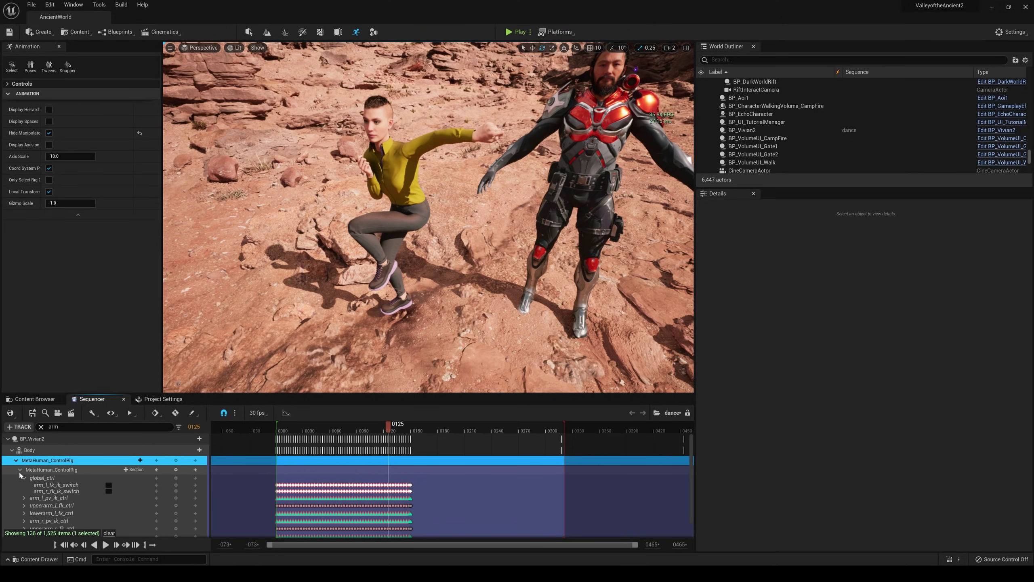
left_click(20, 469)
left_click(62, 480)
key("Delete")
left_click(65, 470)
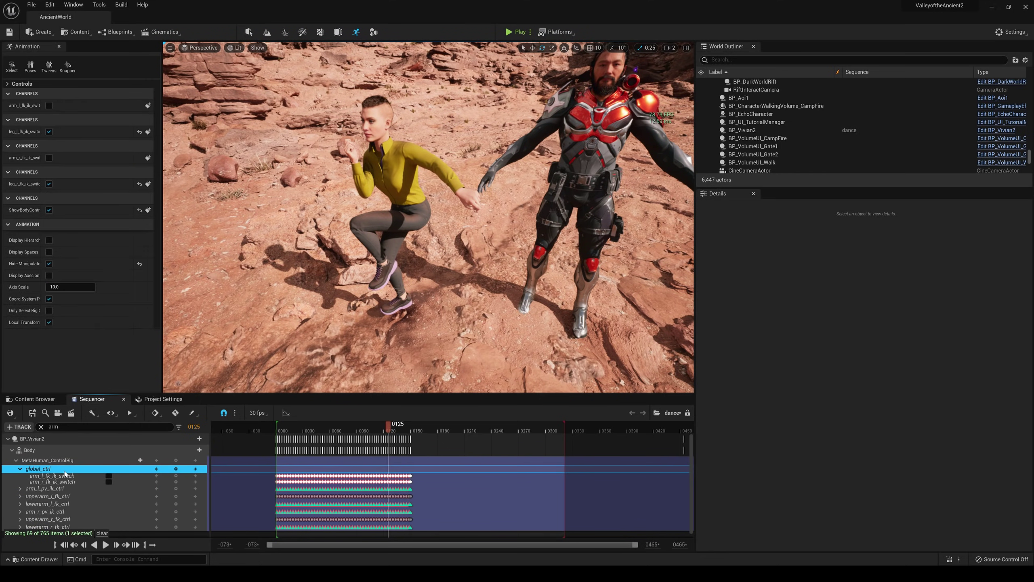
left_click(51, 461)
key("Delete")
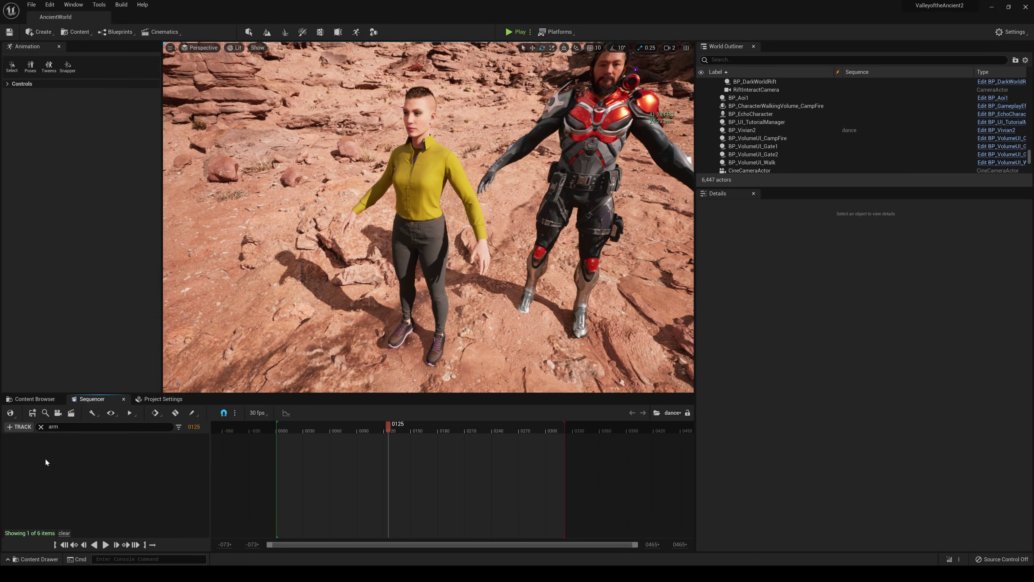
key("ctrl+z")
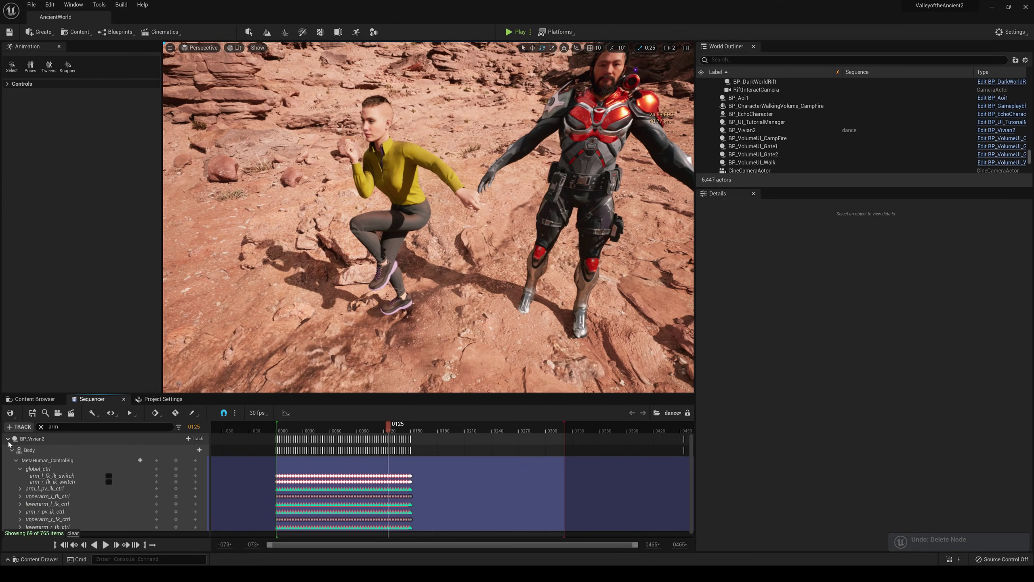
- Collapse the MetaHuman_ControlRig track under BP_Vivian2's Body and delete it
left_click(8, 438)
left_click(7, 439)
left_click(15, 460)
left_click(44, 460)
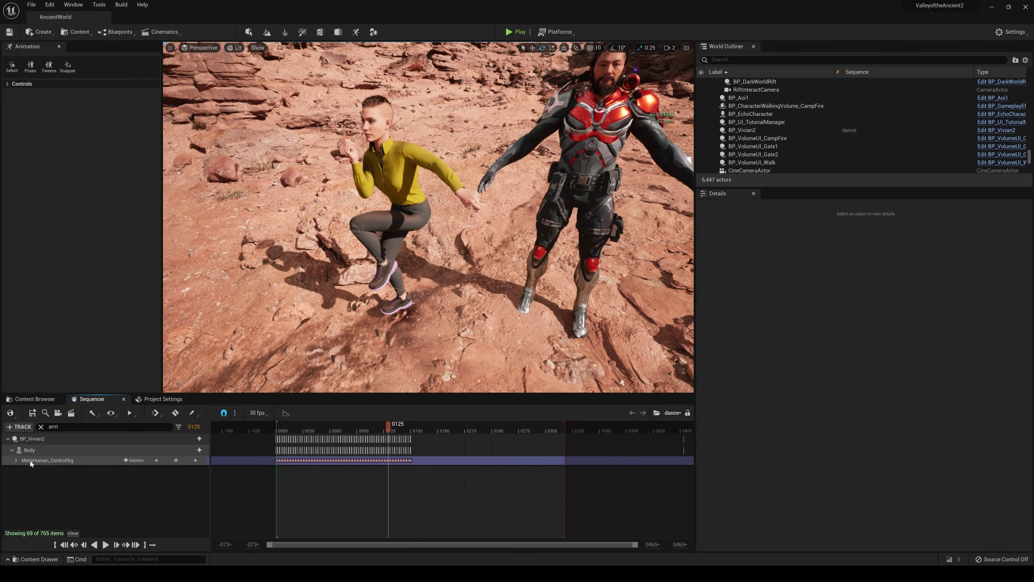
key("Delete")
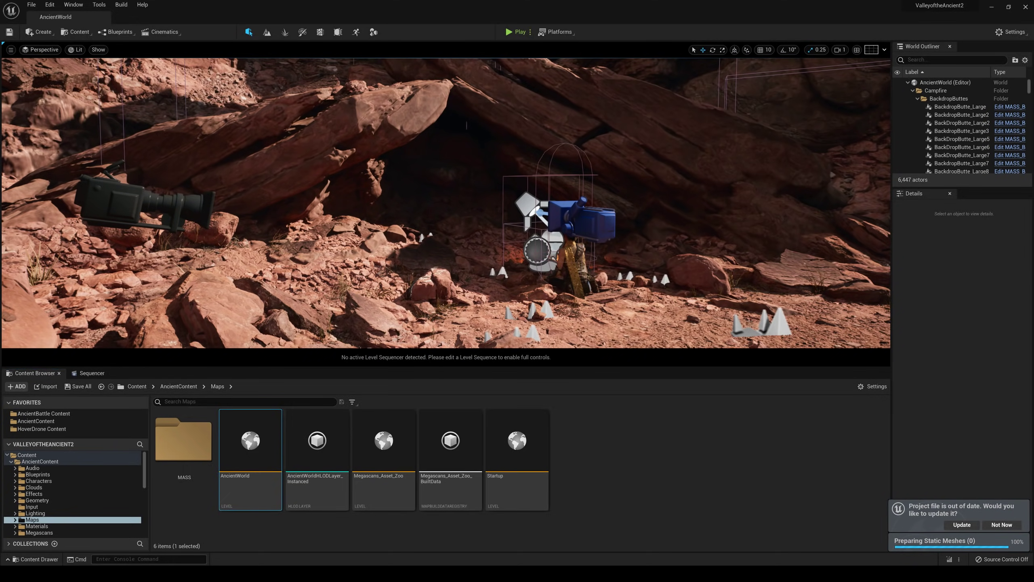
- Set the viewport camera speed to 3 and fly out of the cave area toward the characters
right_click_drag(730, 132, 721, 110)
left_click(839, 50)
key("w")
key("g")
right_click(646, 123)
left_click(838, 51)
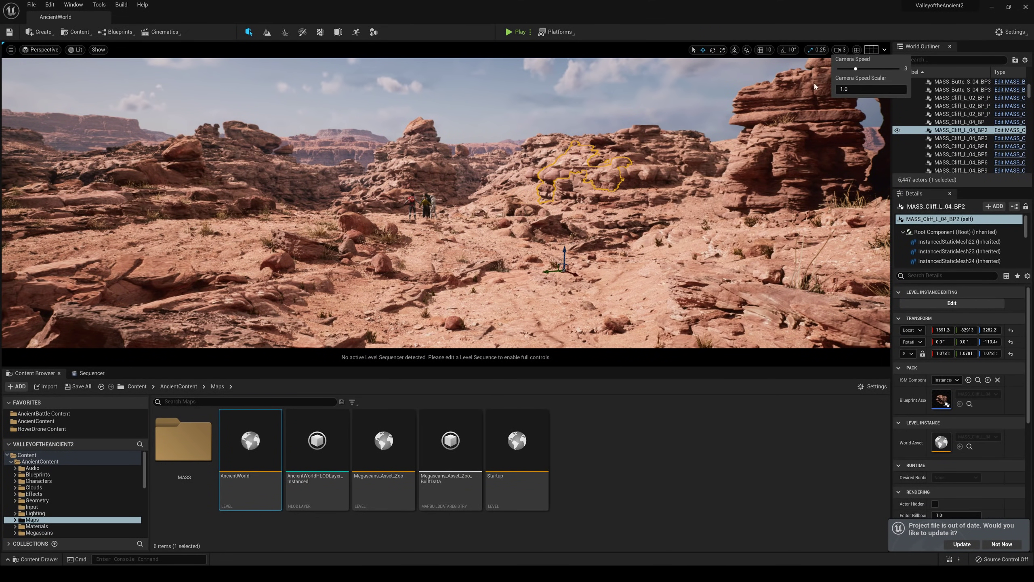
- Create a new level sequence named dance and save it in the Content folder
left_click(161, 32)
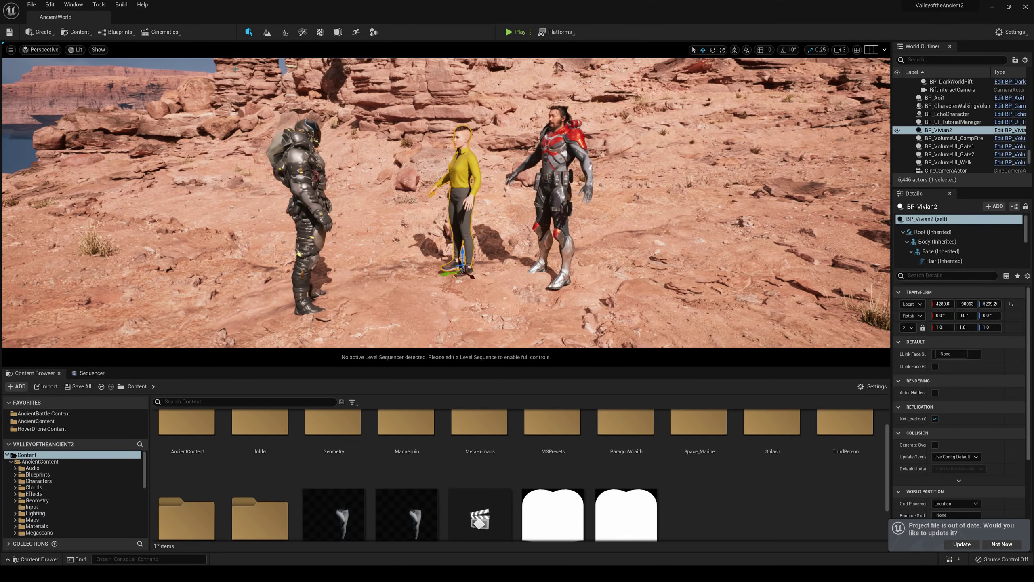
left_click(161, 32)
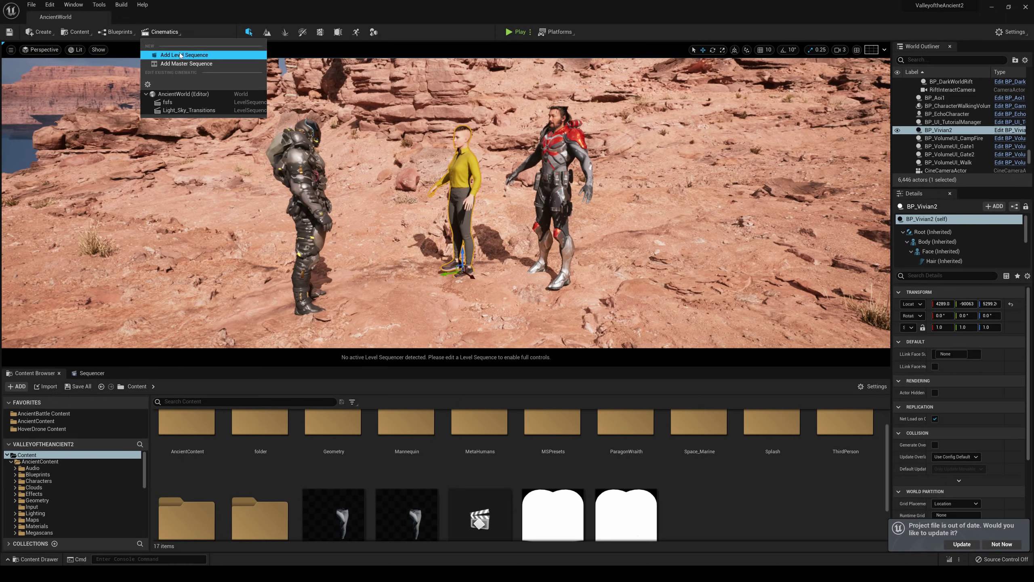
left_click(180, 55)
type("dance")
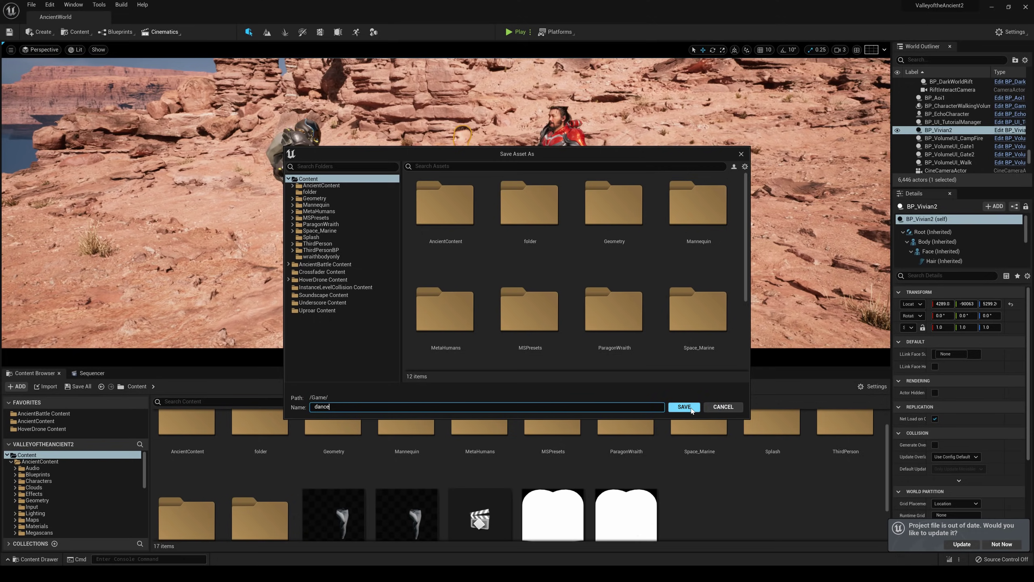
left_click(688, 407)
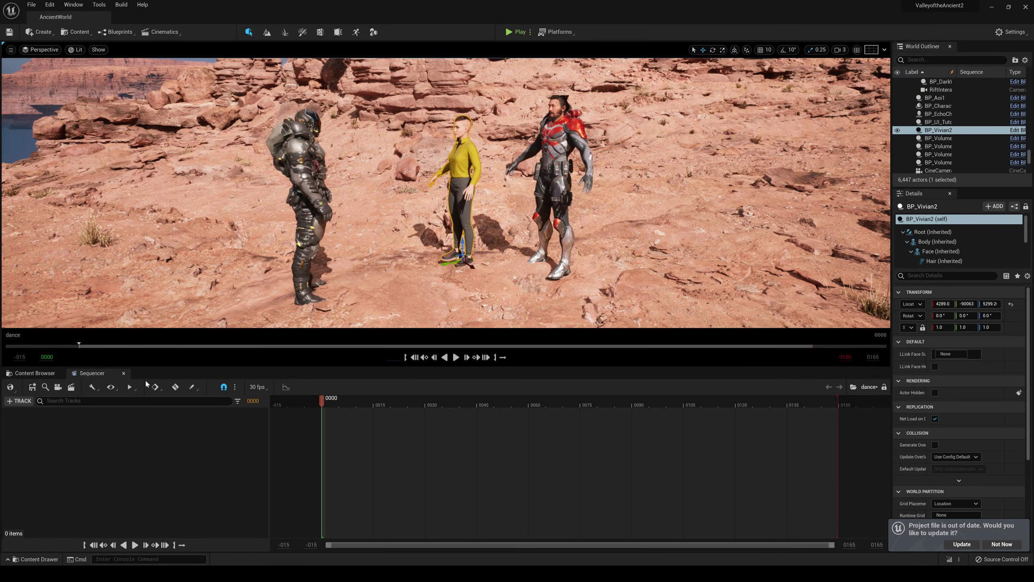
- Add the selected BP_Vivian2 actor to the dance sequence
left_click(19, 404)
mouse_move(55, 414)
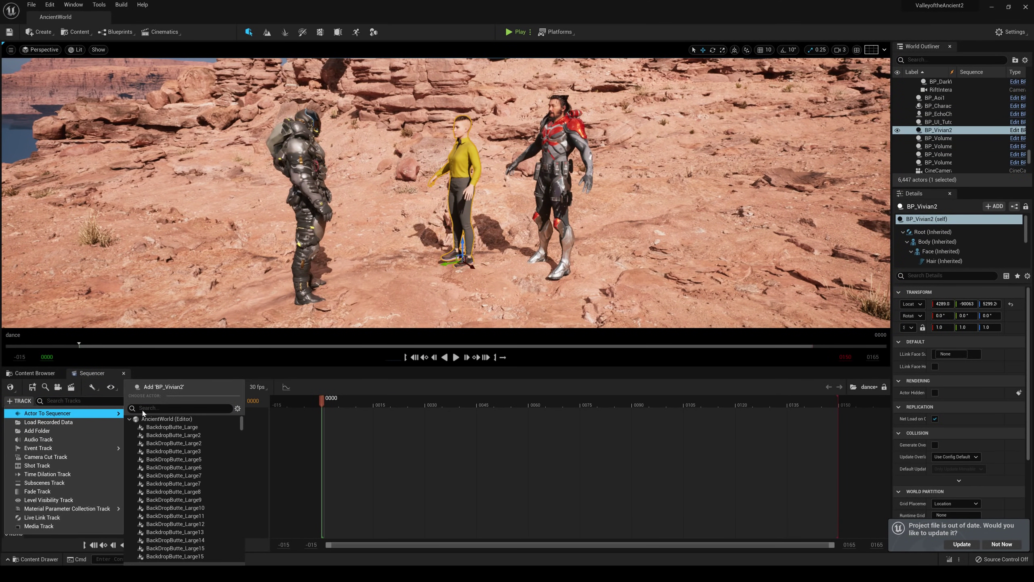
left_click(161, 387)
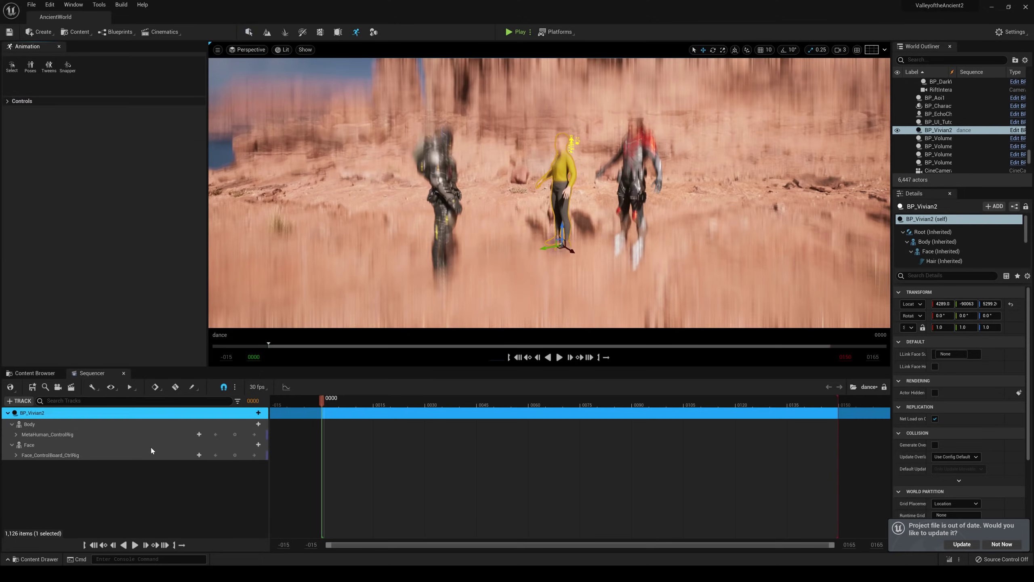
- Delete the MetaHuman_ControlRig and Face_ControlBoard_CtrlRig tracks, and save all unsaved levels and assets
left_click(55, 434)
key("Delete")
left_click(57, 448)
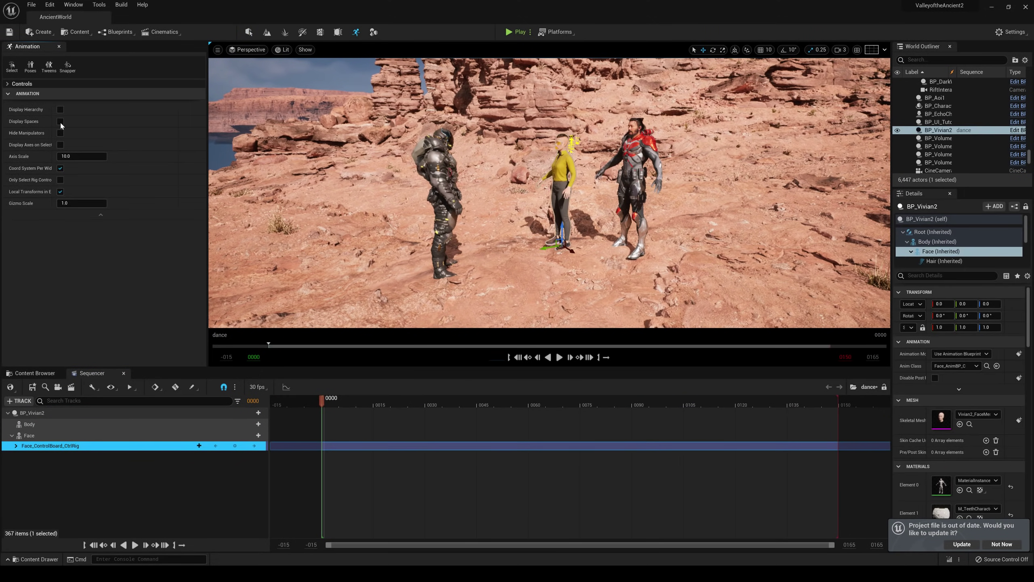
key("Delete")
left_click(31, 5)
left_click(54, 79)
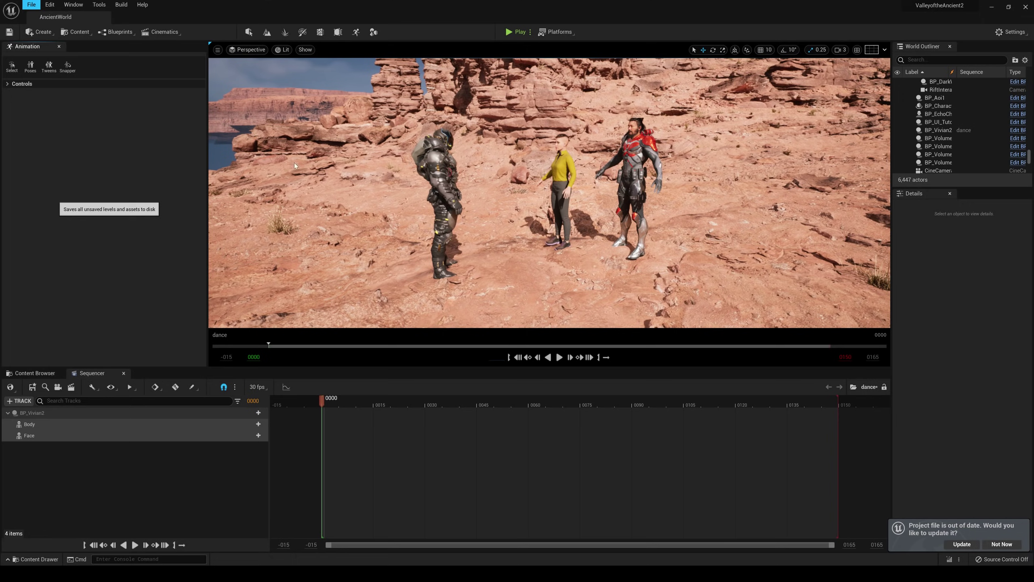
- Add the aerobic-dance_315220 animation to BP_Vivian2's Body and extend the sequence's playback end to the end of the clip
left_click(258, 426)
mouse_move(311, 23)
left_click(433, 81)
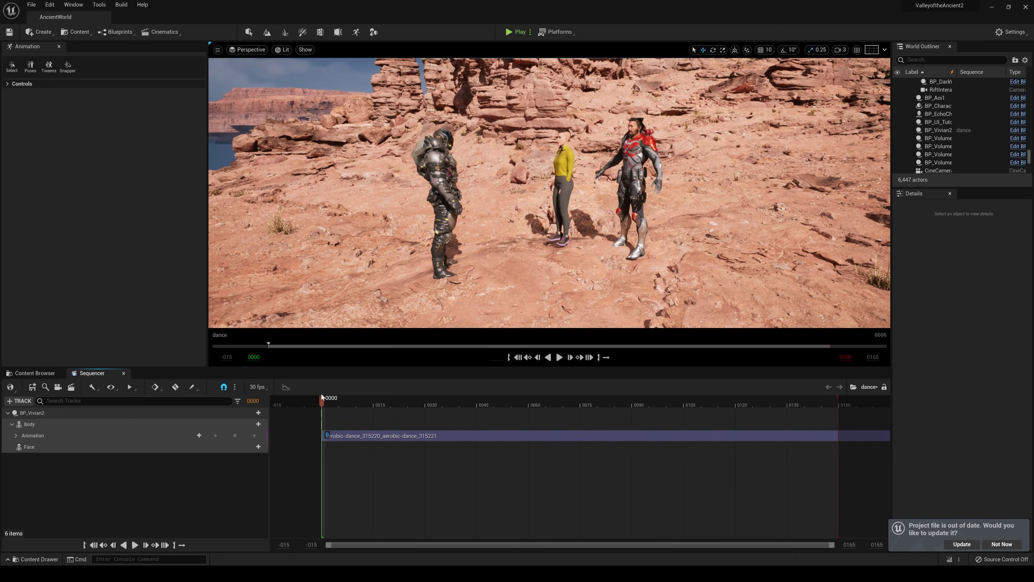
scroll(459, 451, "down", 3, "ctrl")
scroll(360, 414, "down", 5, "ctrl")
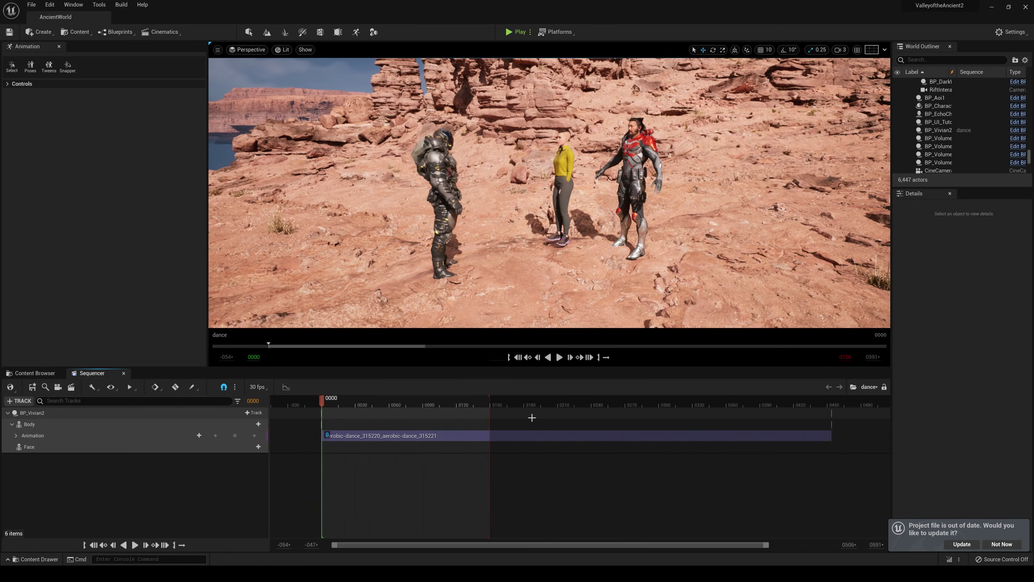
left_click_drag(423, 403, 638, 413)
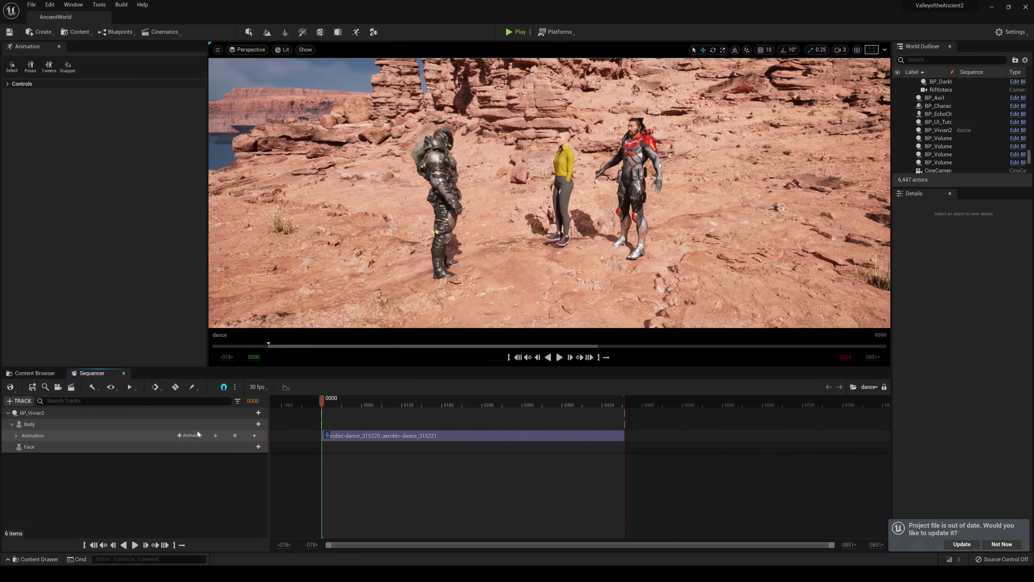
- Bake the Body animation to MetaHuman_ControlRig with Reduce Keys left off
left_click(245, 424)
right_click(256, 425)
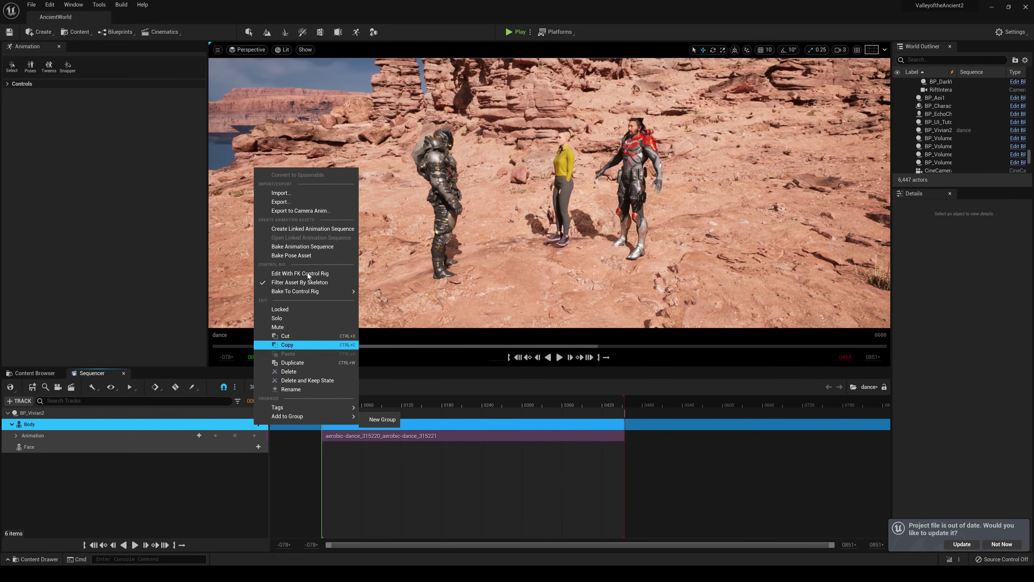
mouse_move(294, 291)
left_click(387, 307)
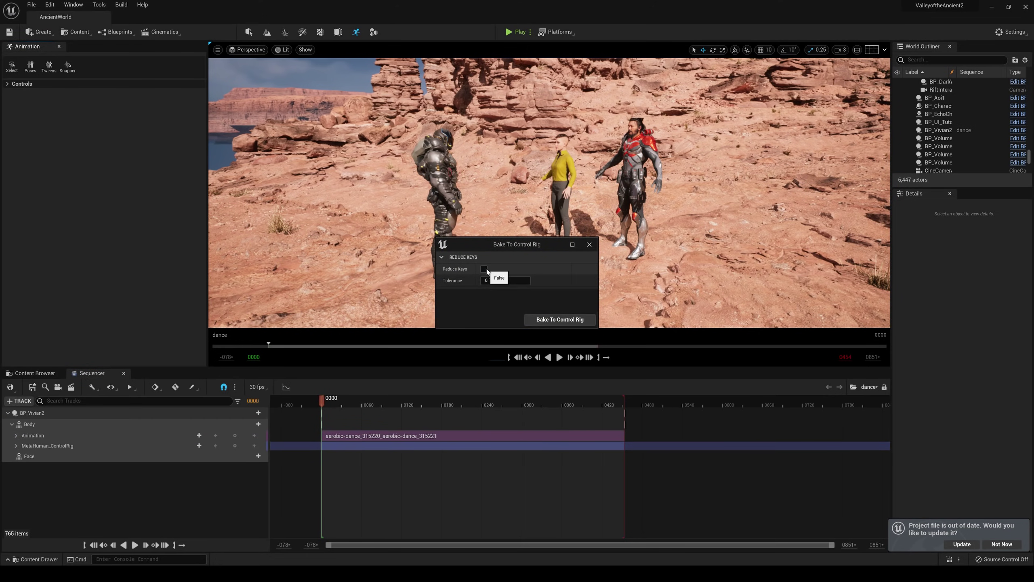
left_click(560, 319)
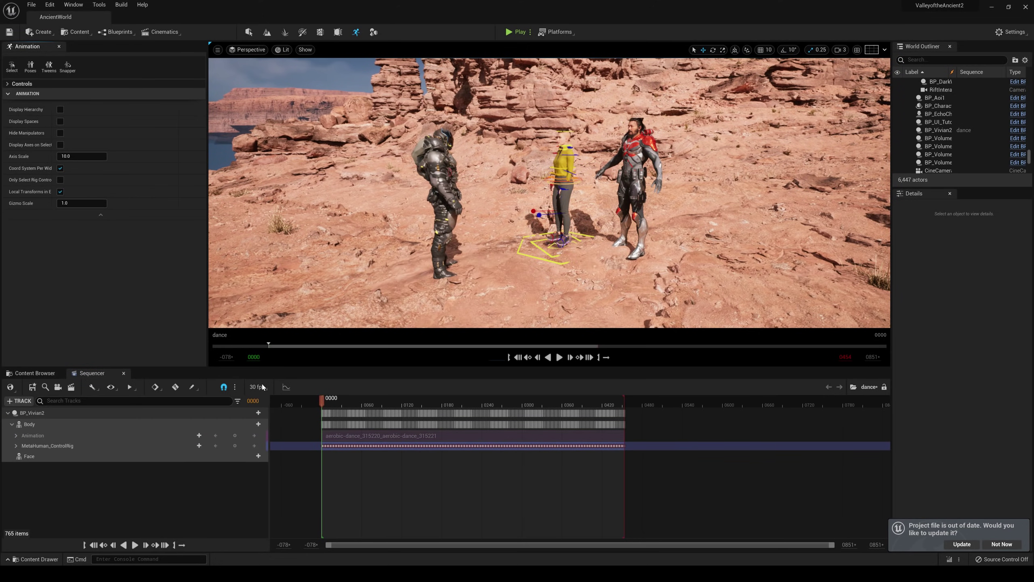
- Add an additive section to the MetaHuman_ControlRig track and filter the sequencer tracks by "arm"
left_click(198, 445)
left_click(206, 466)
right_click_drag(497, 224, 497, 198)
type("arm")
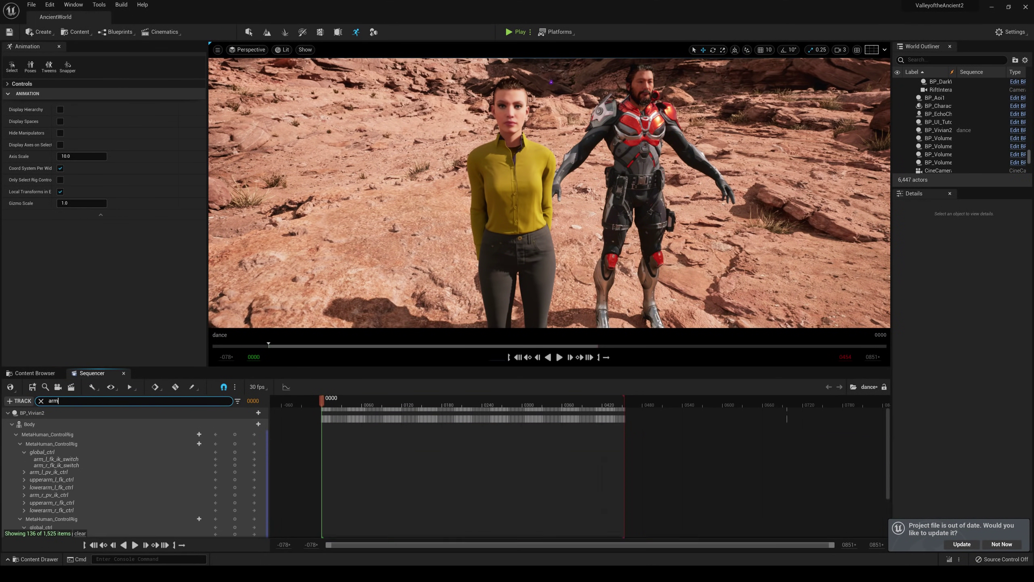
- Rotate upperarm_l_fk_ctrl in the additive section to move the arm away from the body and key it at frame 0
scroll(64, 497, "down", 3)
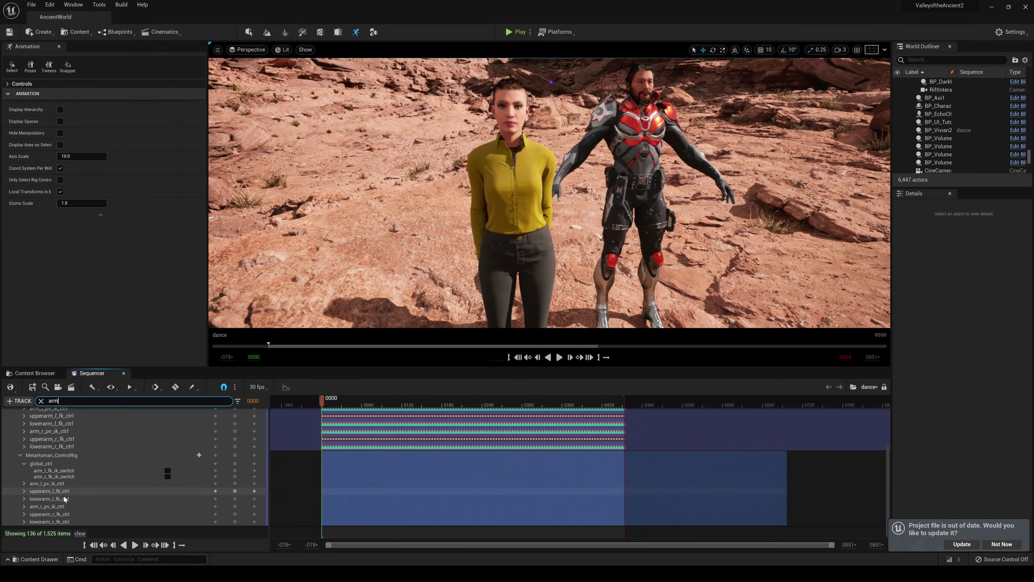
left_click(62, 491)
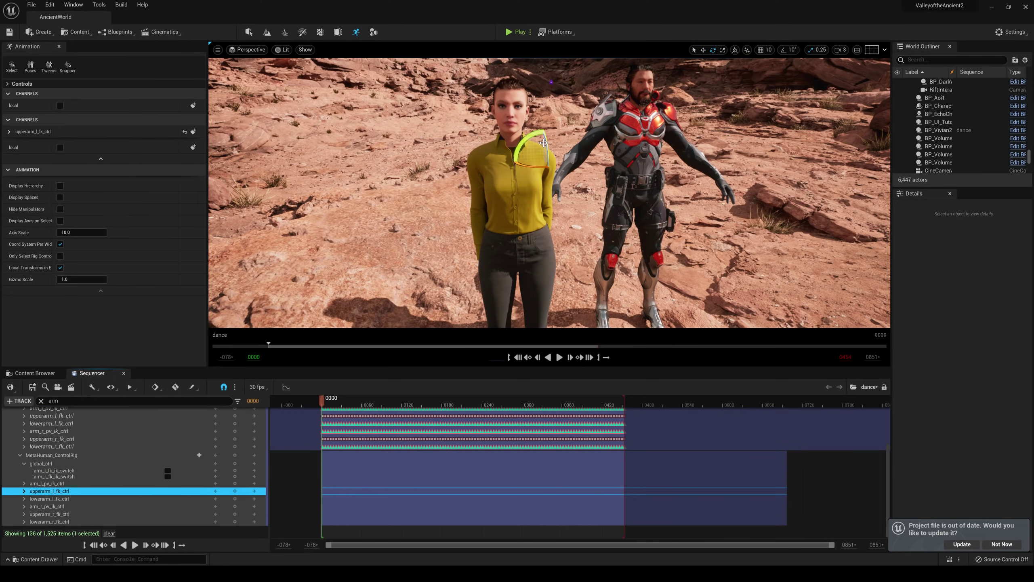
left_click_drag(543, 143, 548, 146)
left_click_drag(550, 191, 550, 192)
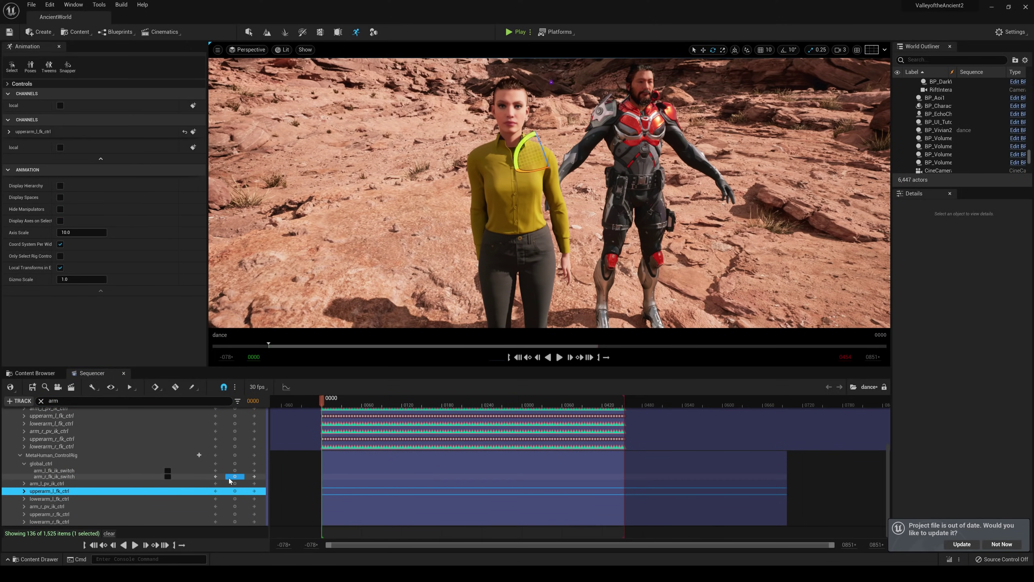
left_click(235, 491)
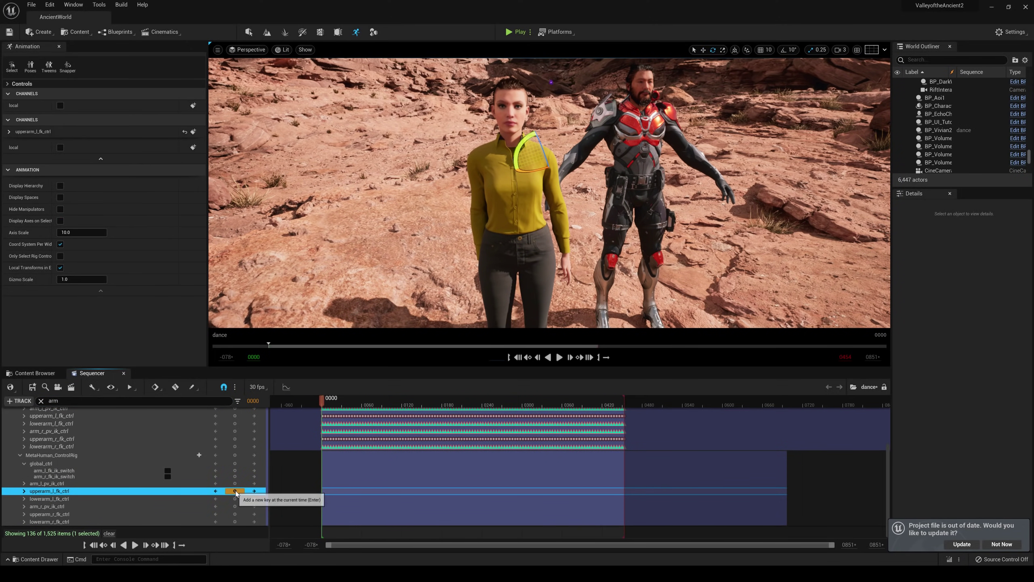
- Rotate upperarm_r_fk_ctrl in the additive section to move the arm away from the body and key it at frame 0
left_click(82, 515)
left_click_drag(511, 158, 509, 179)
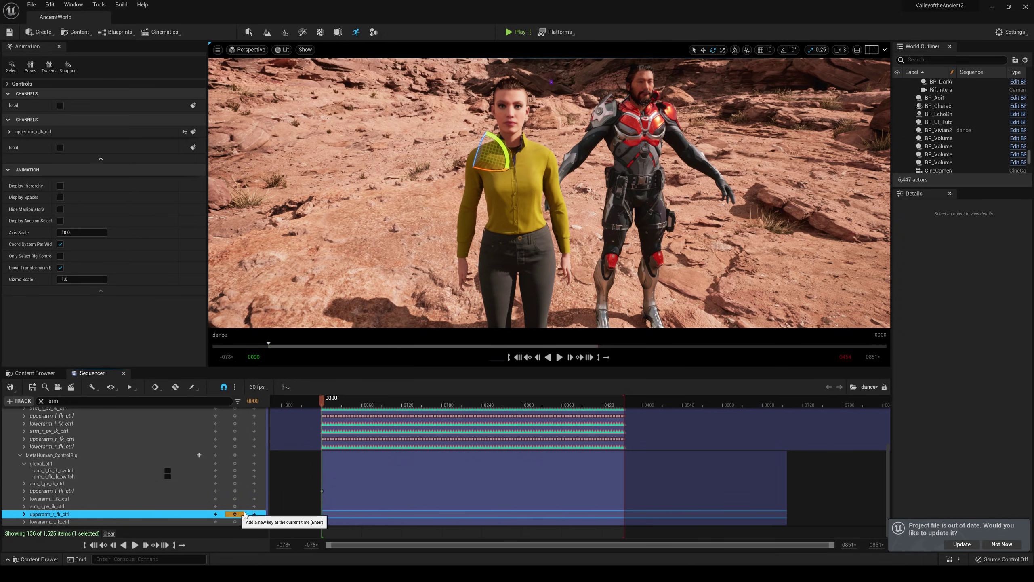
left_click(235, 514)
- Scrub to frame 59, return near the start and play the dance to check the adjusted arms
left_click_drag(330, 404, 361, 404)
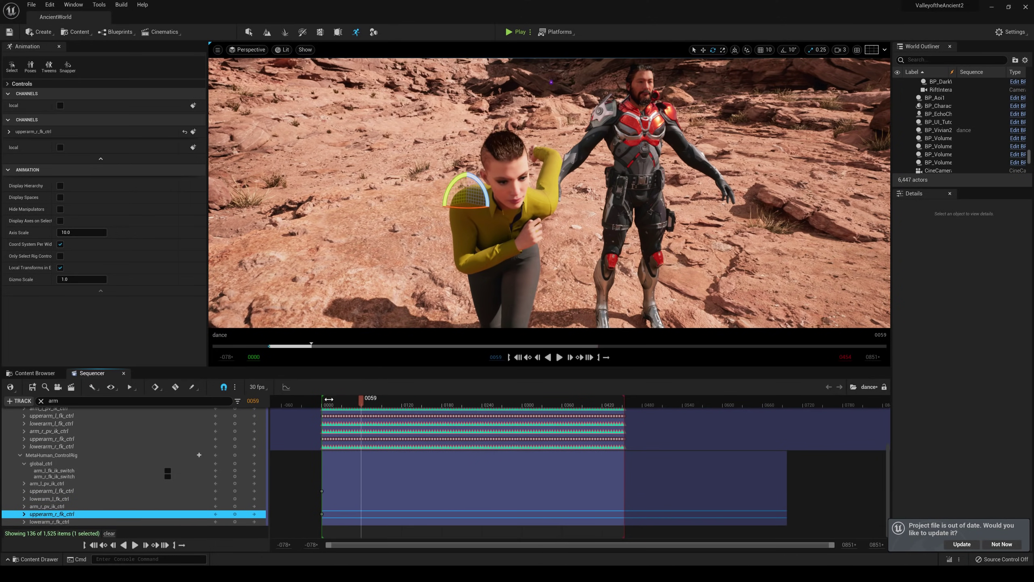
left_click(328, 405)
key("space")
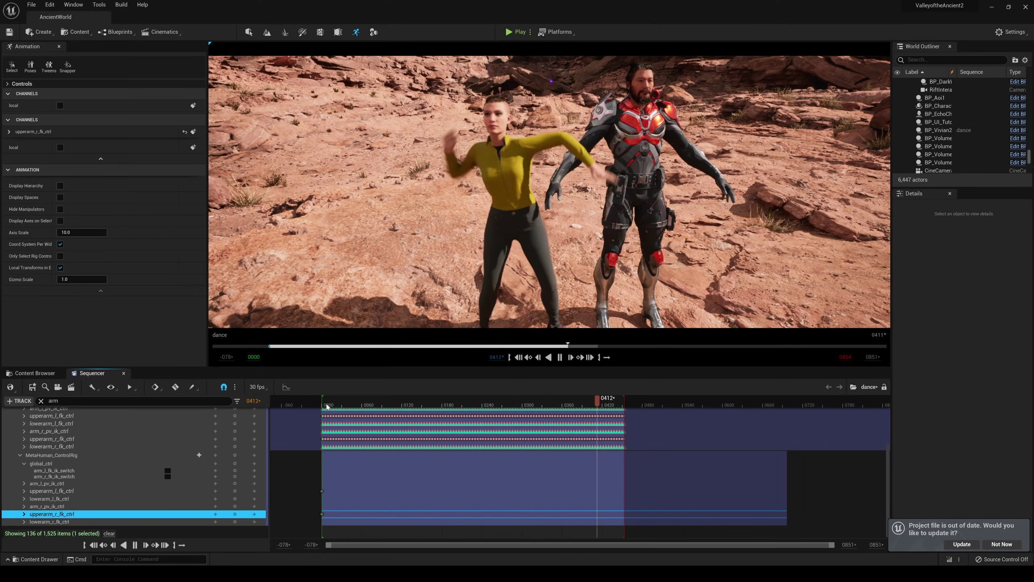
key("space")
- Select BP_Vivian2 in the sequence and turn on Hide Manipulators for the control rig
right_click_drag(322, 240, 273, 240)
key("s")
right_click_drag(554, 207, 558, 210)
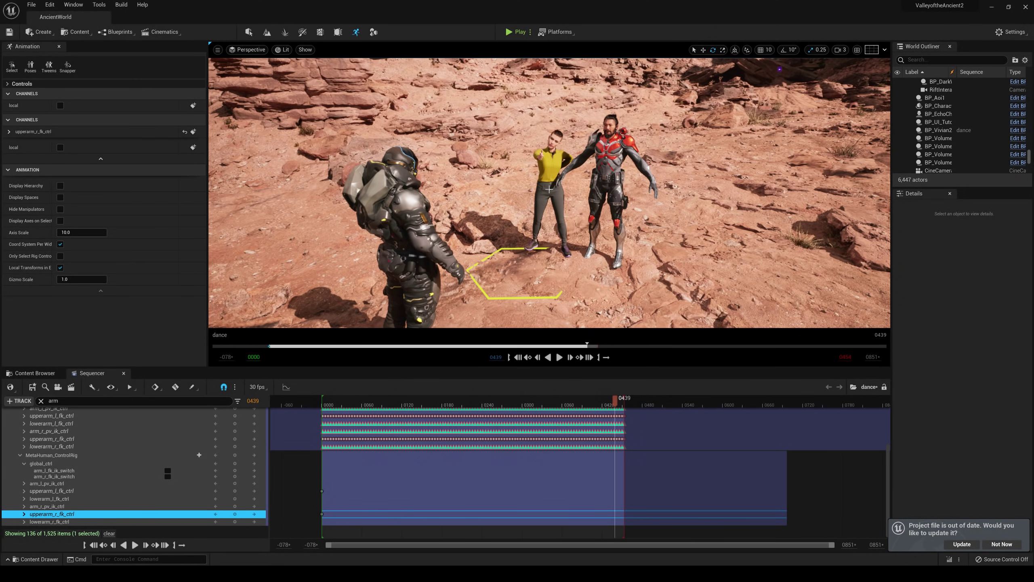
left_click(544, 179)
scroll(58, 453, "up", 3)
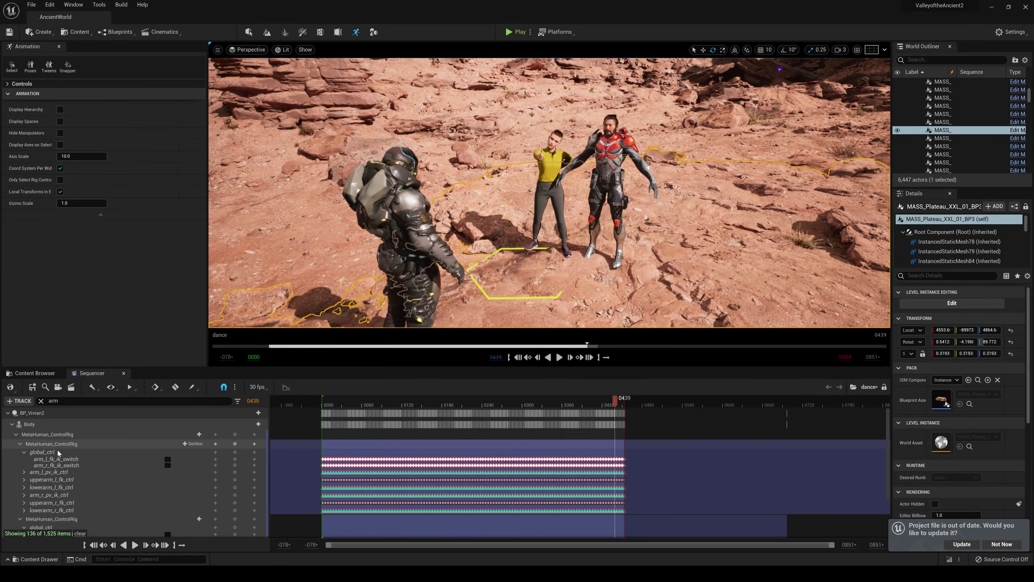
left_click(32, 413)
left_click(59, 133)
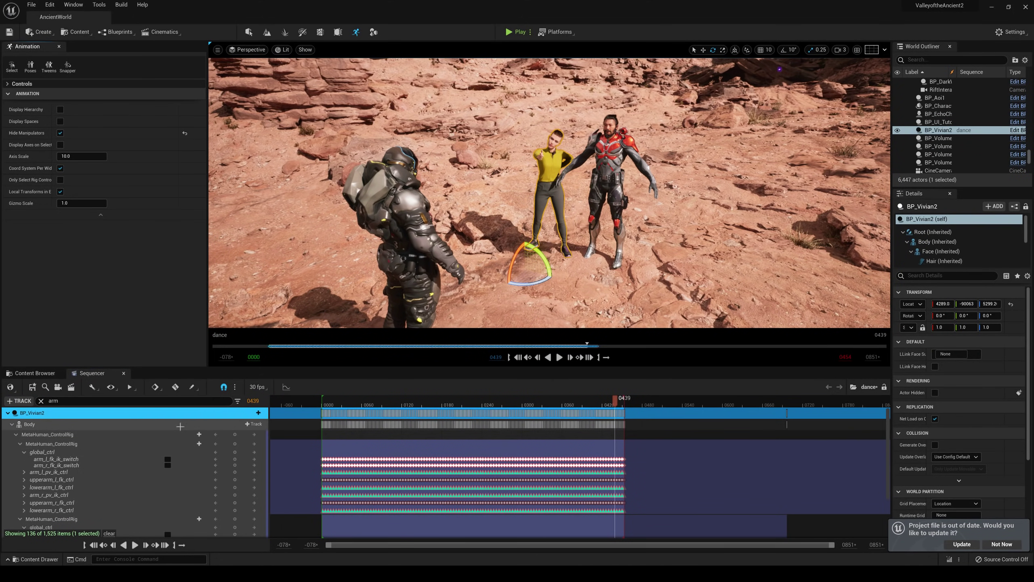
- Collapse the BP_Vivian2 track and save all levels and assets
left_click(7, 413)
left_click(37, 5)
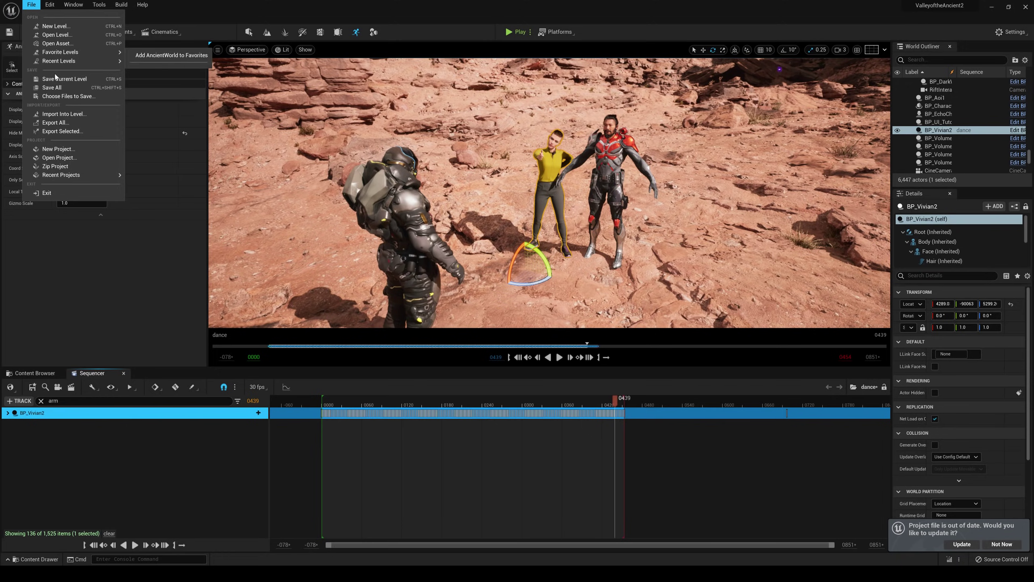
left_click(49, 90)
- Add a Cine Camera Actor to the sequence, piloted to face the armoured character, and clear the "arm" track filter
left_click(58, 387)
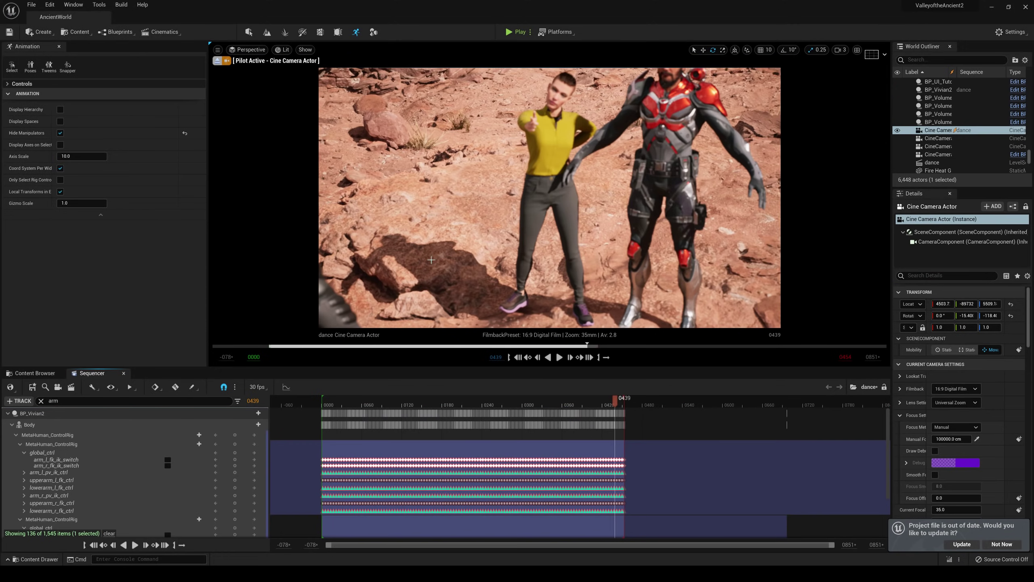
right_click_drag(452, 289, 270, 278)
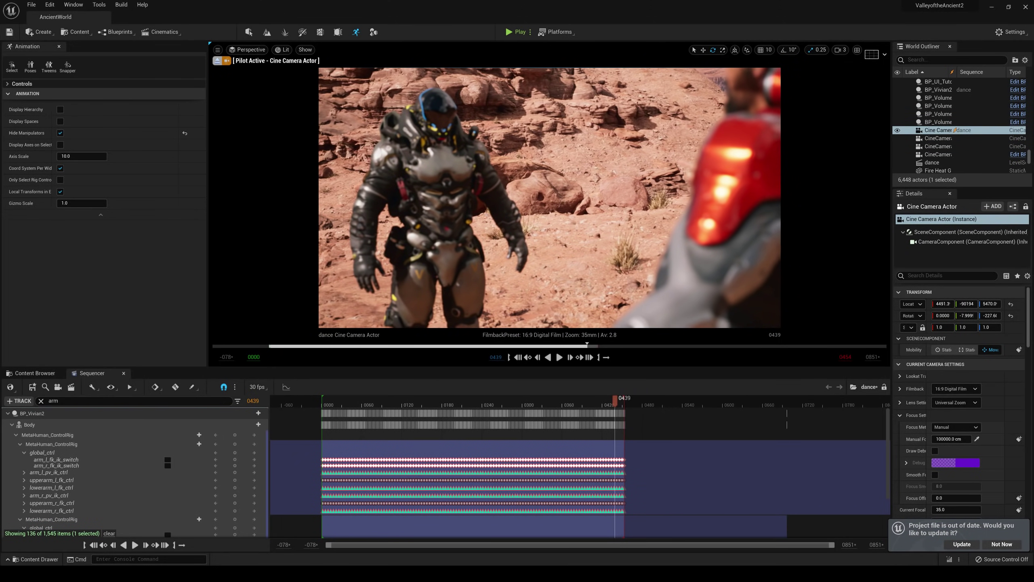
left_click(7, 414)
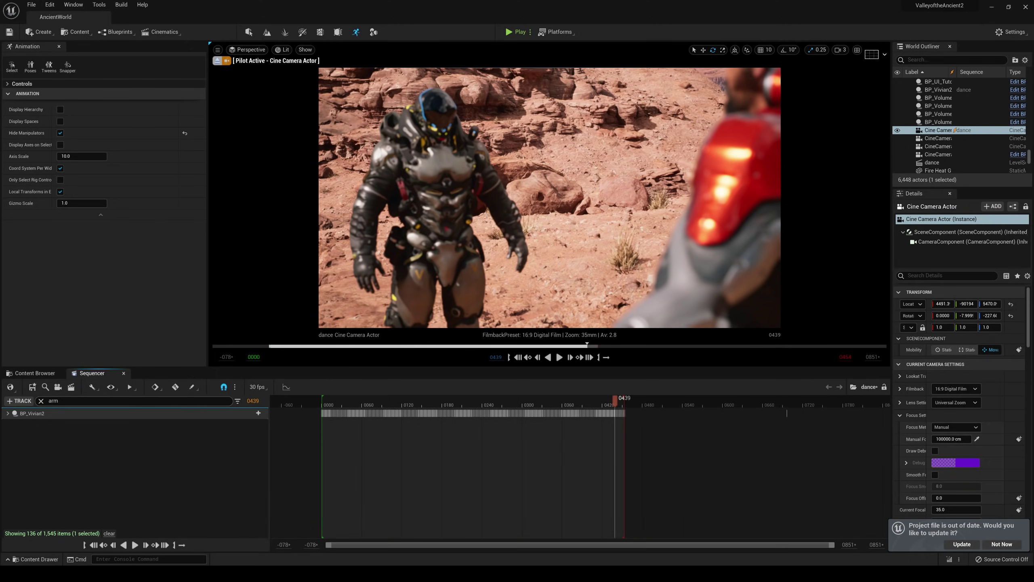
left_click(41, 400)
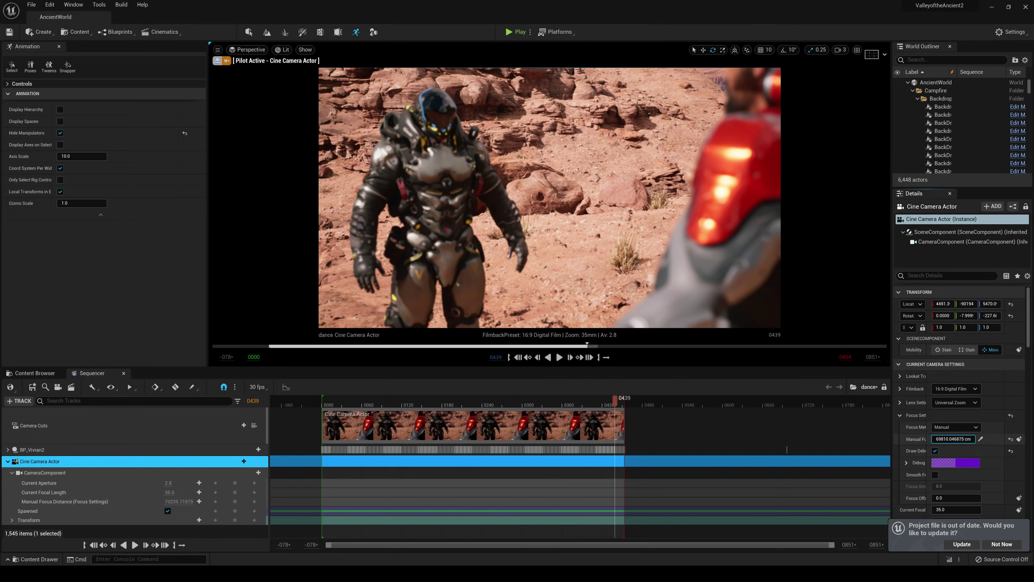
- Set the cine camera's manual focus distance to about 353 cm, reframe over the foreground shoulder and overlay a 3x3 composition grid
left_click_drag(951, 439, 921, 439)
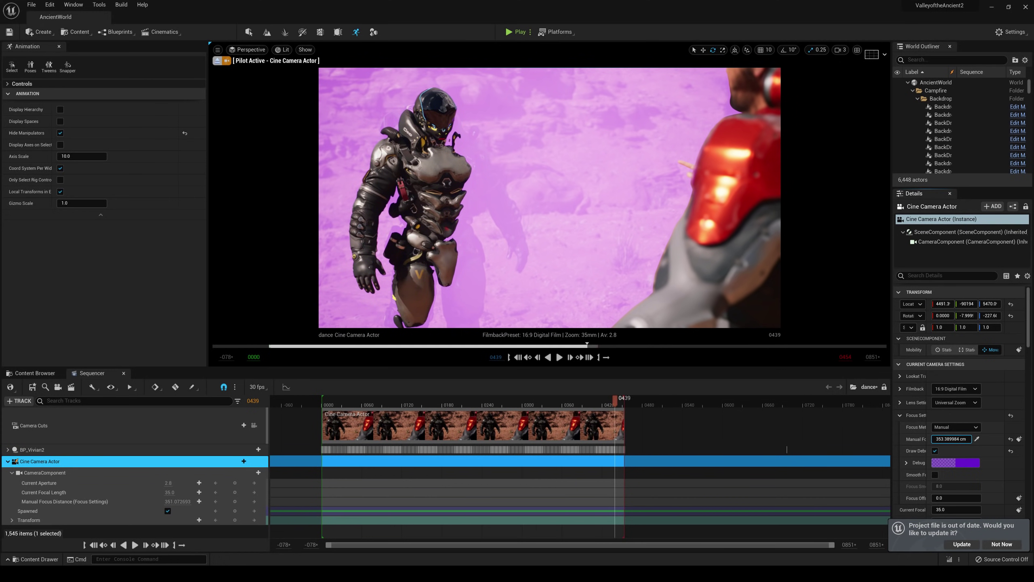
left_click(871, 55)
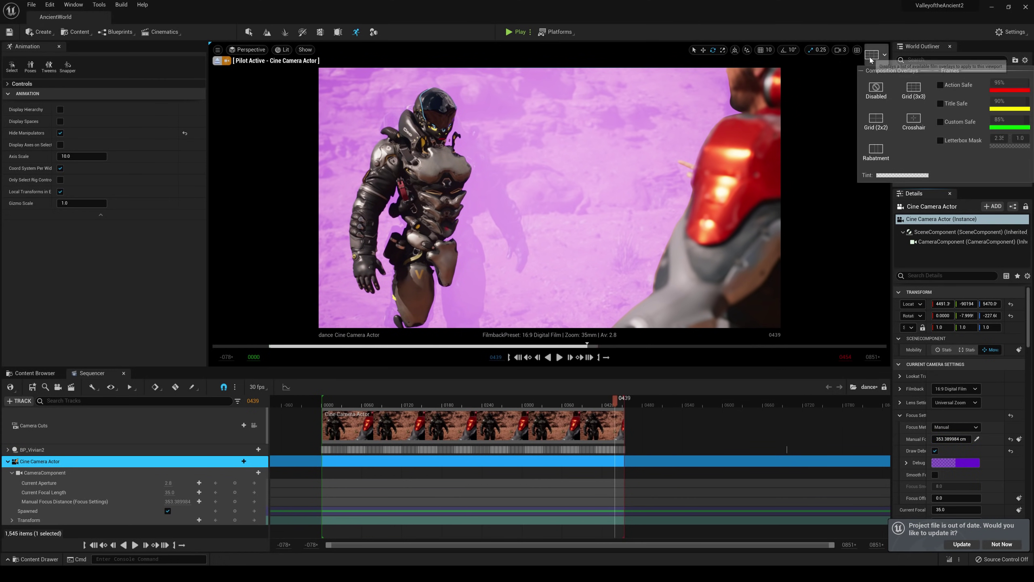
right_click_drag(400, 109, 392, 106)
key("d")
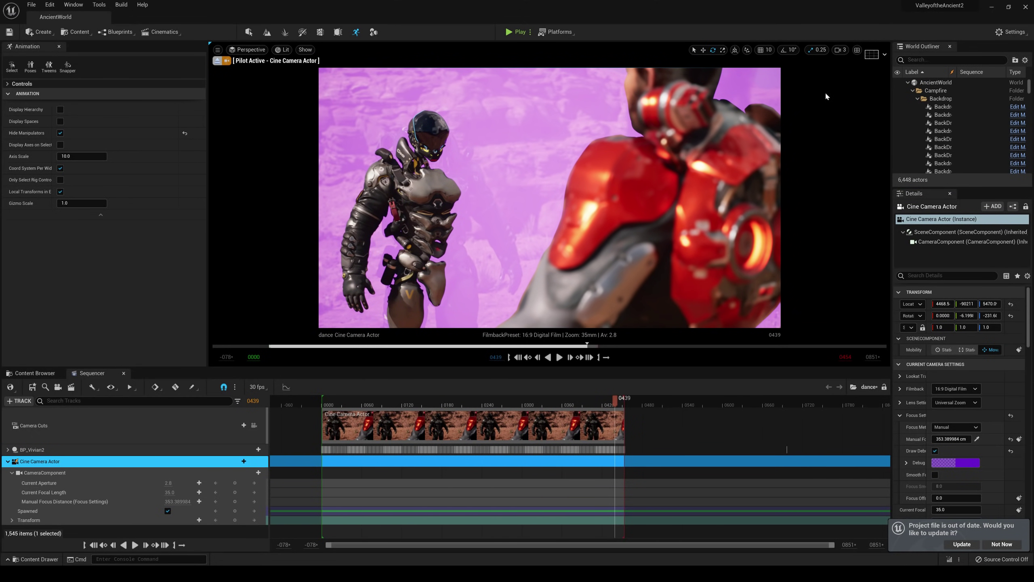
left_click(872, 54)
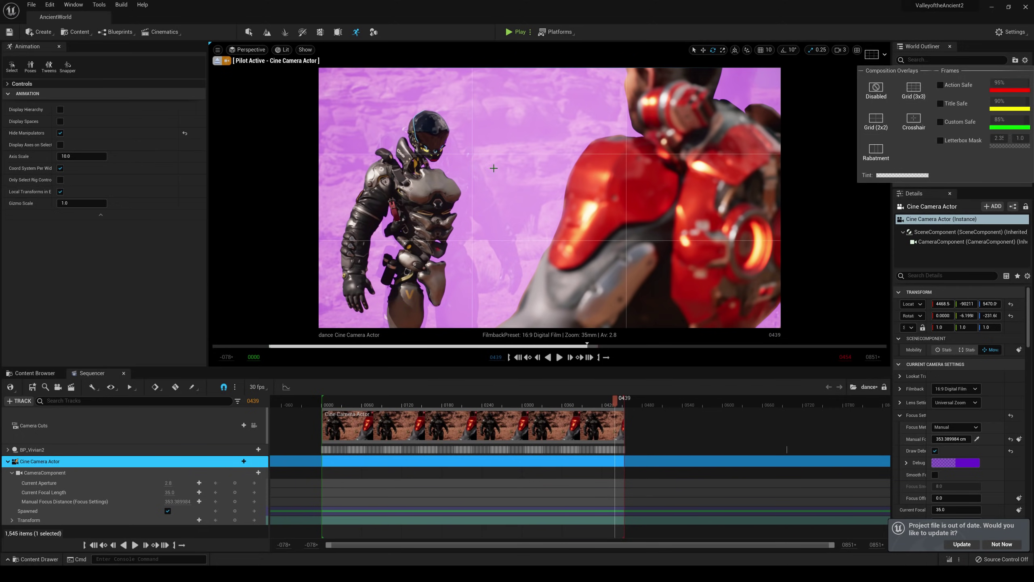
- Move the piloted cine camera in to a head-on, centred framing of the armoured character's upper body
mouse_move(493, 168)
right_mouse_down()
mouse_move(474, 169)
mouse_move(492, 164)
mouse_move(483, 170)
right_mouse_up()
key("d")
key("a")
key("a")
key("w")
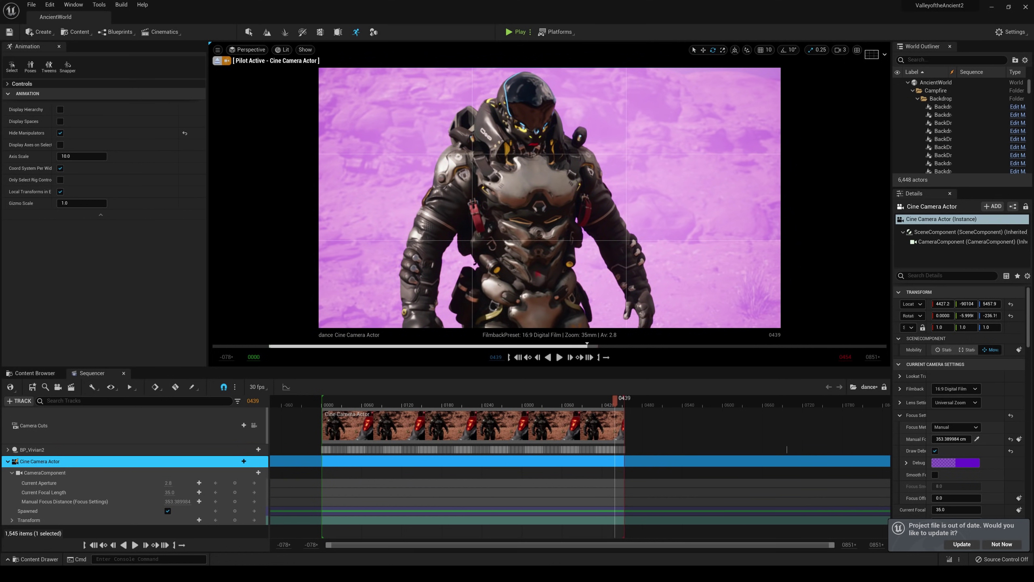
- Set the manual focus distance to about 248.18 cm with the debug focus plane turned off, and save all changes
mouse_move(950, 439)
left_mouse_down()
mouse_move(924, 439)
mouse_move(937, 439)
left_mouse_up()
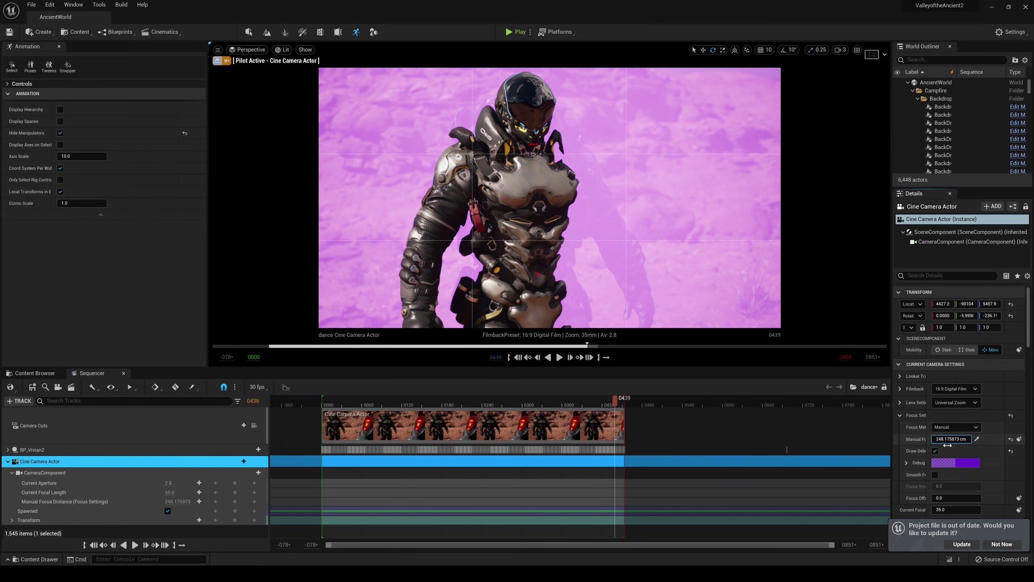
left_click(935, 451)
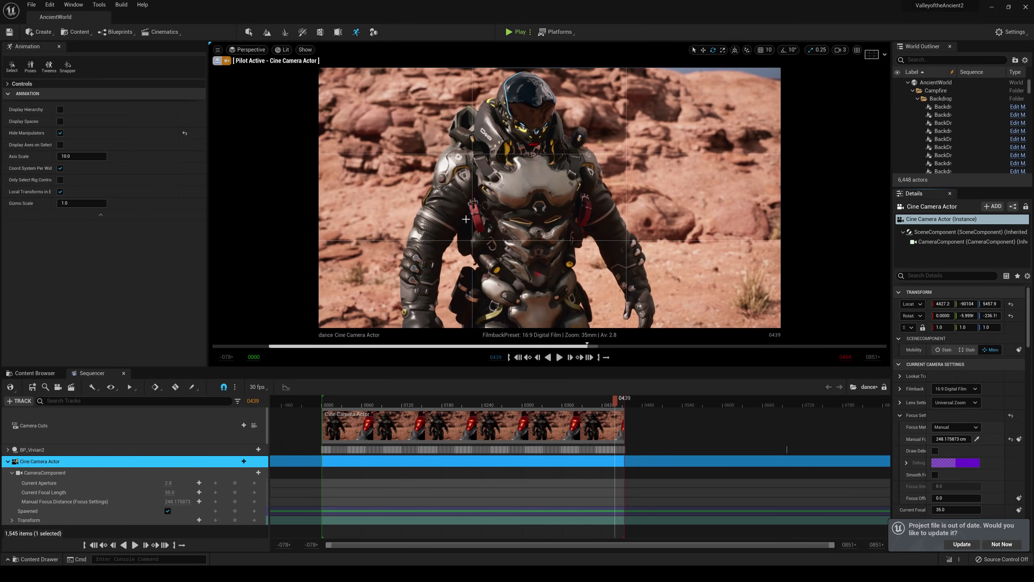
left_click(32, 5)
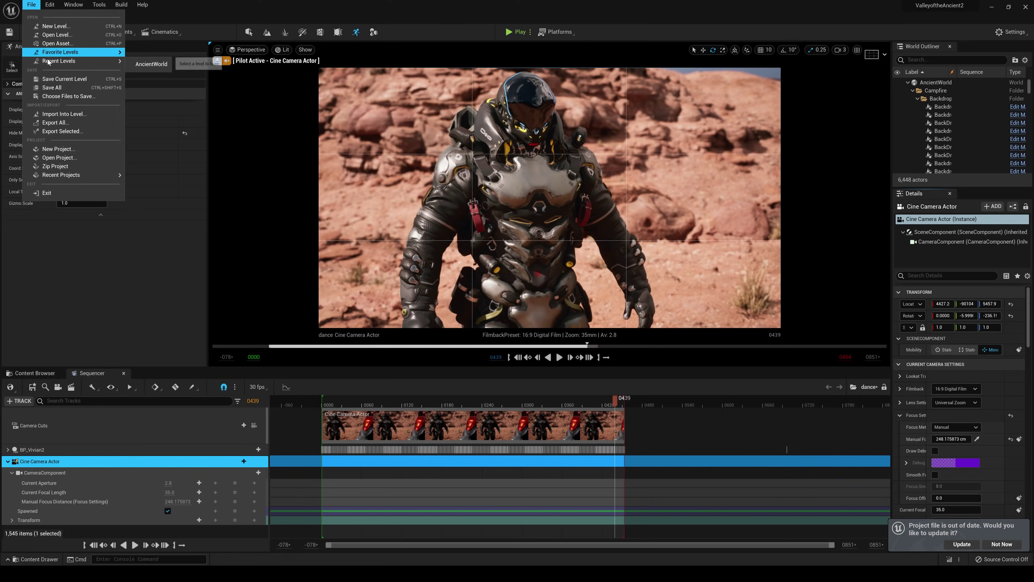
left_click(52, 96)
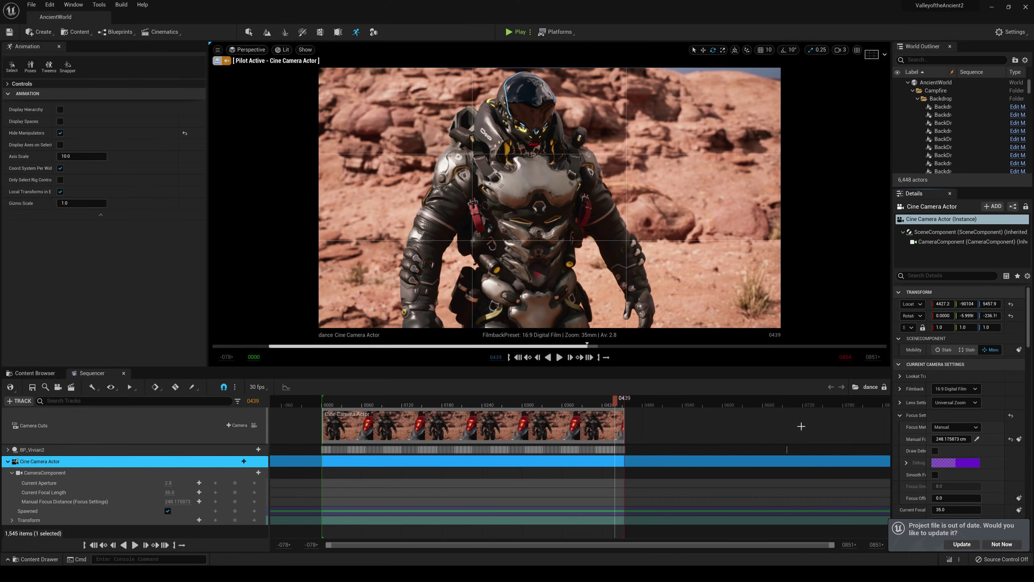
- Open the Movie Render Queue docked beside the Sequencer and add the dance level sequence as a render job
left_click(73, 4)
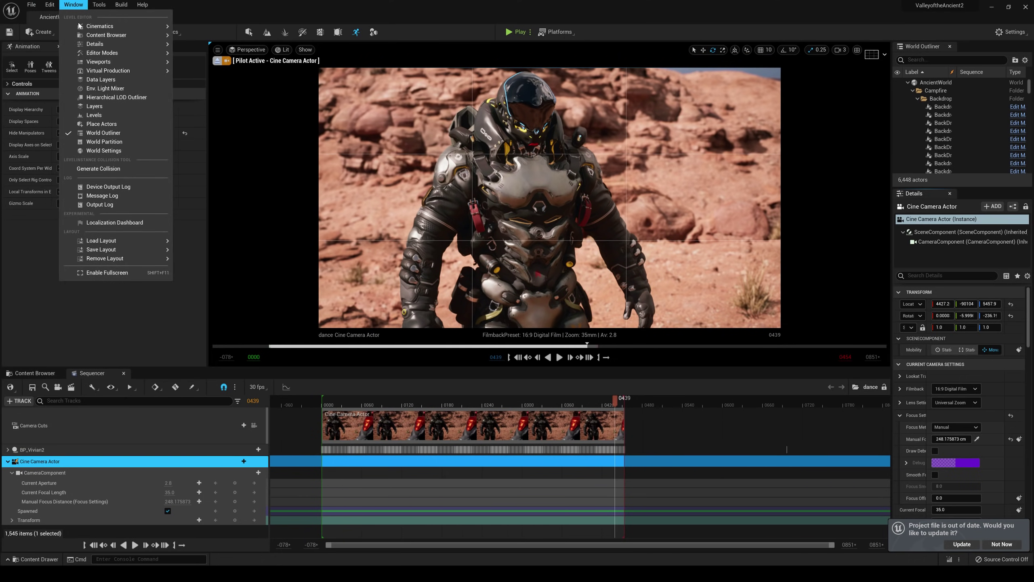
mouse_move(94, 27)
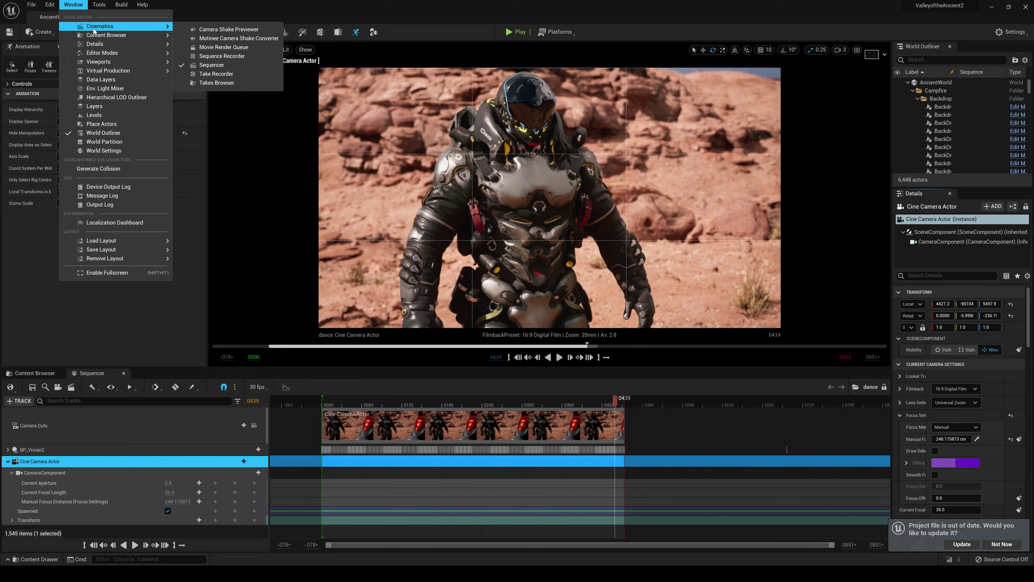
left_click(239, 48)
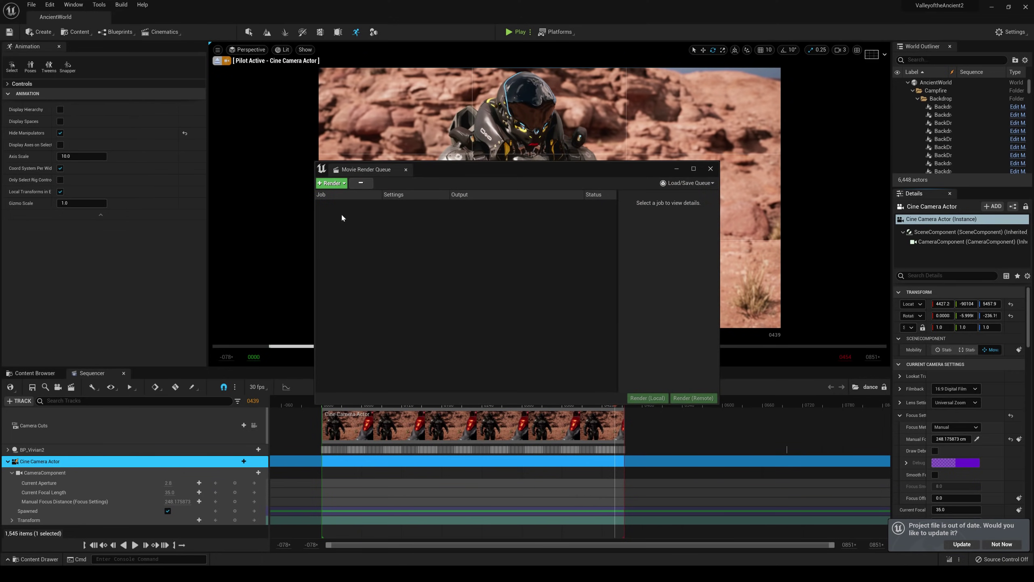
left_click_drag(216, 359, 199, 374)
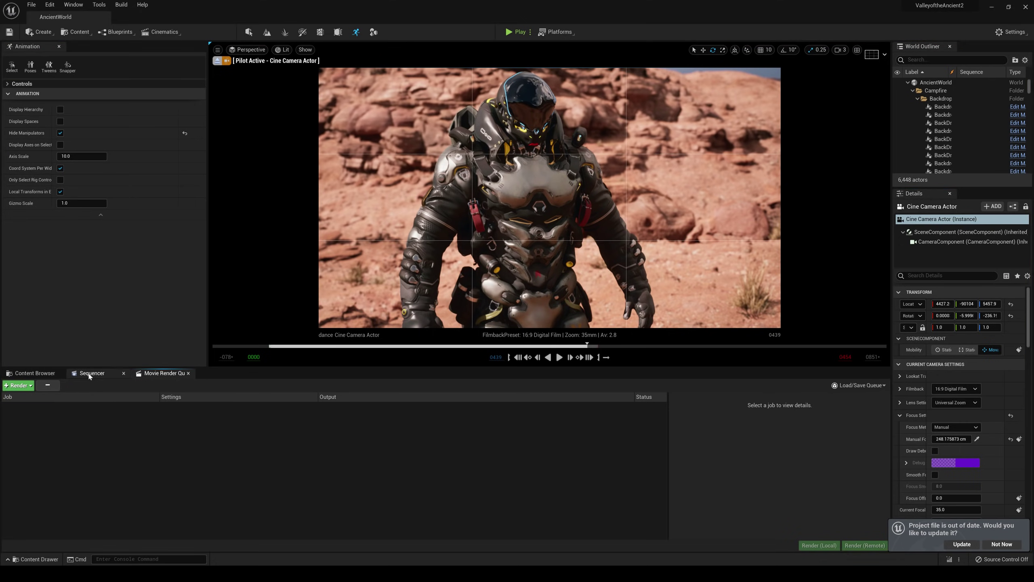
left_click(25, 373)
left_click(18, 385)
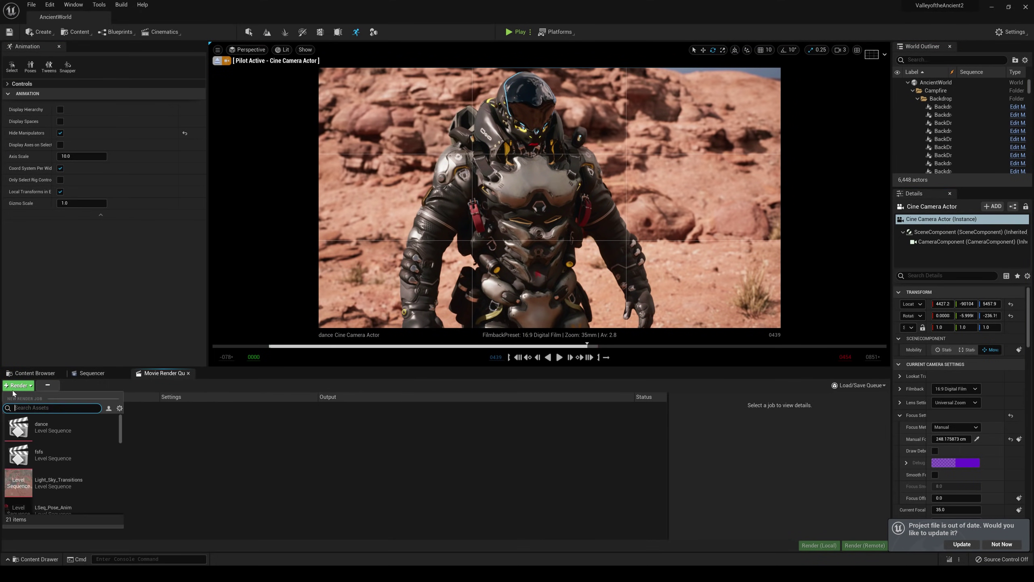
left_click(51, 422)
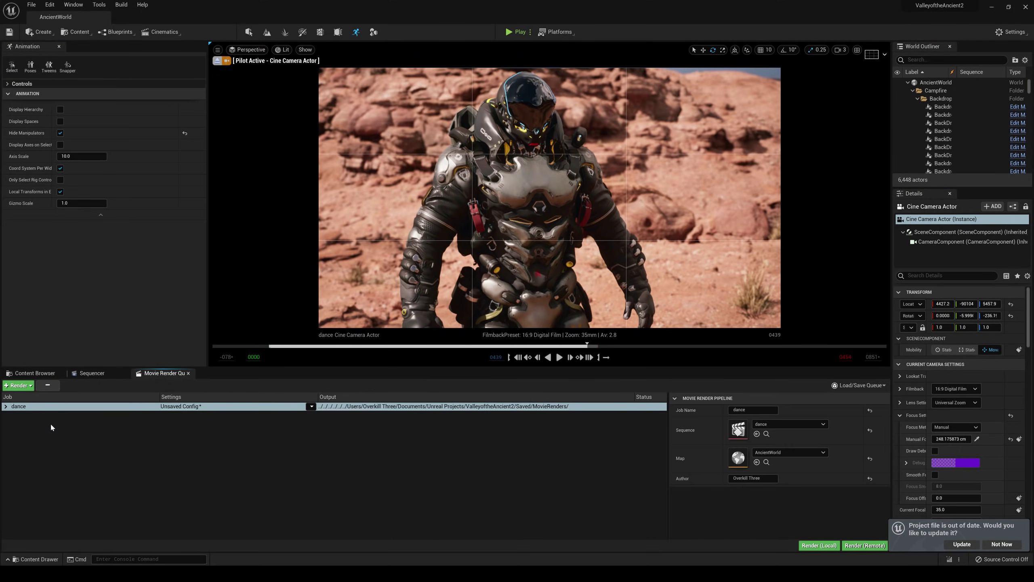
- In the dance job's output settings, set the output resolution to 4096 x 2160
left_click(181, 406)
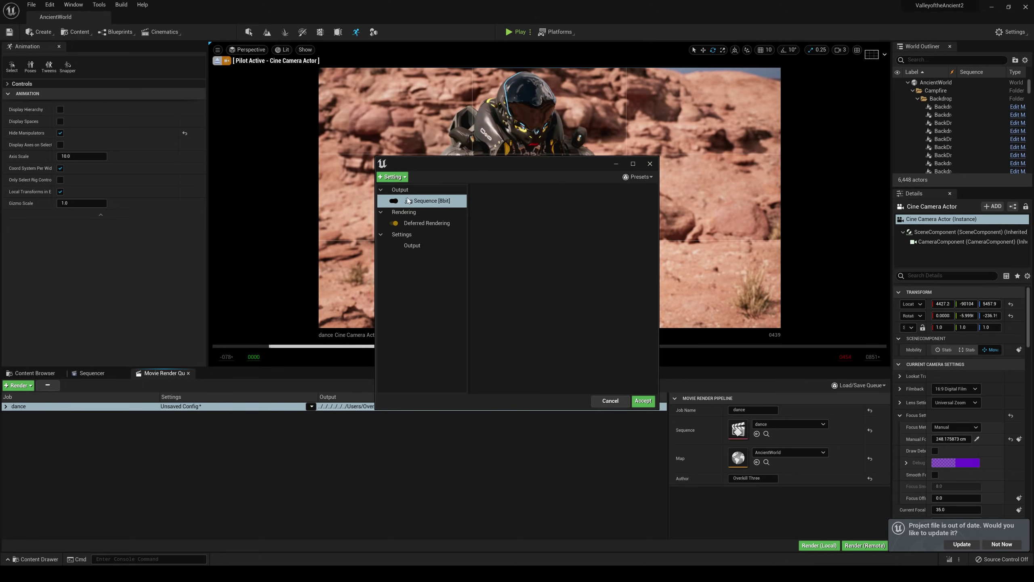
left_click(413, 245)
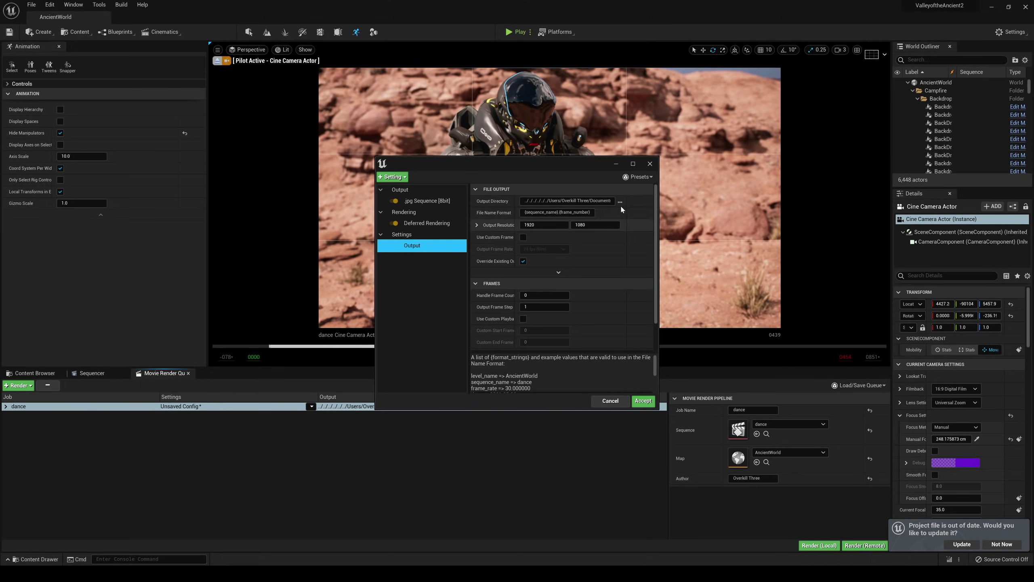
left_click(544, 225)
type("4096")
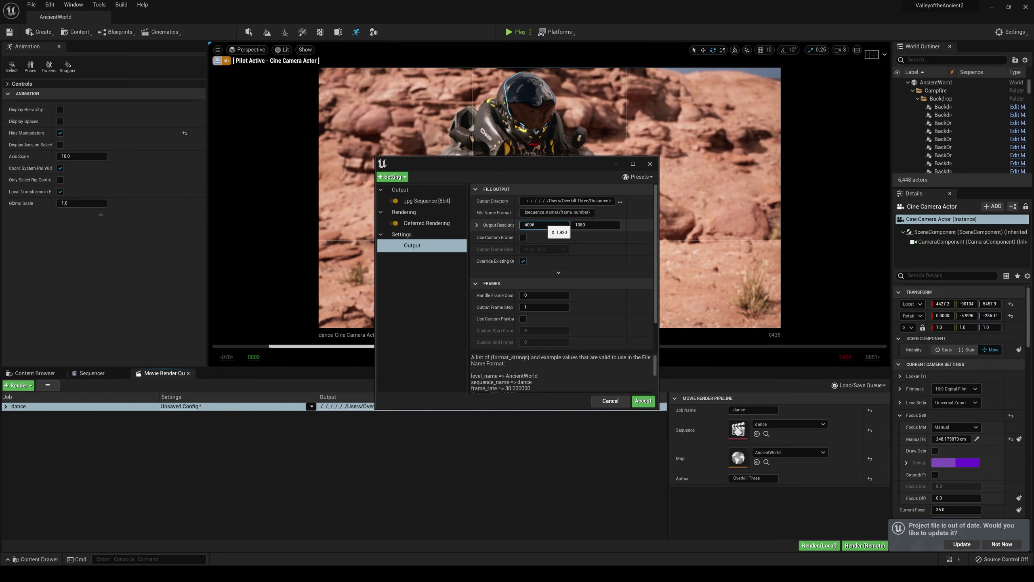
key("Tab")
type("2160")
- Set the render's output directory to the z folder on drive J
left_click(620, 201)
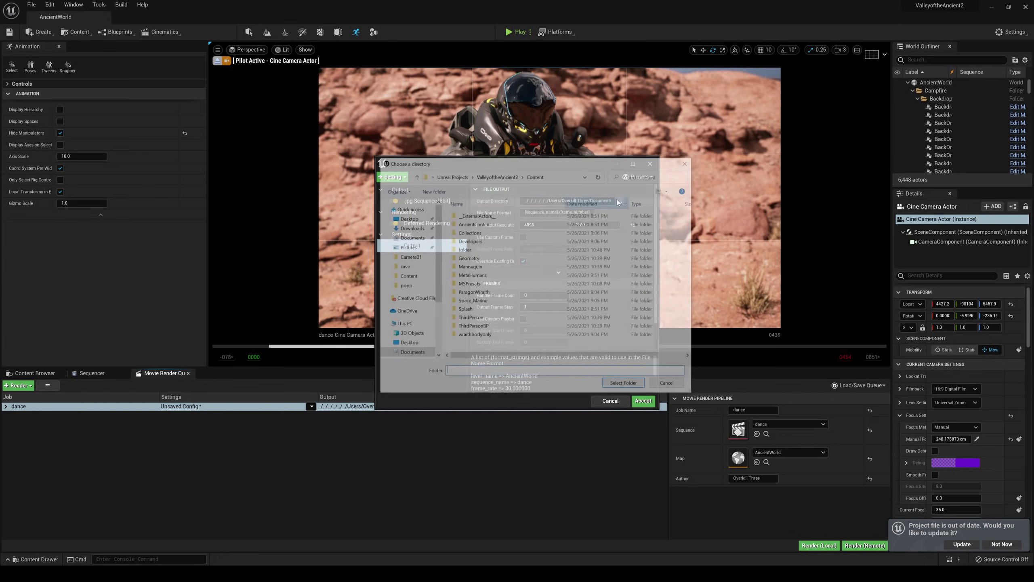
scroll(411, 309, "down", 3)
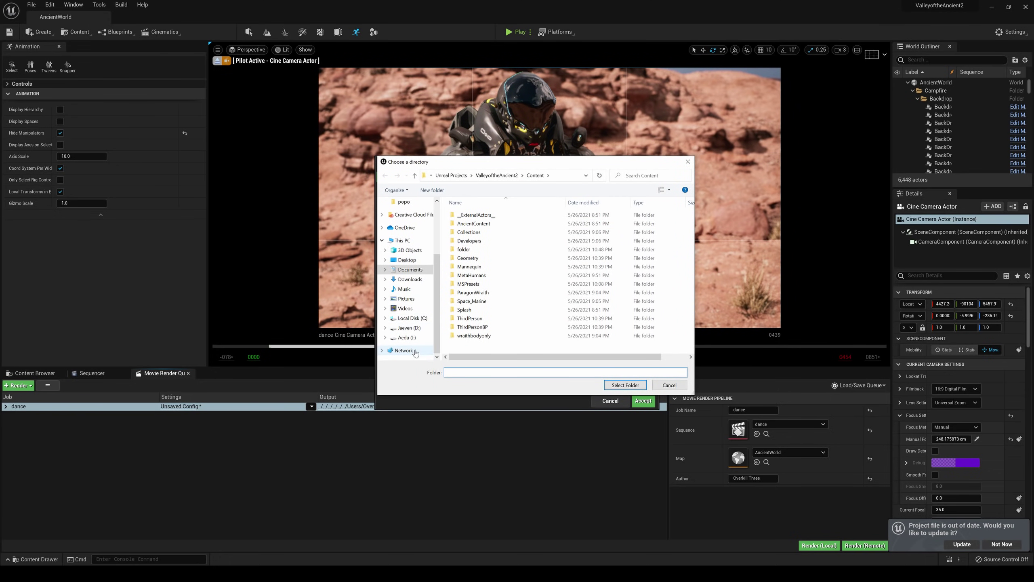
left_click(410, 337)
double_click(488, 231)
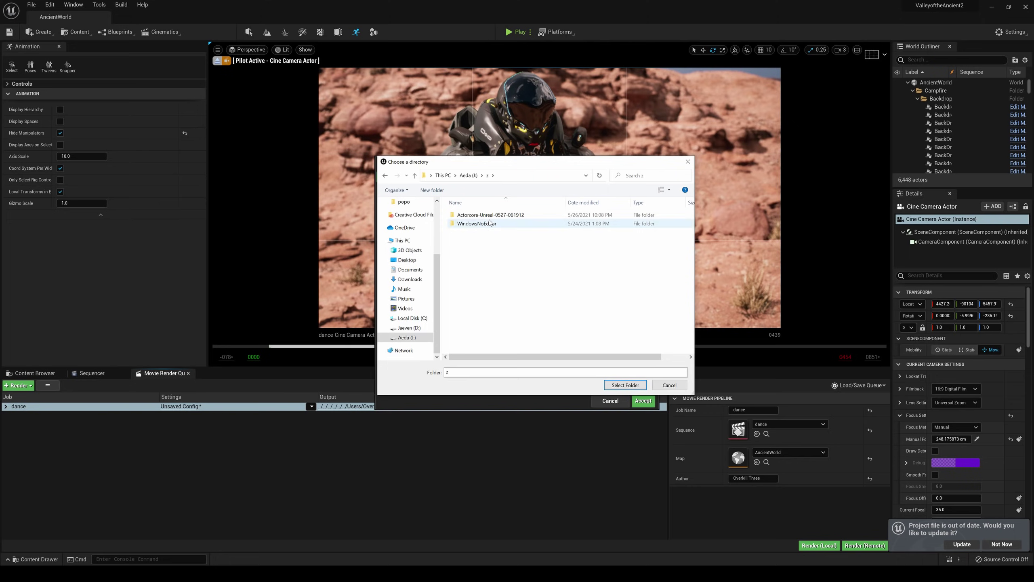
left_click(624, 385)
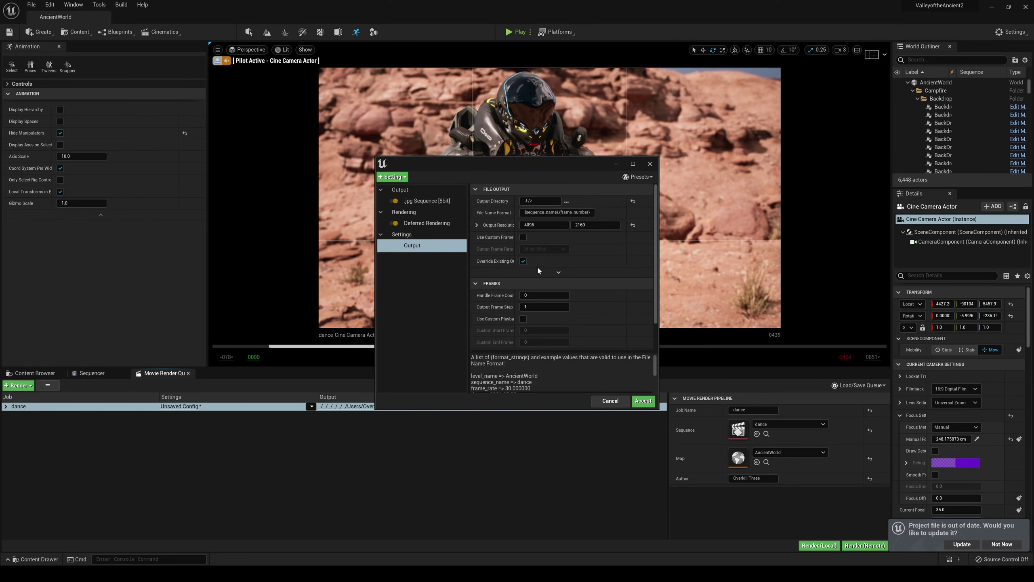
- Review the advanced output options and the available render setting types, and accept the job configuration
left_click(557, 272)
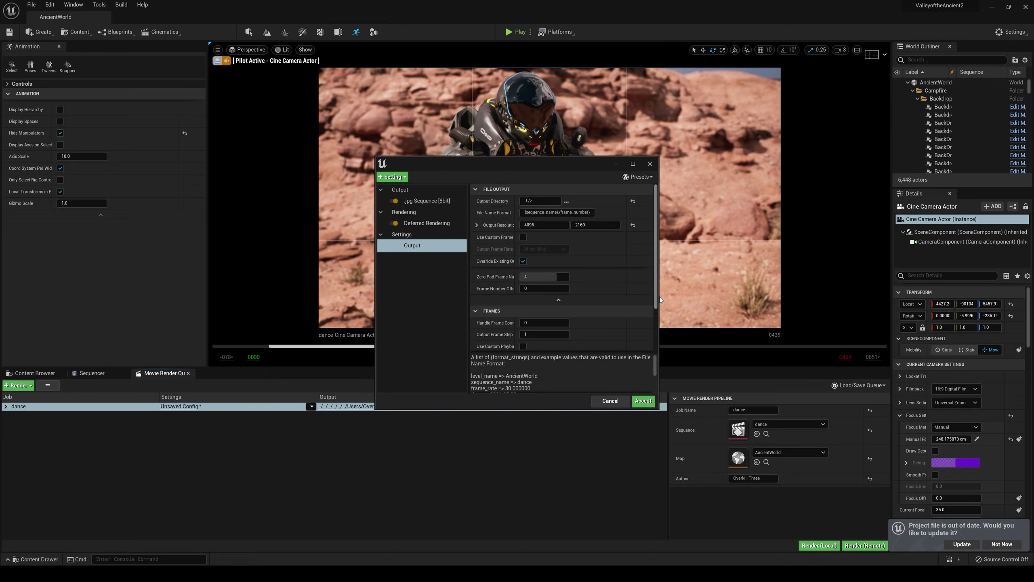
scroll(657, 326, "down", 3)
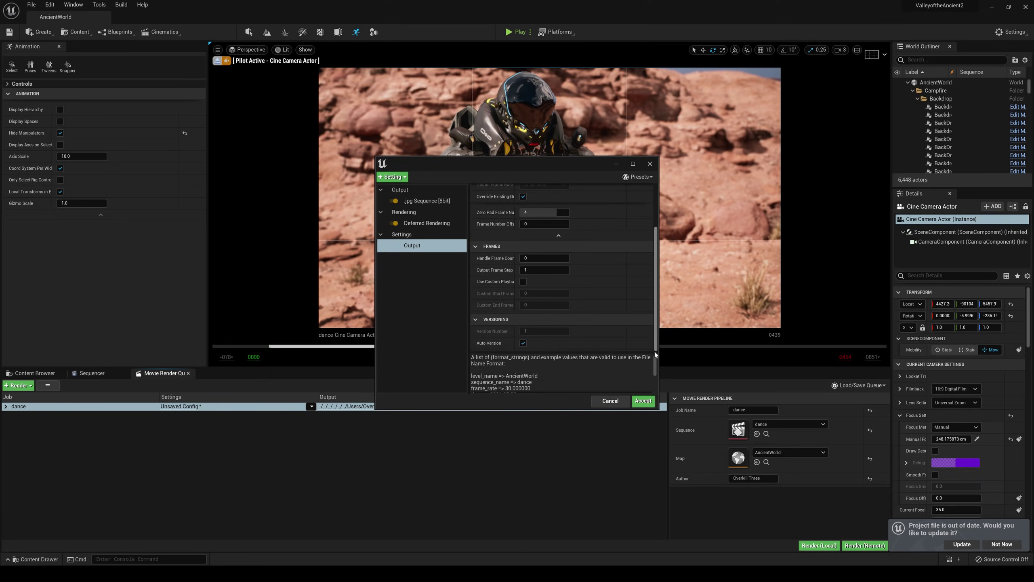
scroll(656, 350, "up", 3)
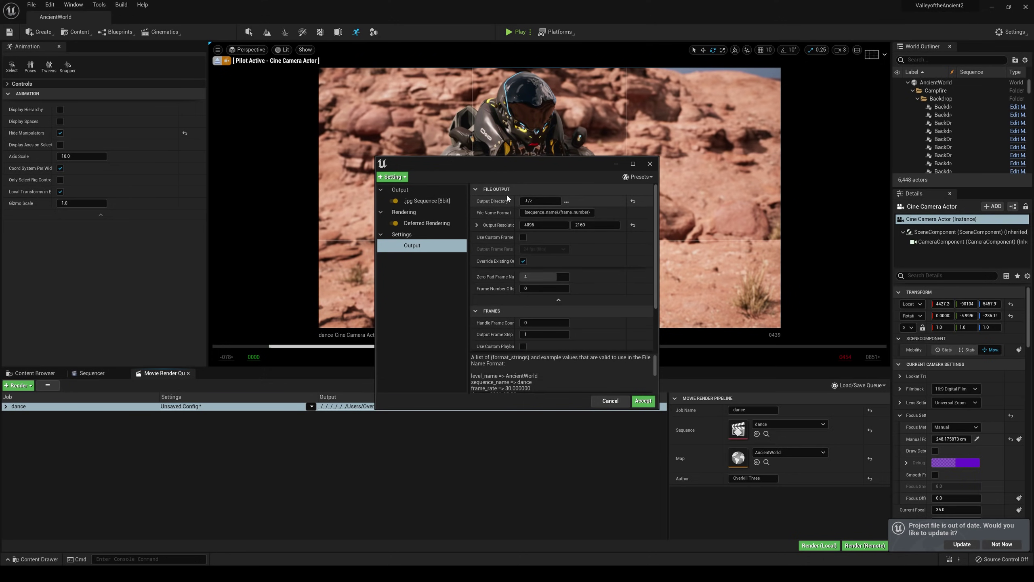
left_click(393, 177)
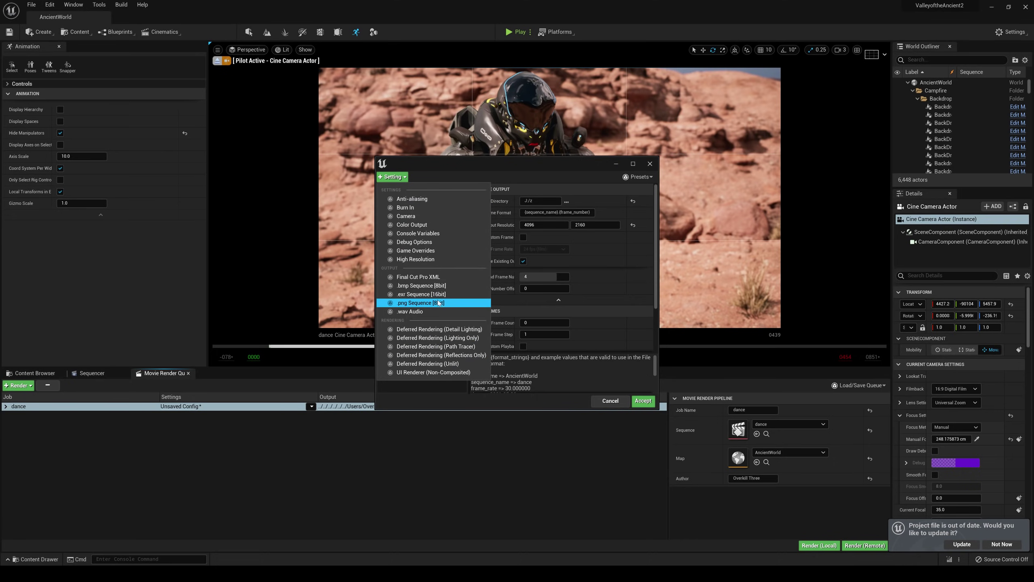
left_click(433, 399)
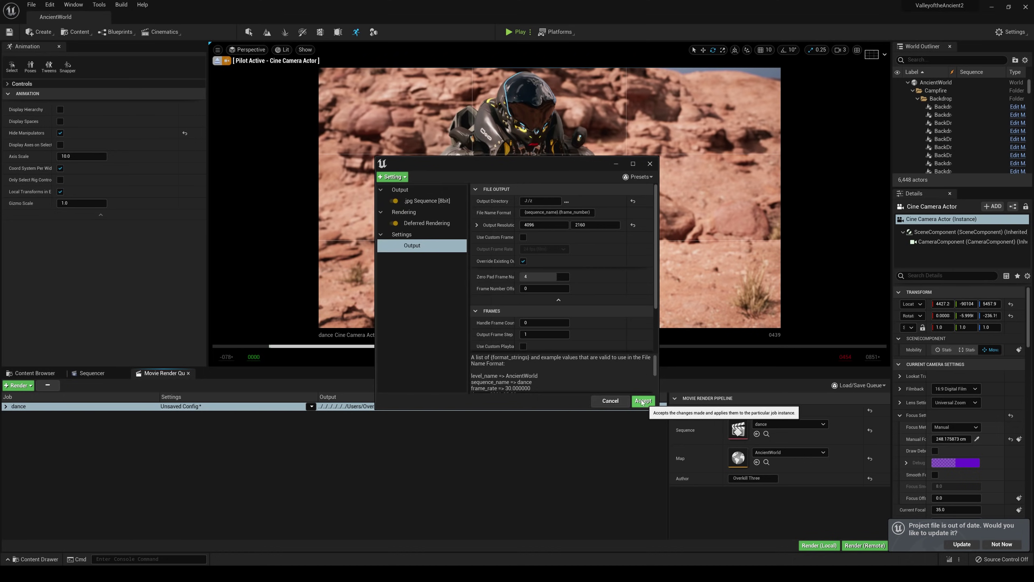
scroll(552, 323, "down", 3)
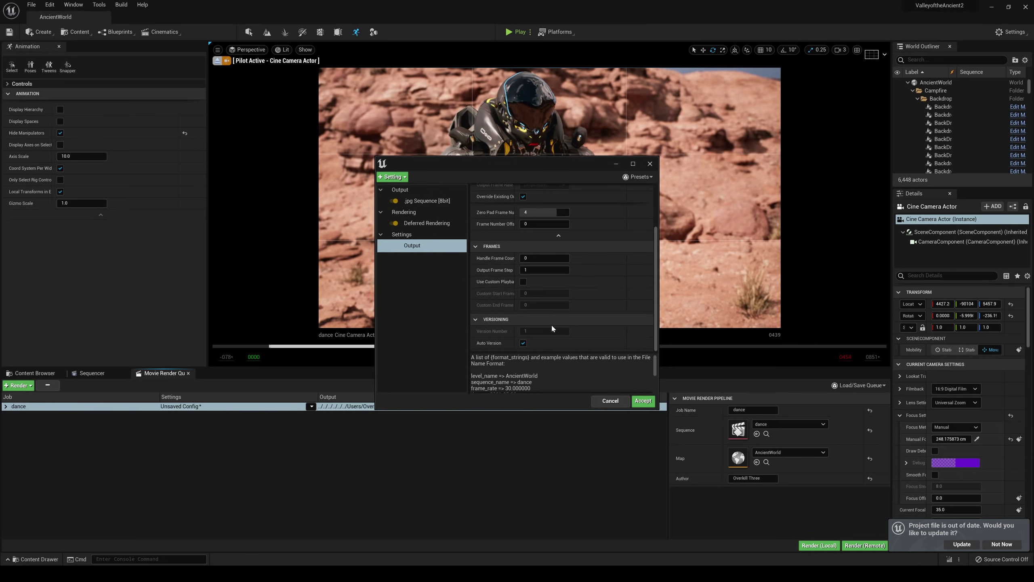
left_click(643, 401)
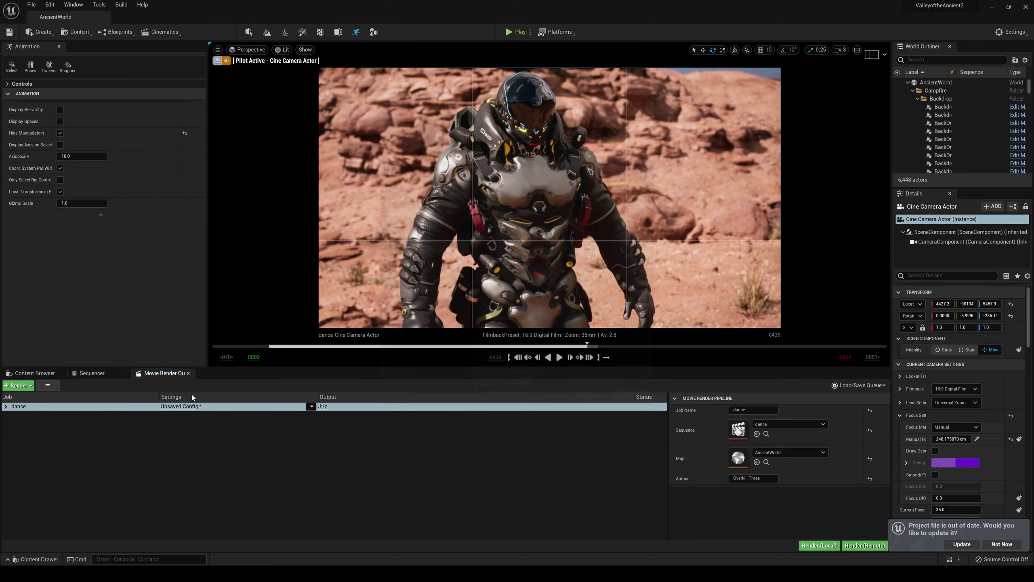
- Lock the viewport to the sequence's camera cuts and start a local render of the dance job
left_click(102, 374)
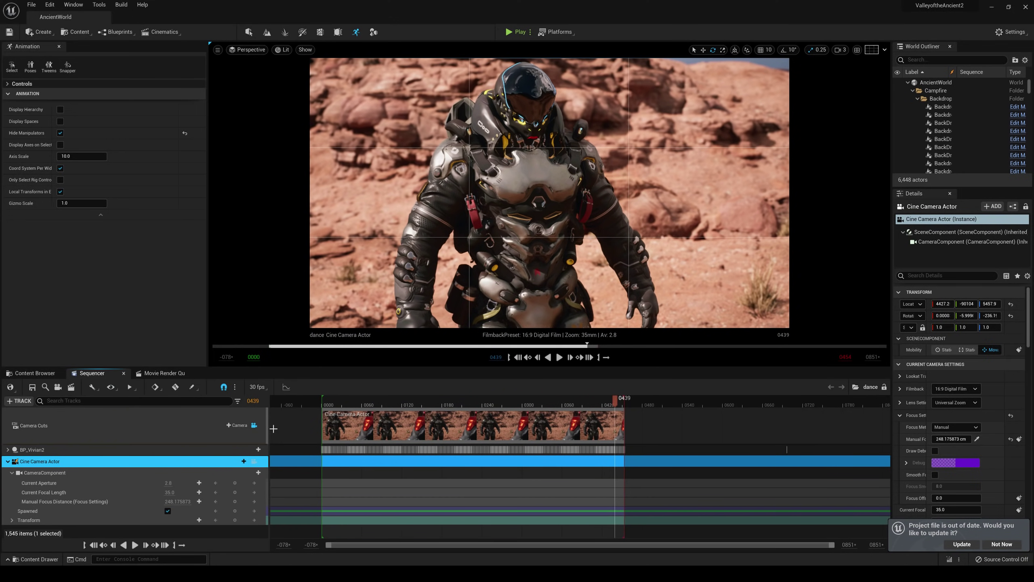
left_click(163, 373)
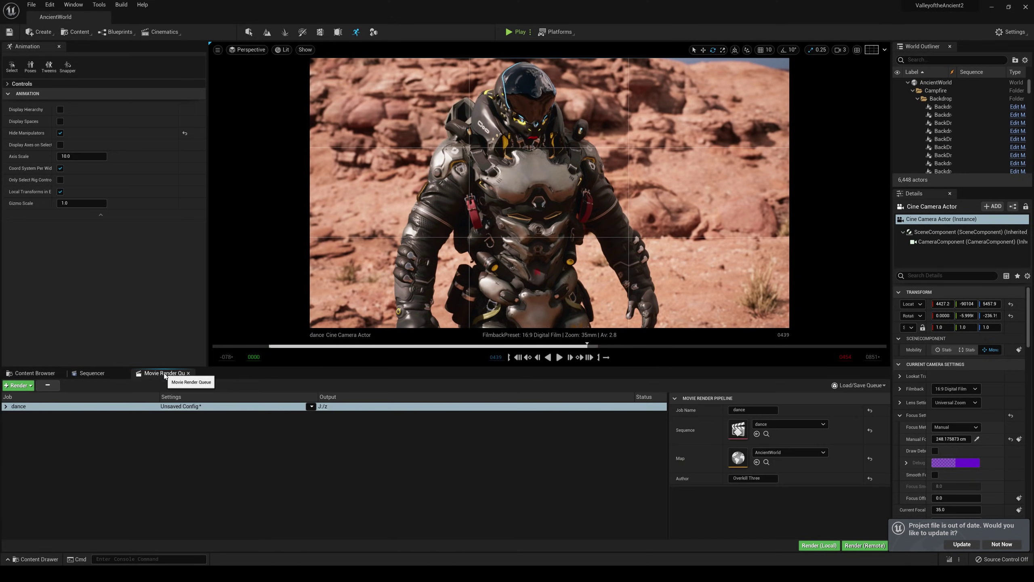
left_click(825, 547)
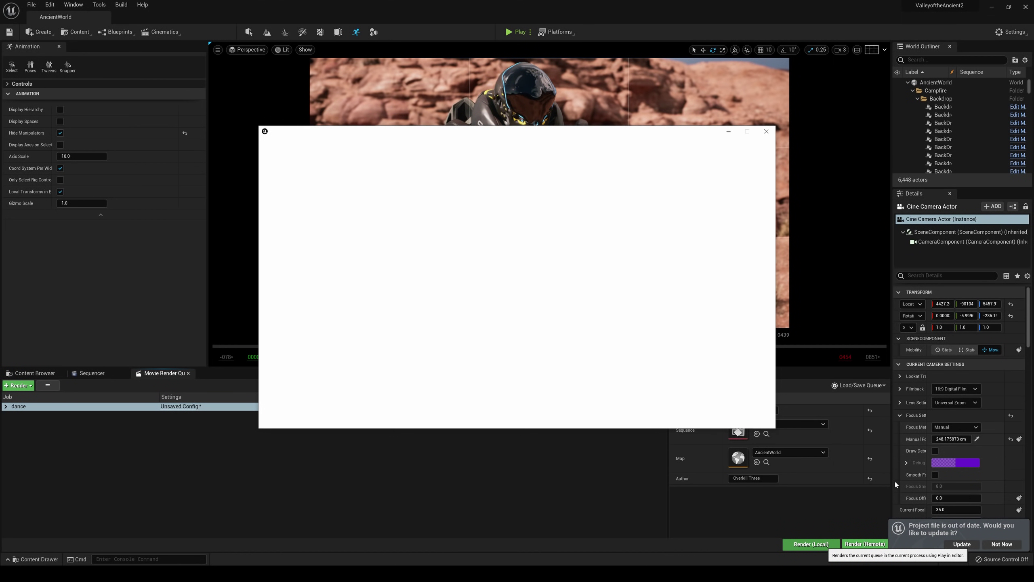